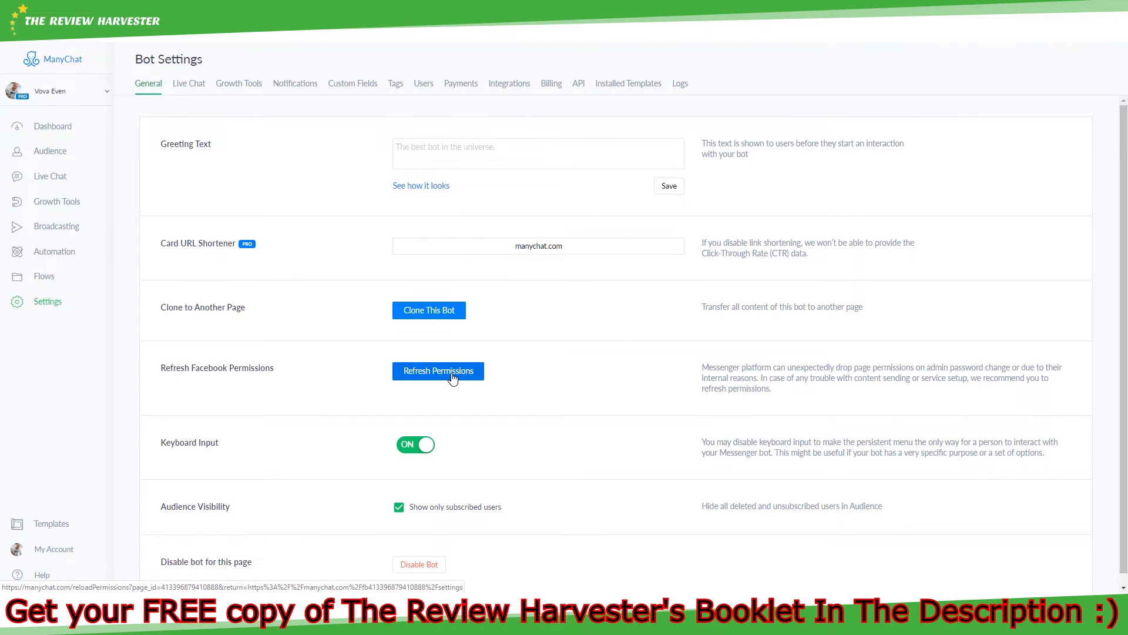
- Go to the Dashboard overview with the page profile and Bot Stats
click(66, 130)
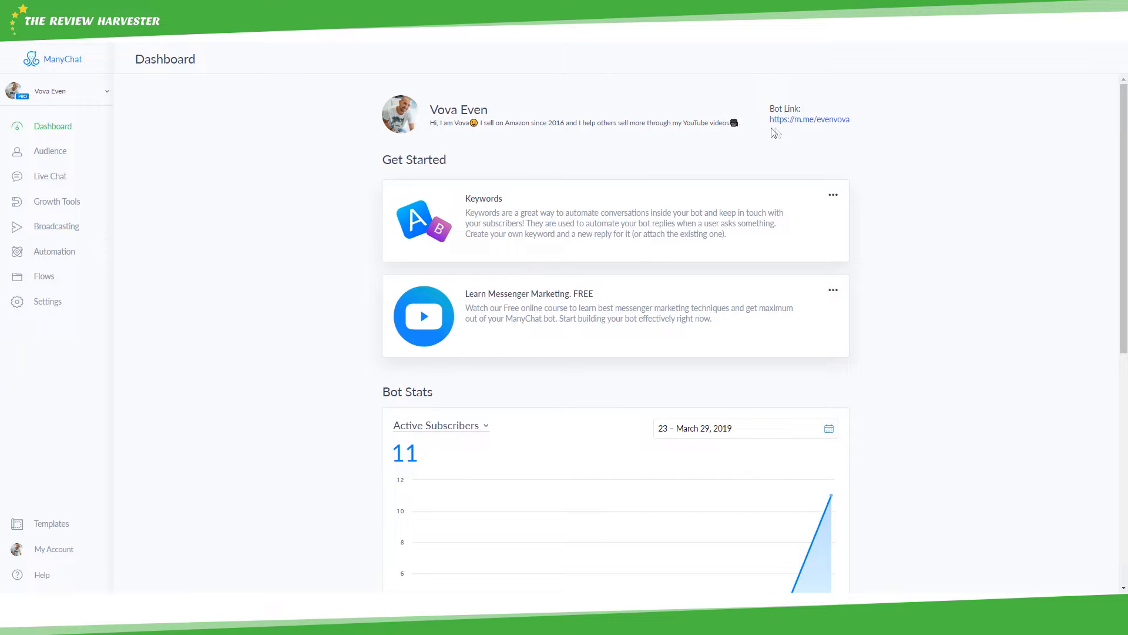
- Dismiss the Keywords tip card as already known
scroll(552, 143, down, 1)
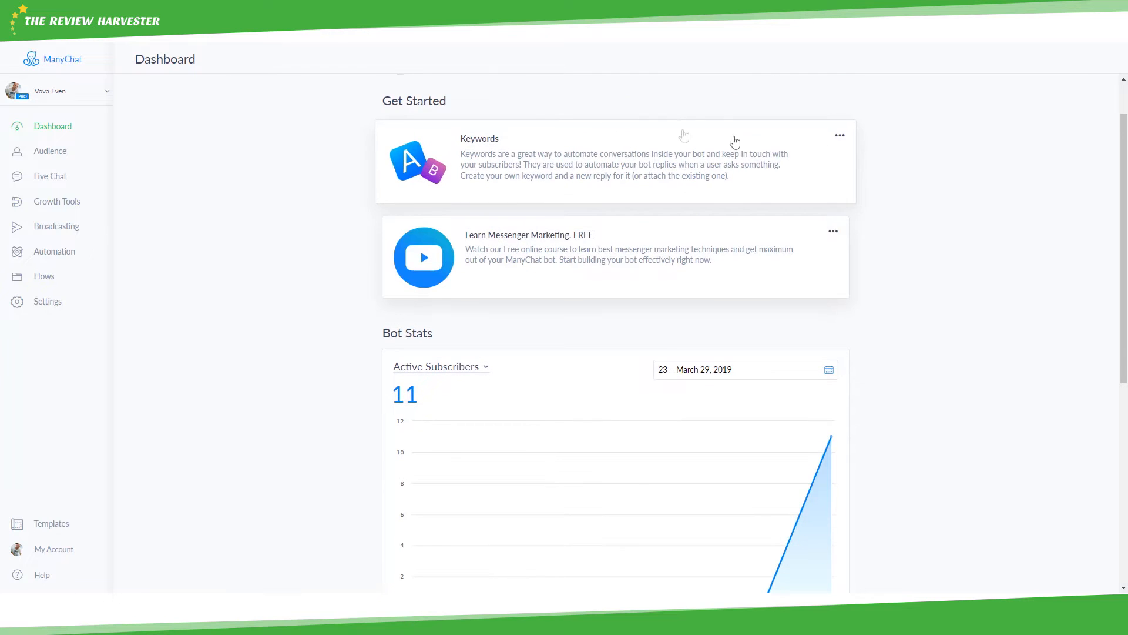
click(835, 139)
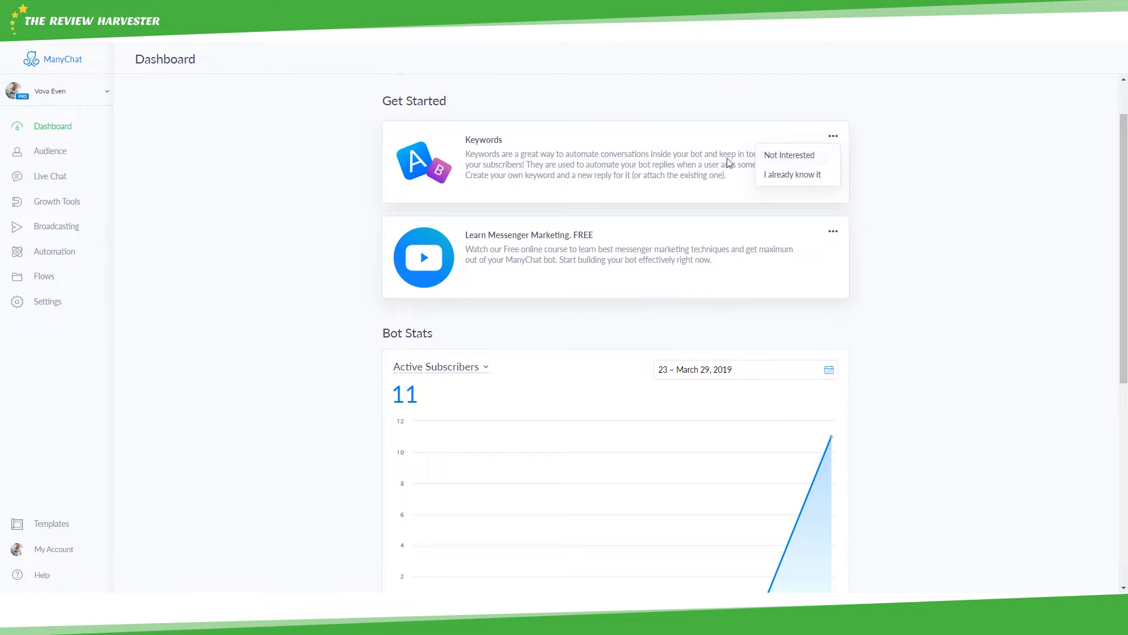
click(773, 174)
scroll(729, 124, down, 1)
scroll(729, 125, up, 1)
scroll(764, 227, down, 2)
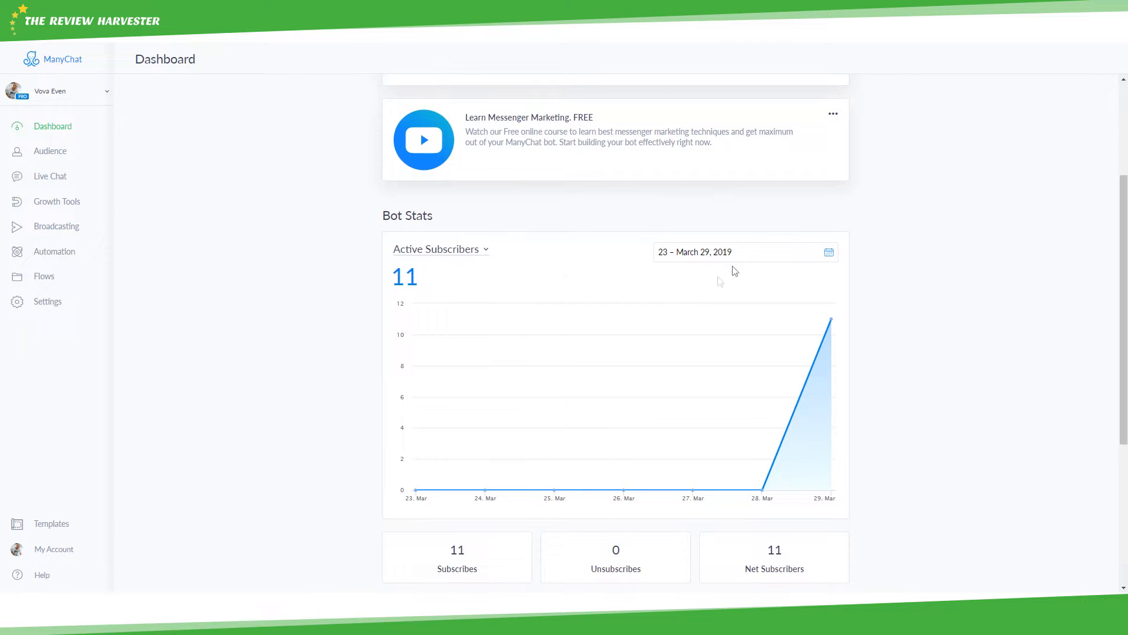
- Chart Subscribers & Unsubscribers over the last 7 days, then open the Audience list
click(694, 257)
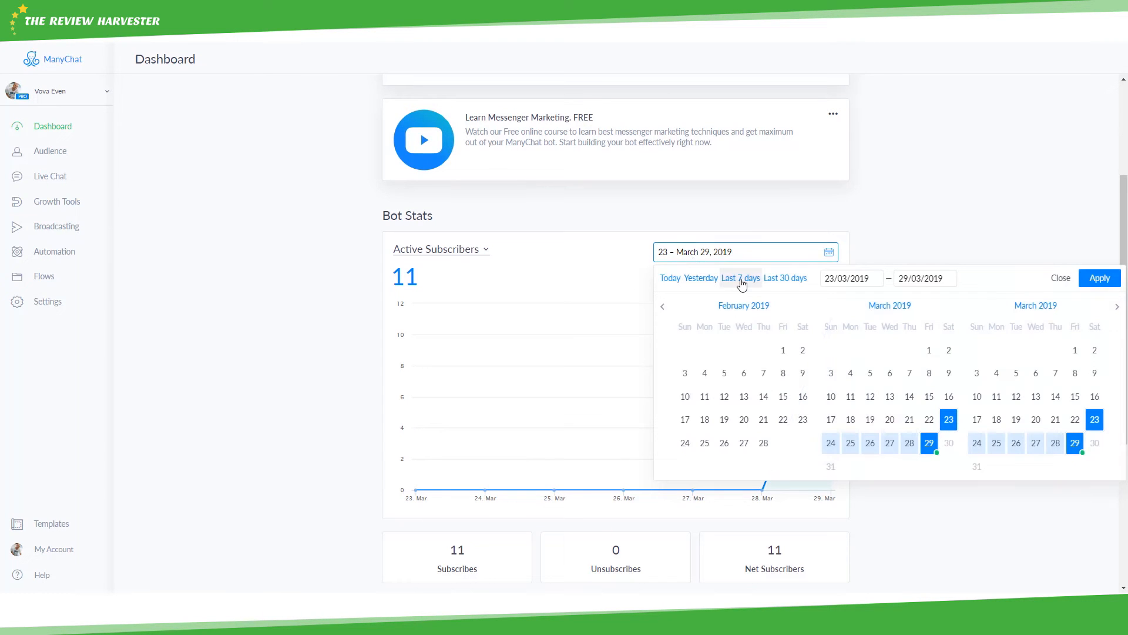
click(1104, 281)
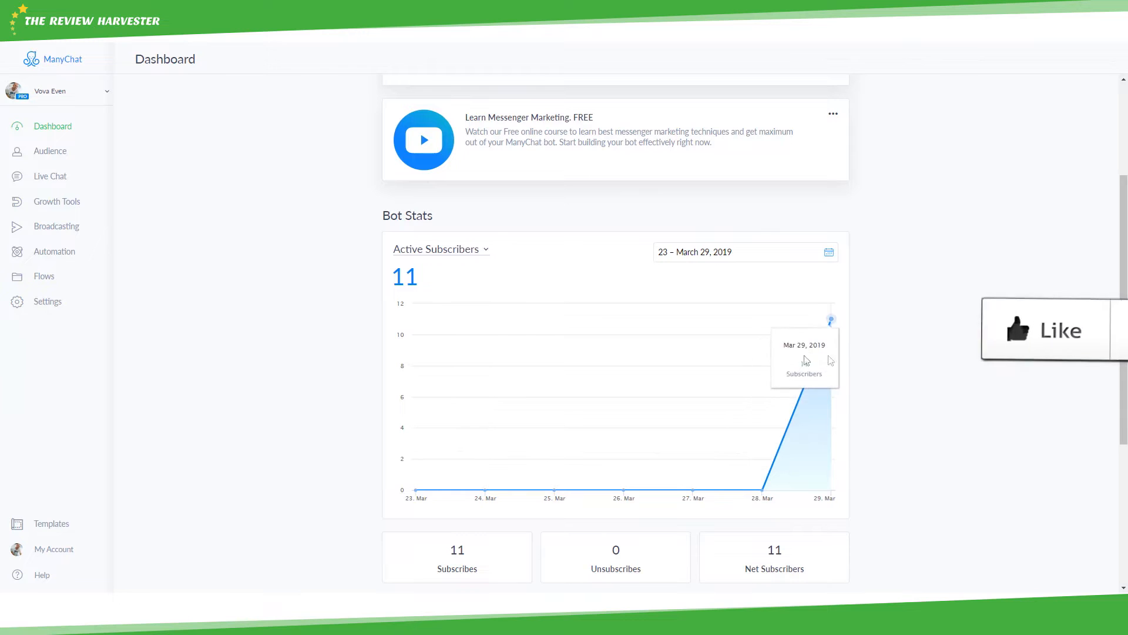
click(450, 259)
click(442, 268)
scroll(441, 353, down, 1)
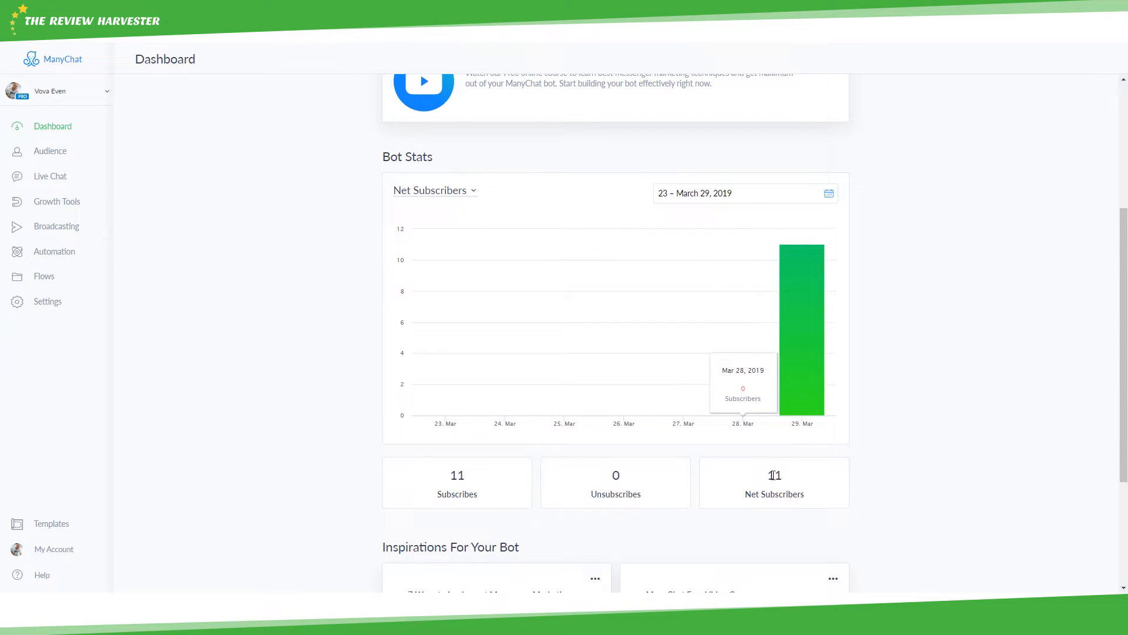
click(453, 192)
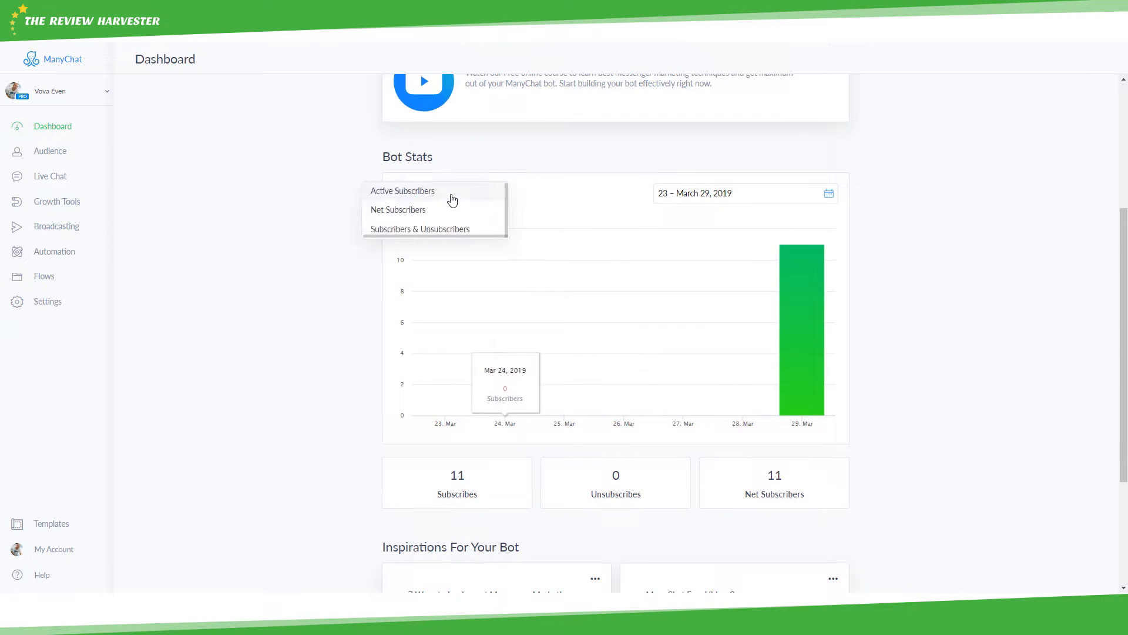
click(443, 229)
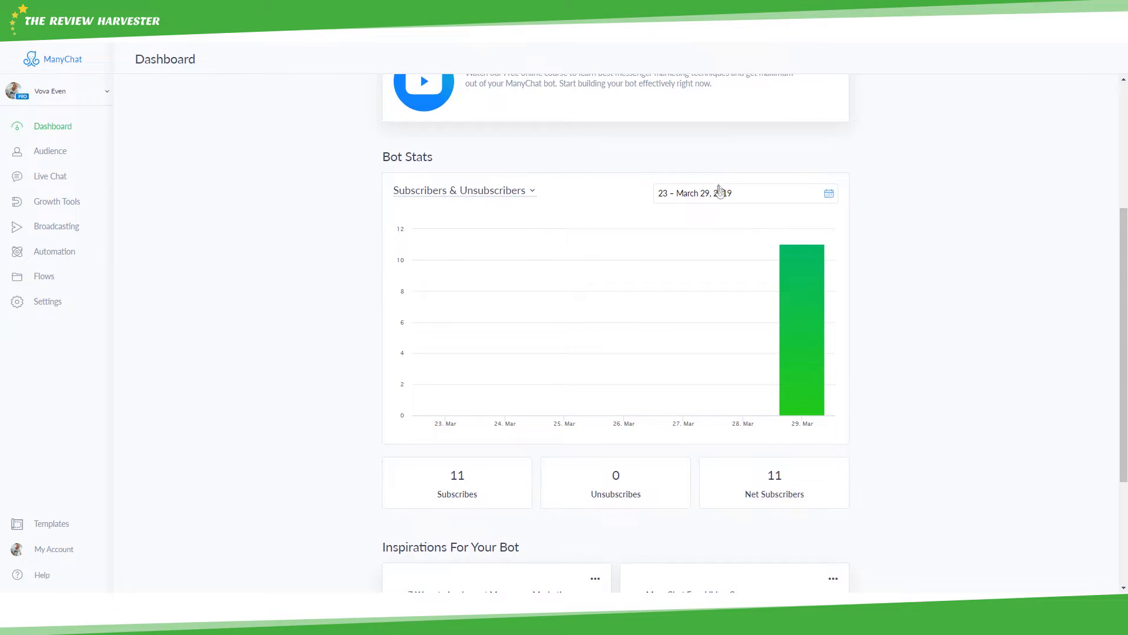
scroll(573, 316, down, 2)
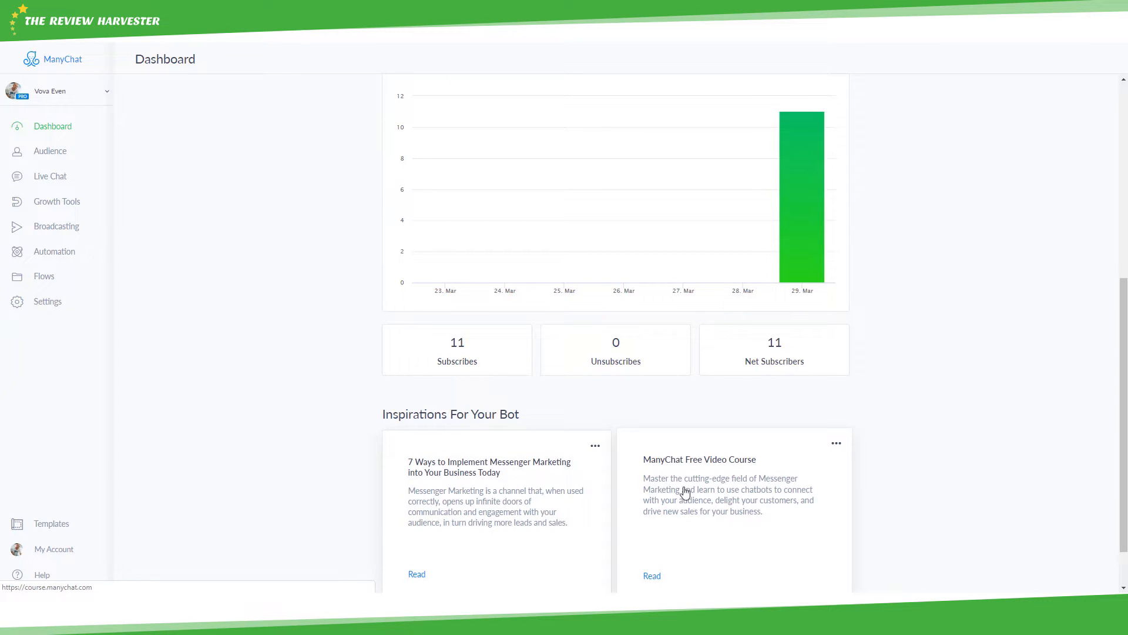
scroll(670, 525, down, 1)
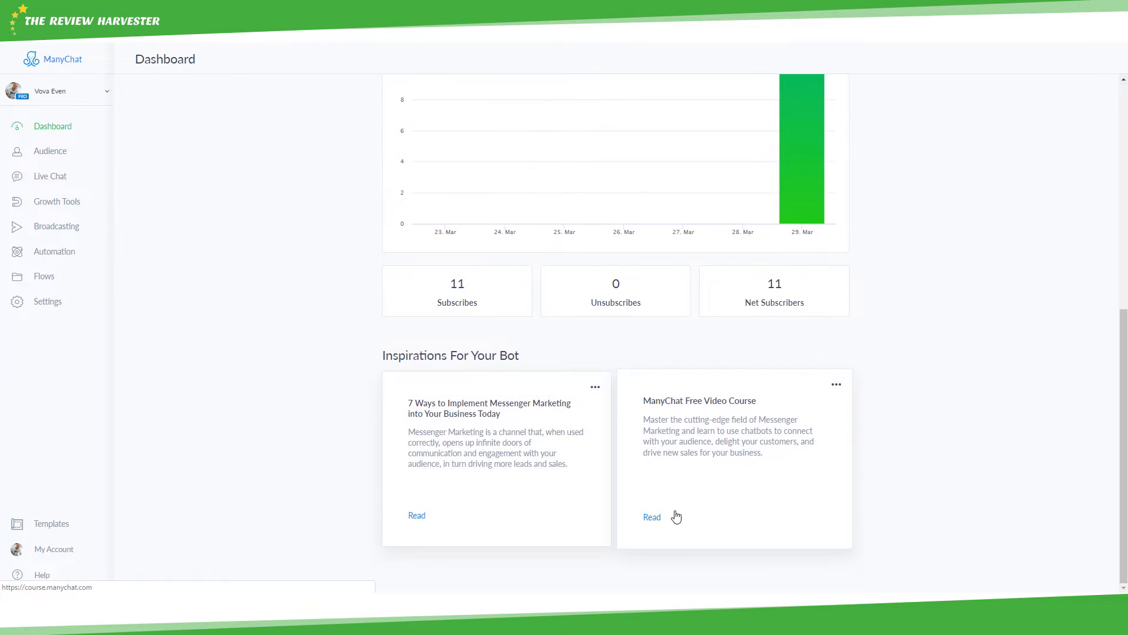
scroll(666, 497, up, 2)
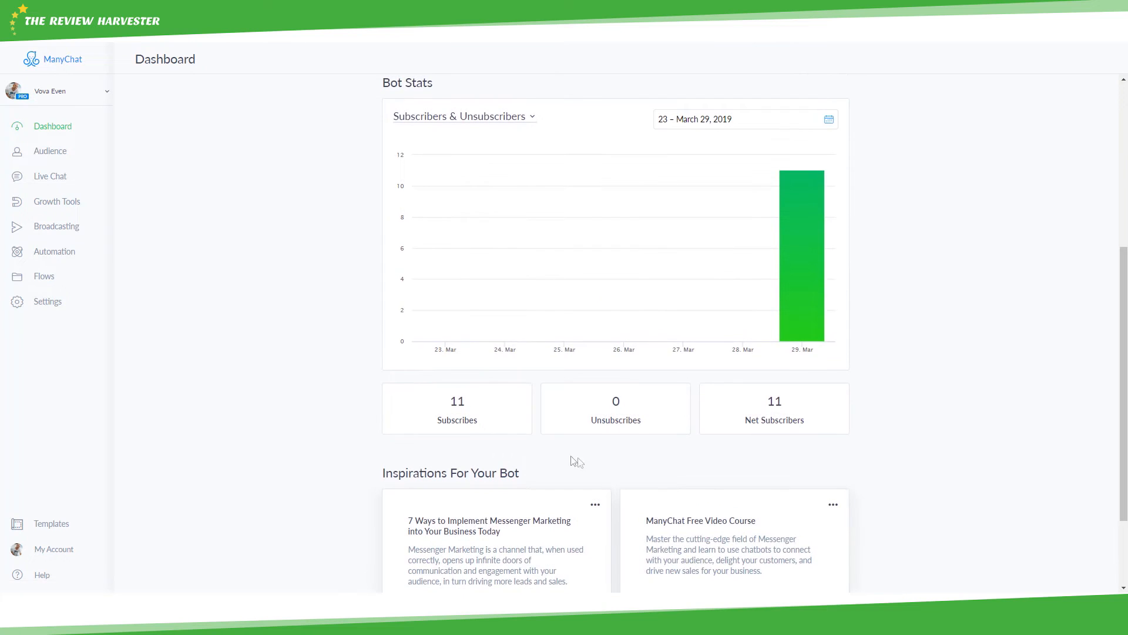
click(60, 154)
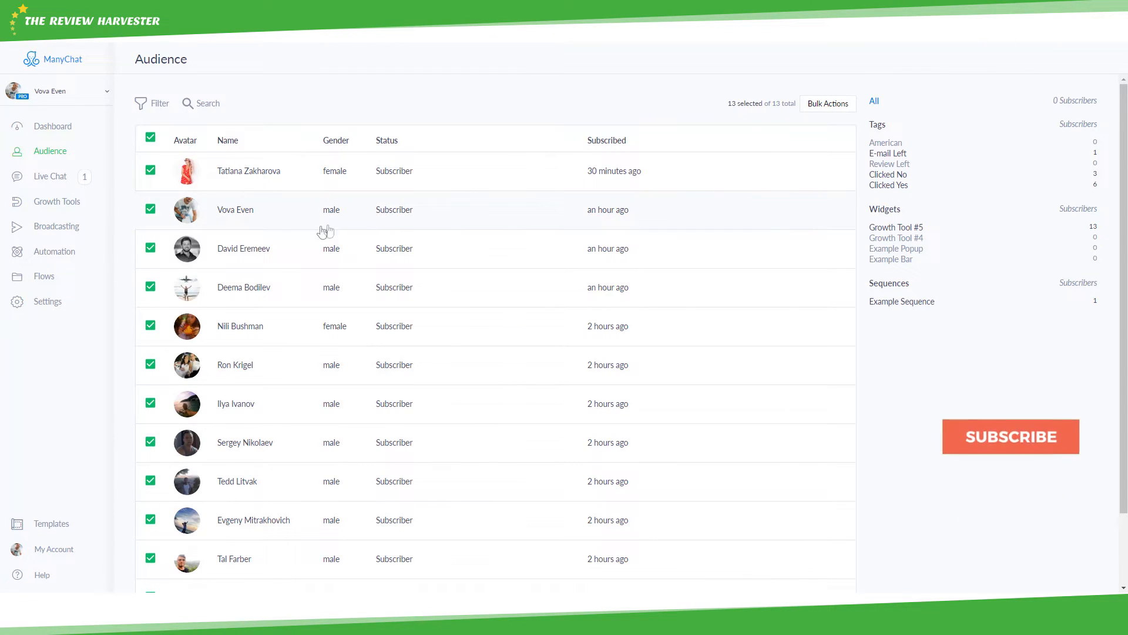
- Open a subscriber's profile, cancel an unsubscribe, and point out their ID and User Tags
click(273, 225)
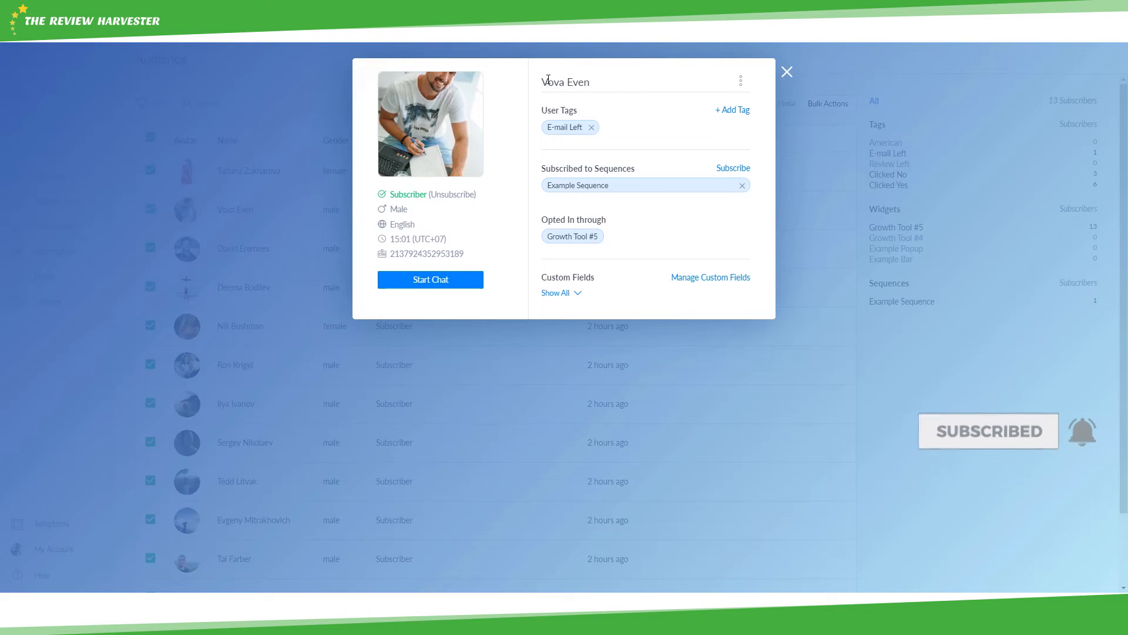
drag(548, 80, 593, 81)
click(594, 81)
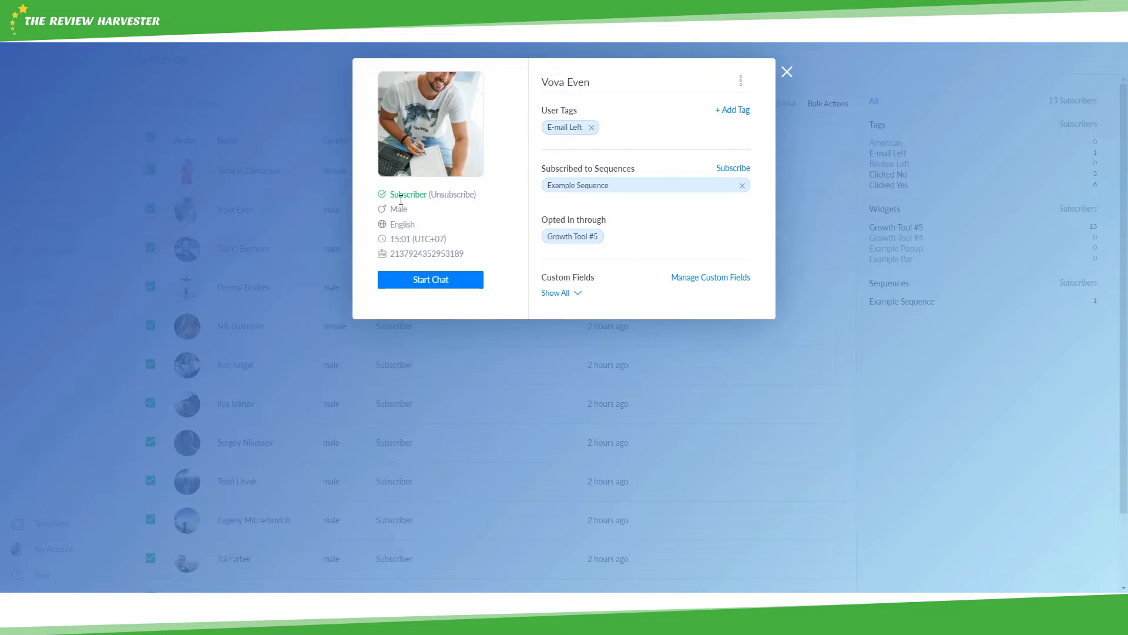
click(435, 197)
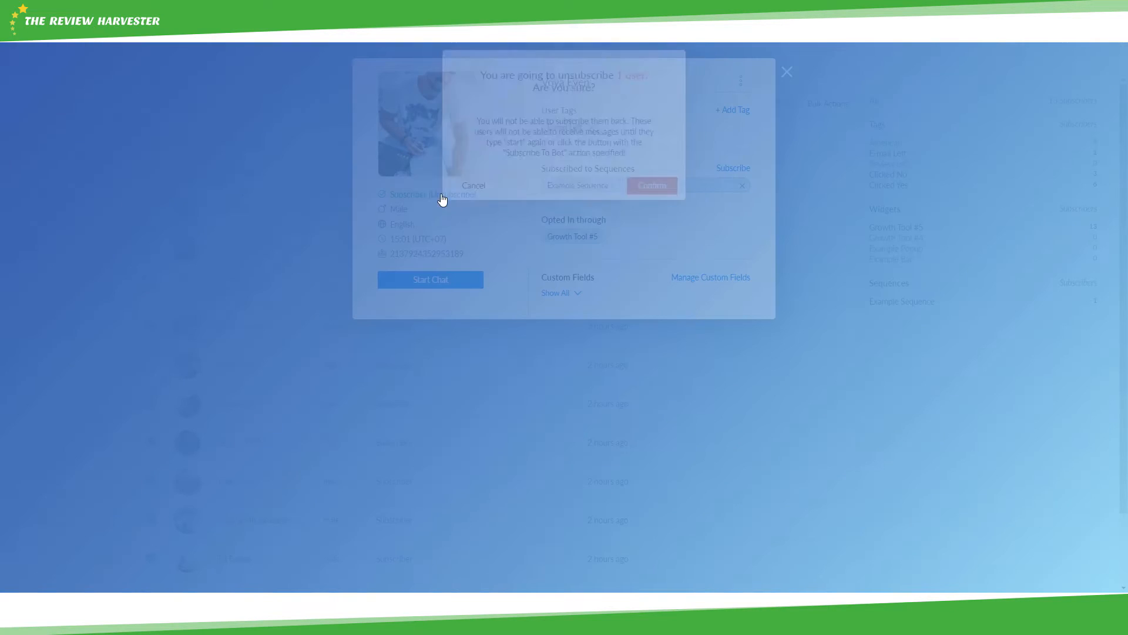
click(486, 196)
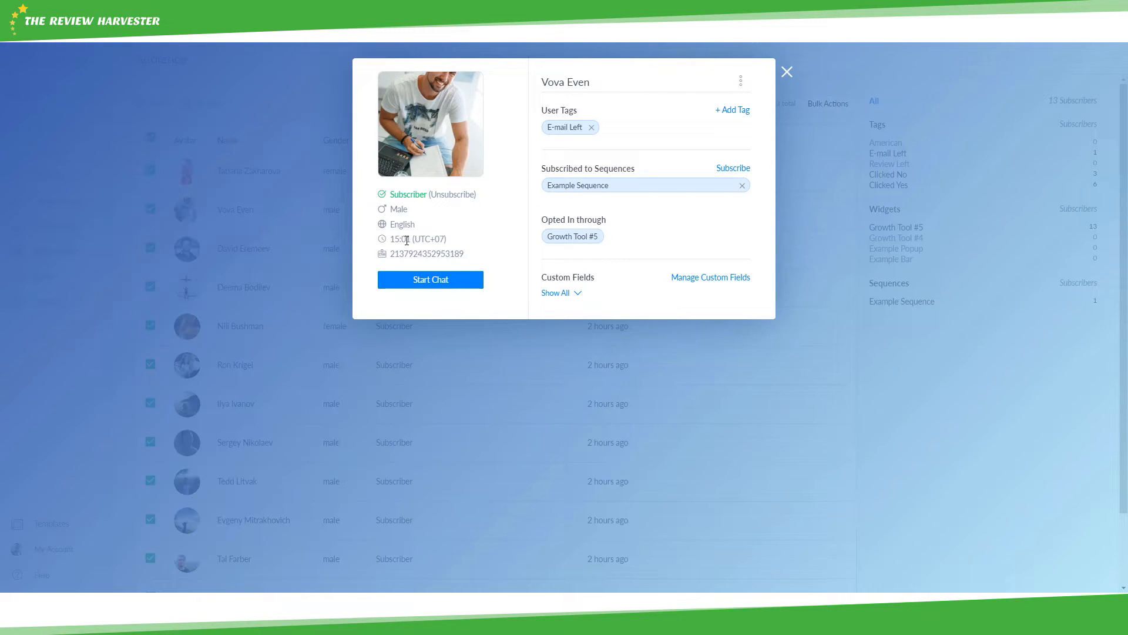
click(421, 256)
drag(544, 107, 578, 109)
click(579, 107)
click(721, 115)
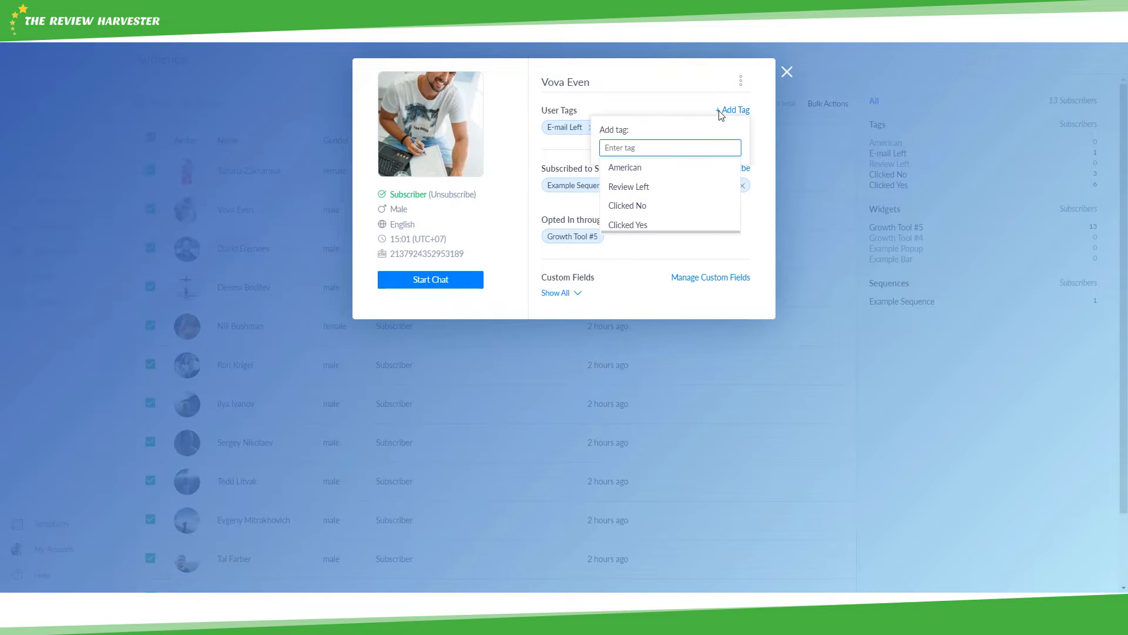
click(645, 168)
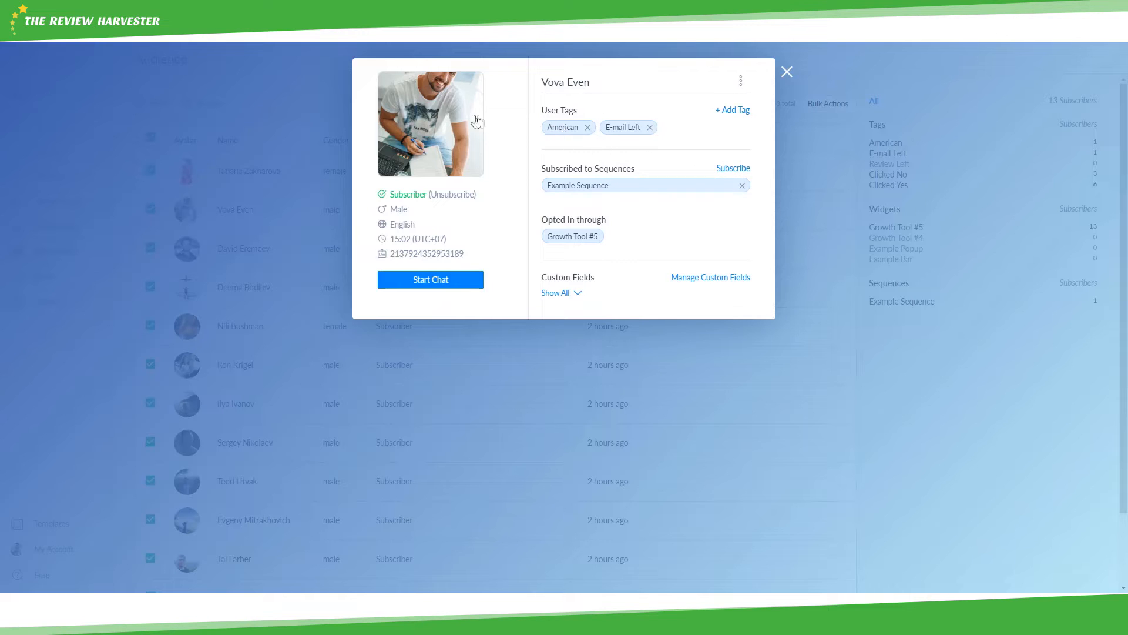
click(589, 127)
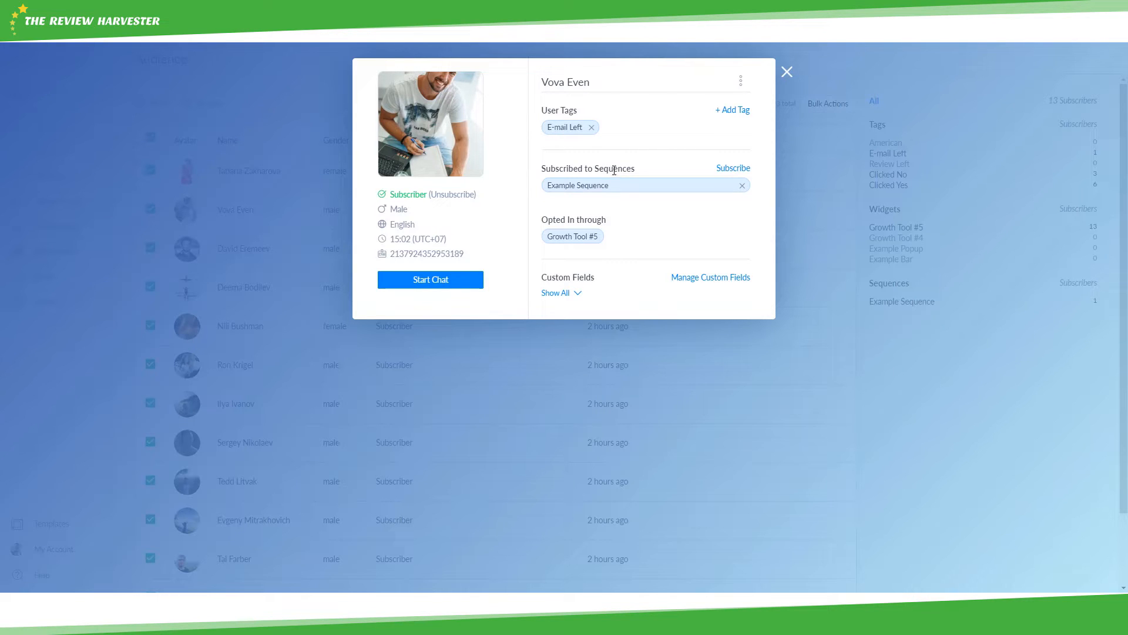
click(742, 185)
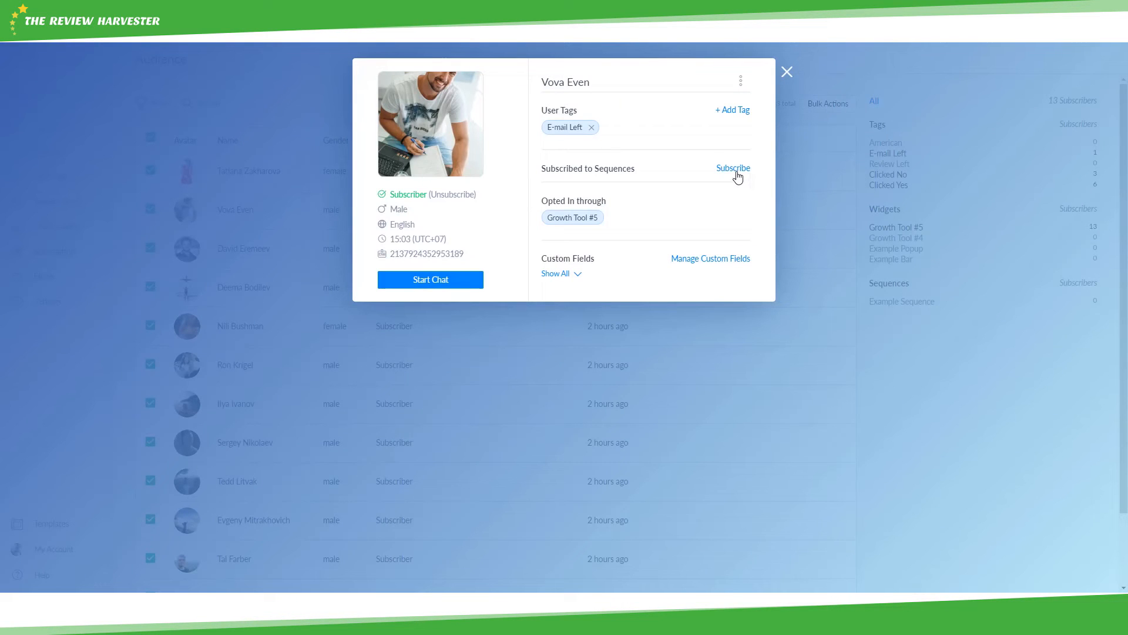
click(737, 171)
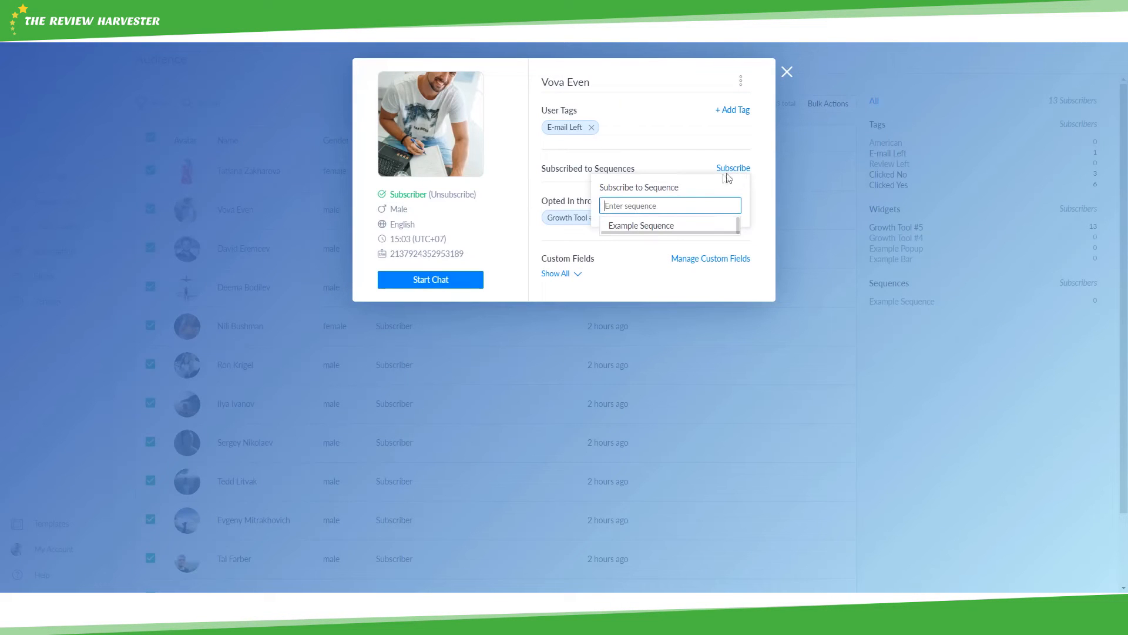
click(652, 229)
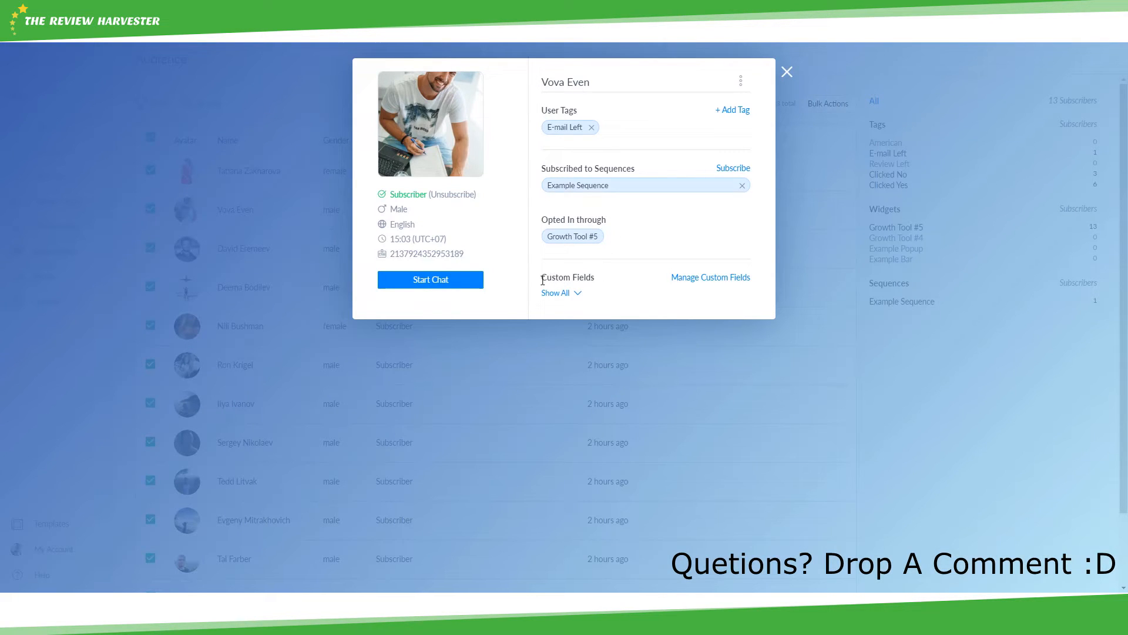
- Show all custom fields and set the Email field to the subscriber's e-mail address
click(580, 296)
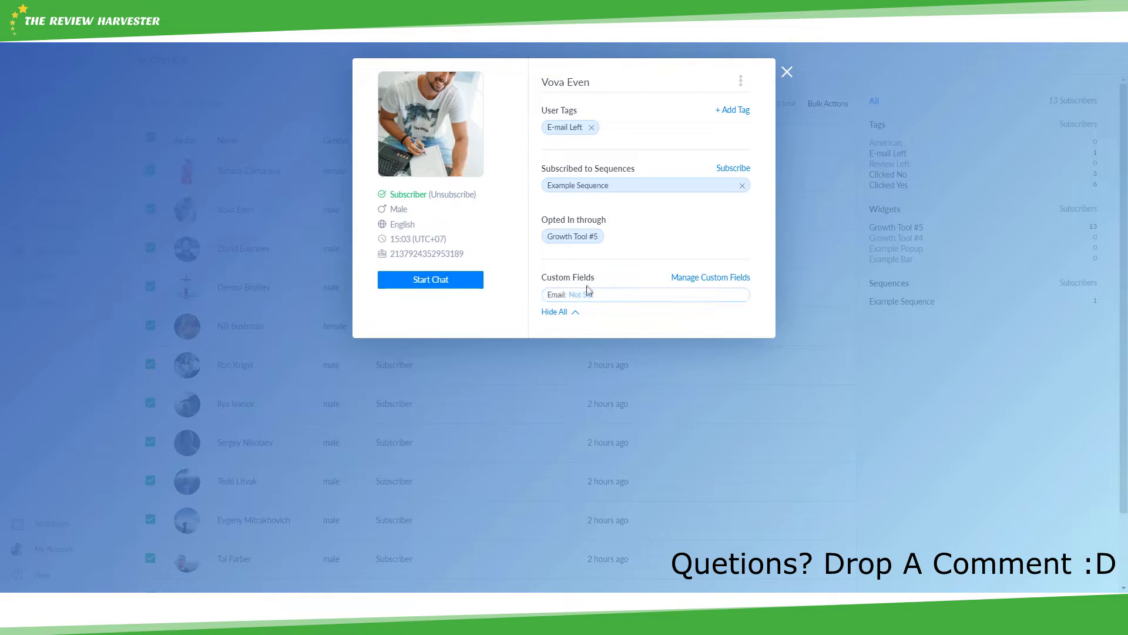
click(598, 297)
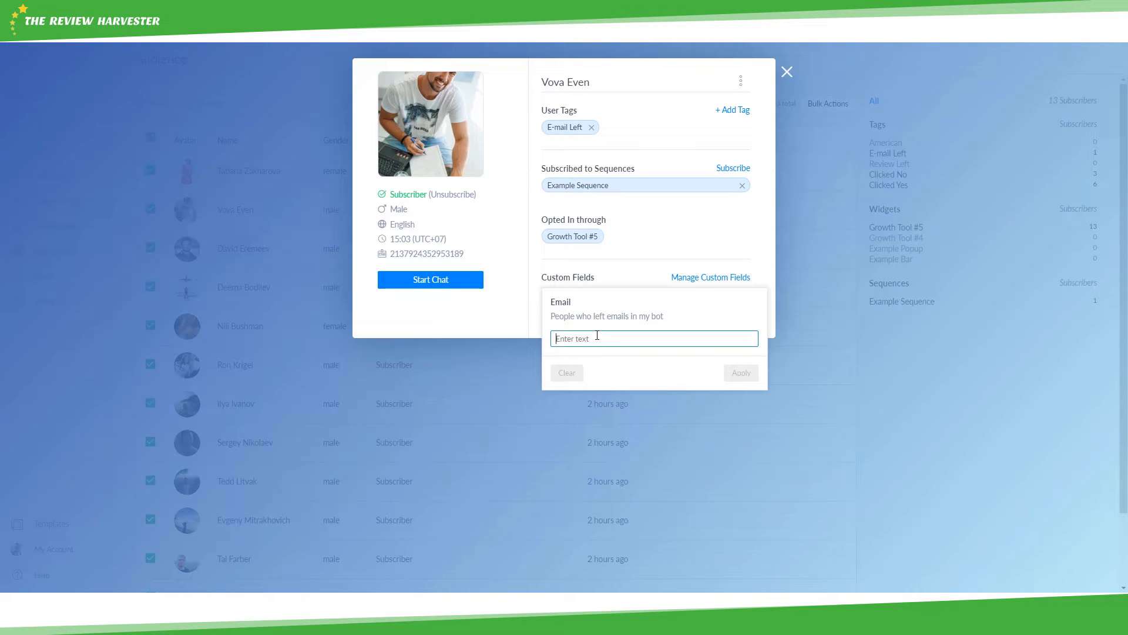
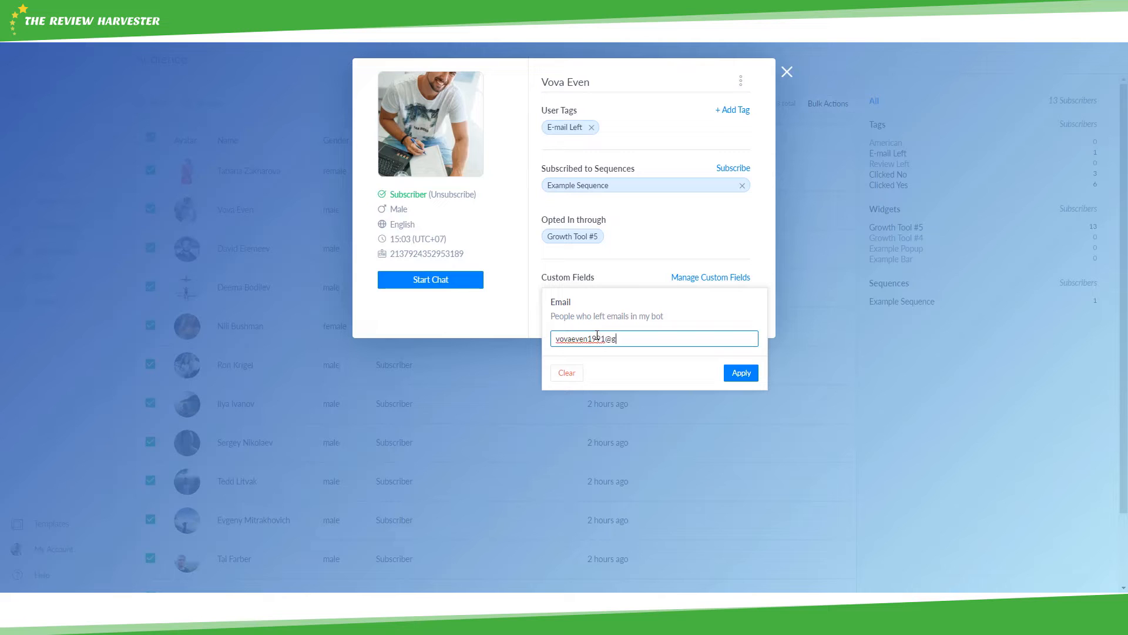
click(733, 372)
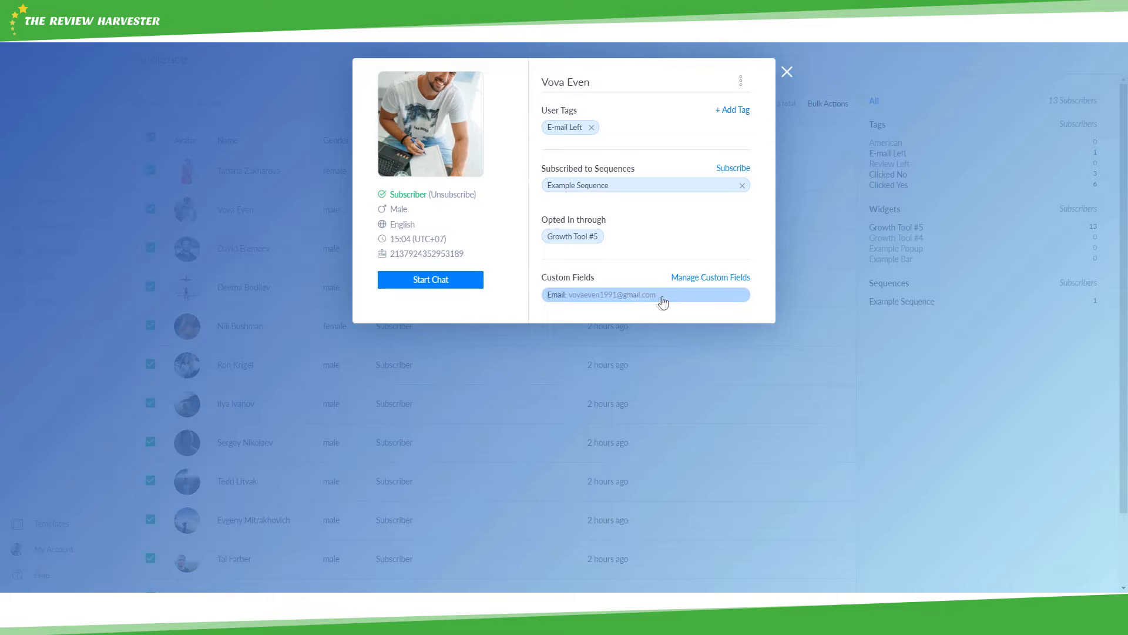
click(712, 278)
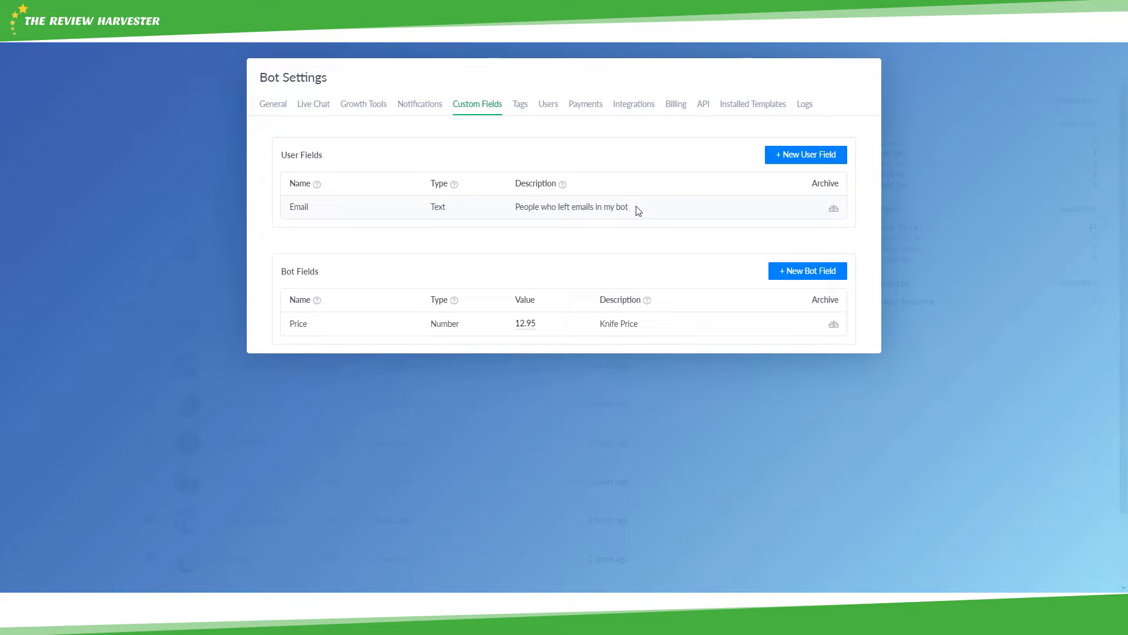
- Create a text user field 'Order Id' described as people who left an order ID
click(782, 160)
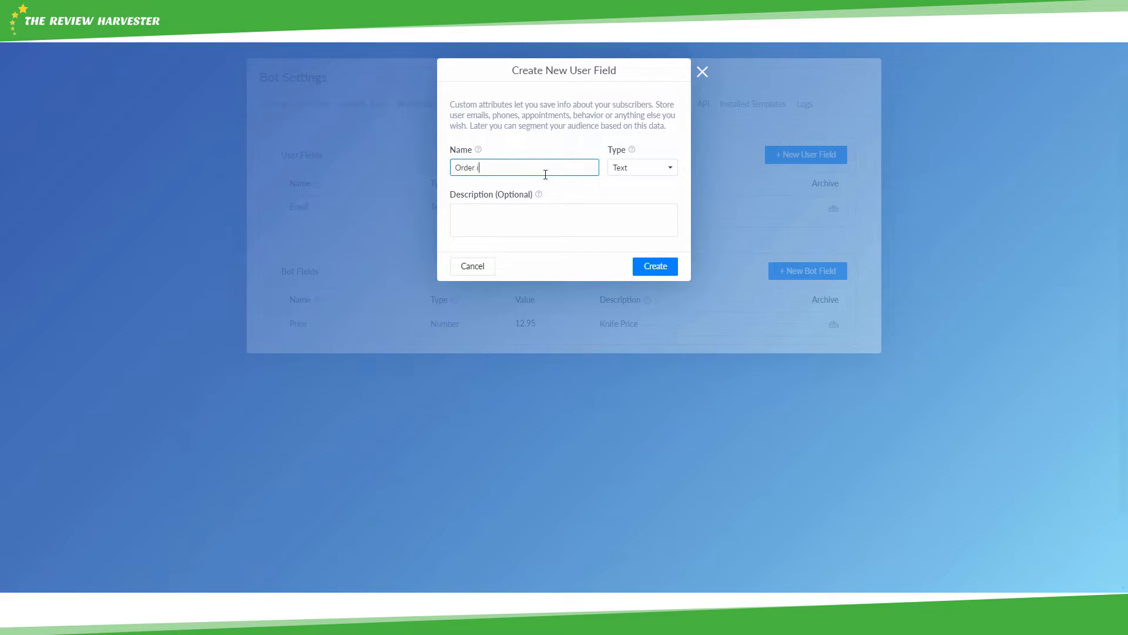
click(528, 205)
text(People w)
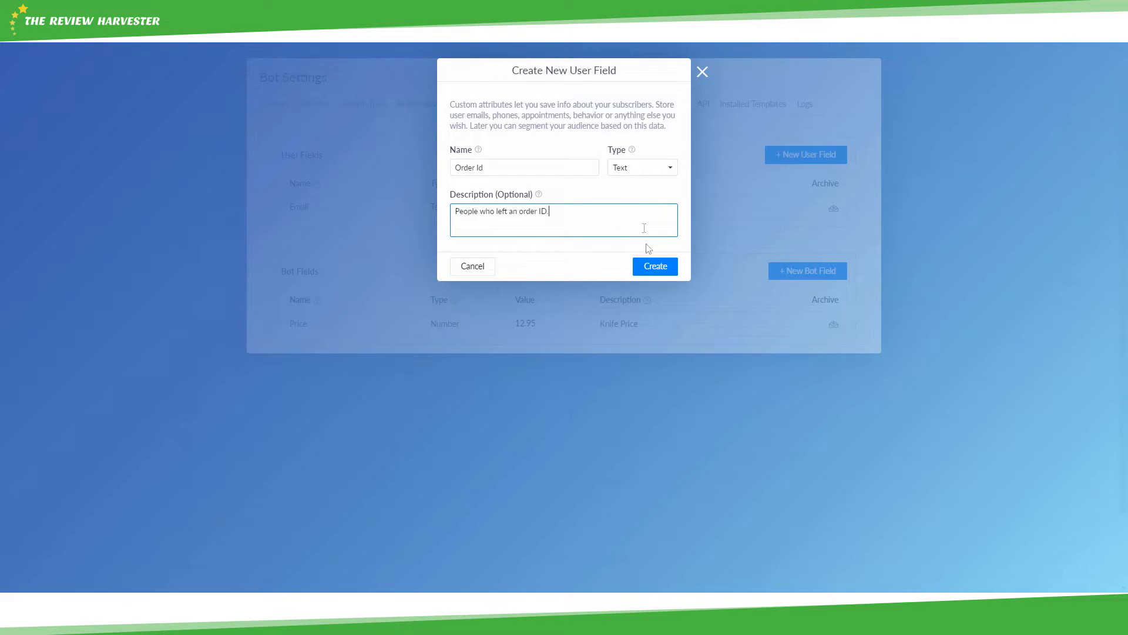
click(659, 269)
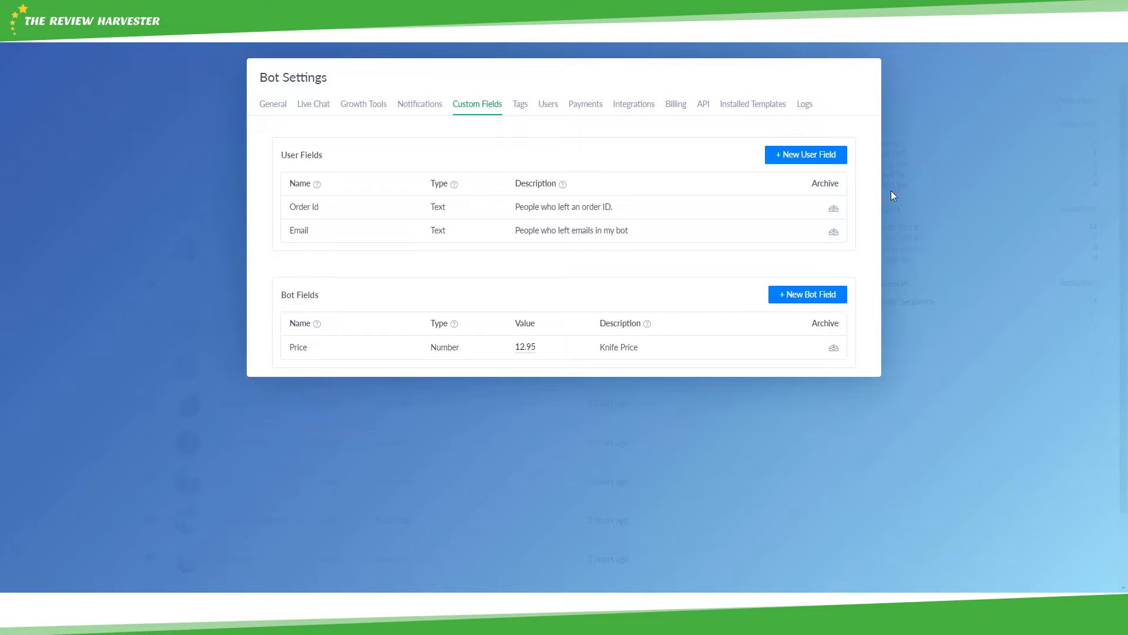
- Close Bot Settings and the subscriber profile, and show the Audience filter conditions
click(933, 192)
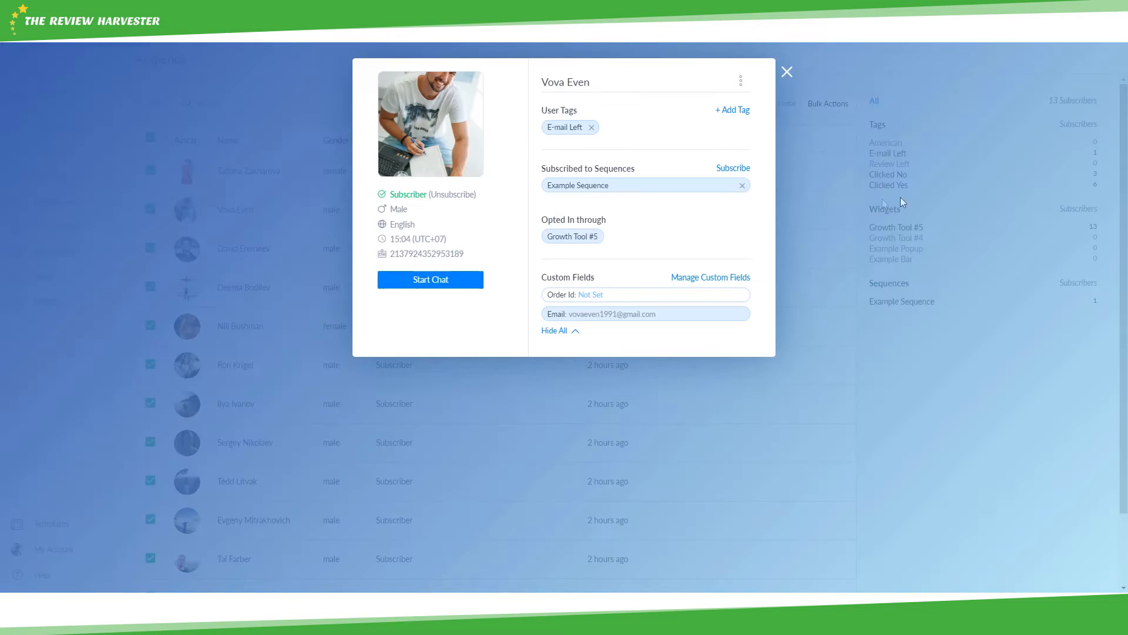
click(789, 72)
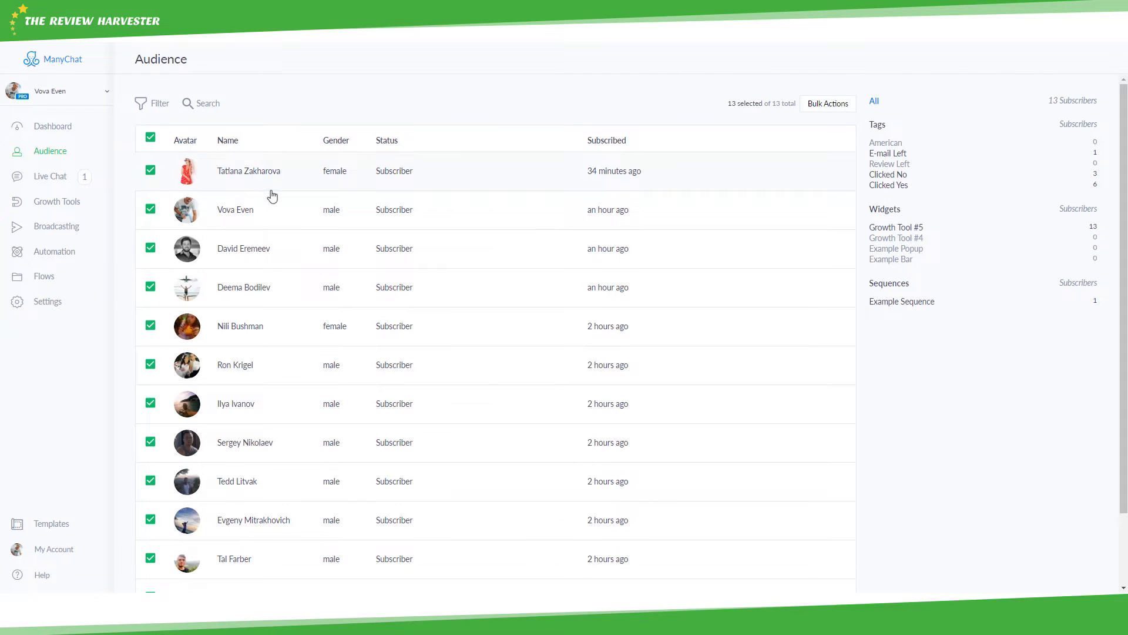
click(164, 114)
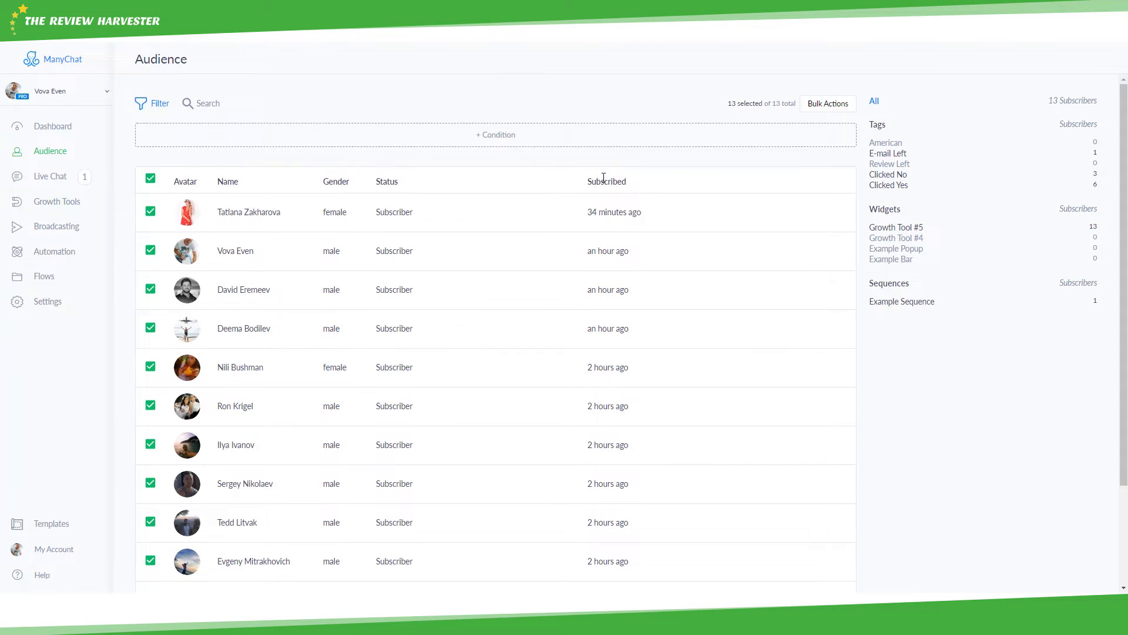
click(495, 138)
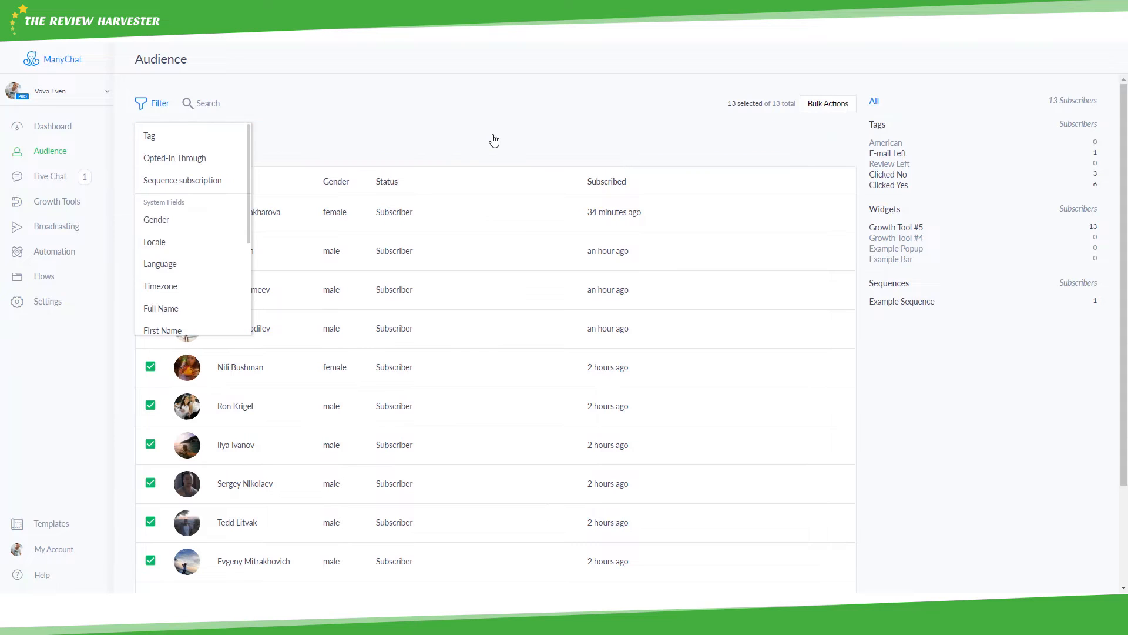
click(185, 143)
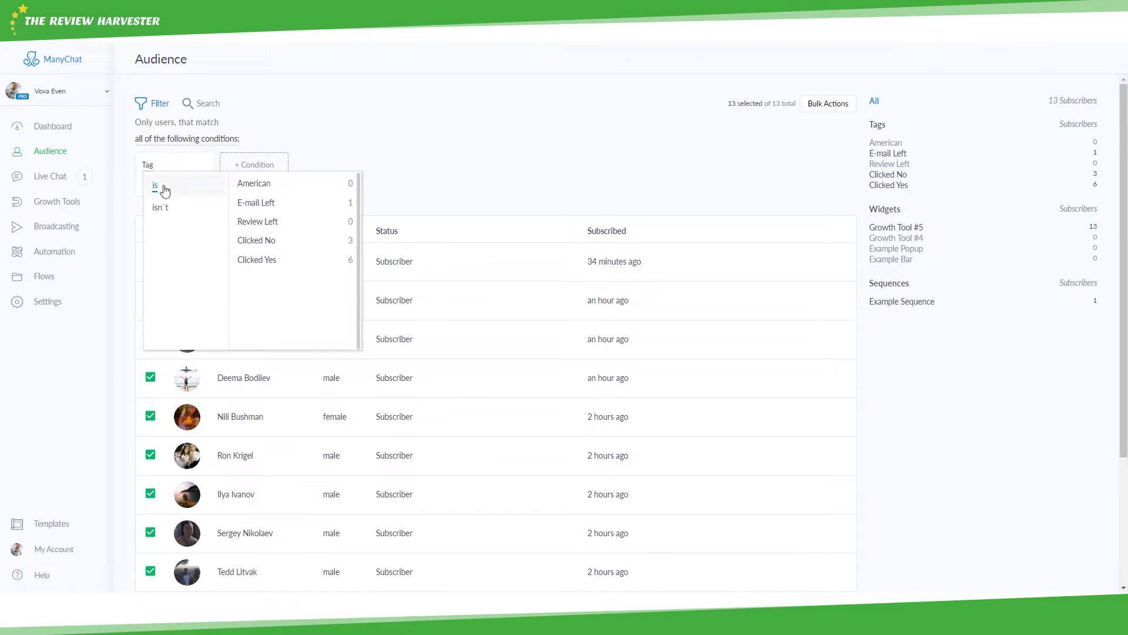
click(276, 204)
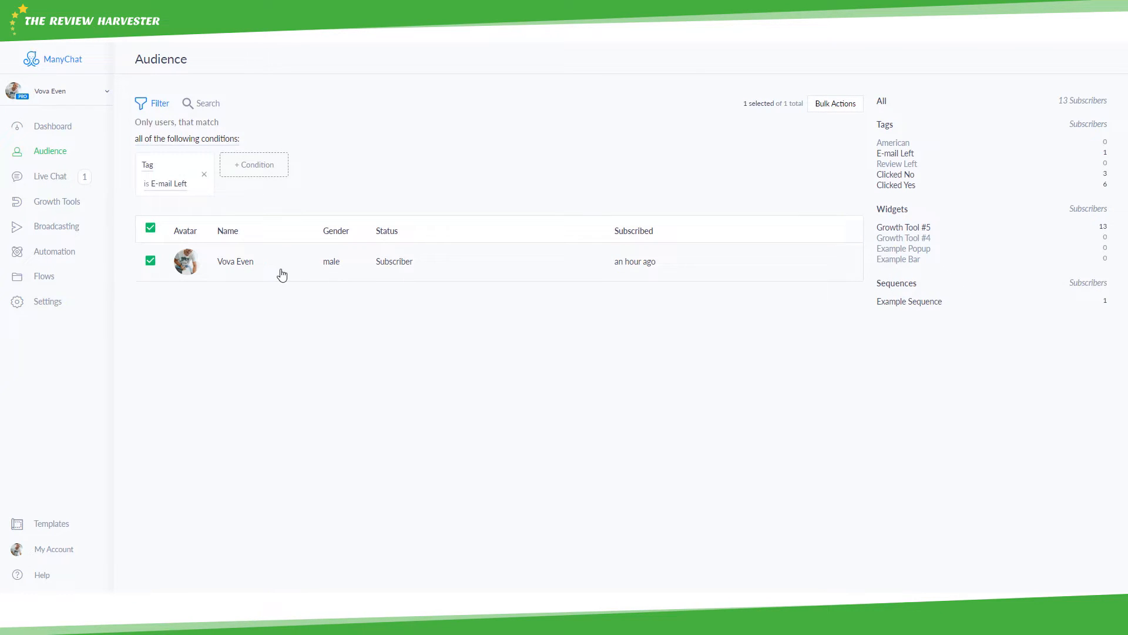
click(205, 175)
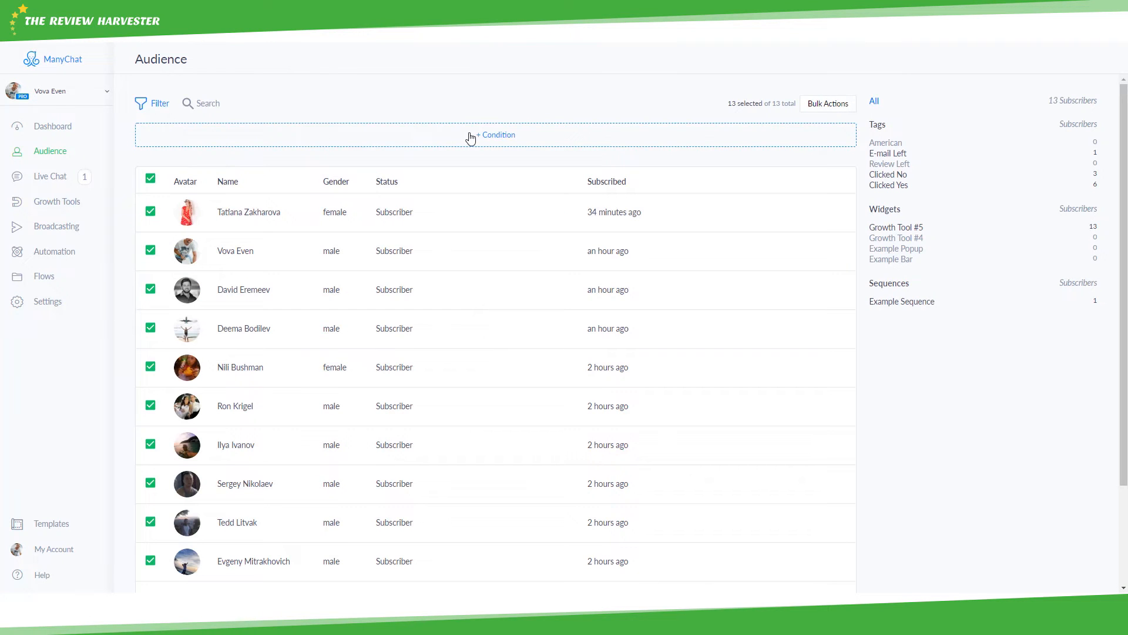
click(189, 107)
text(c)
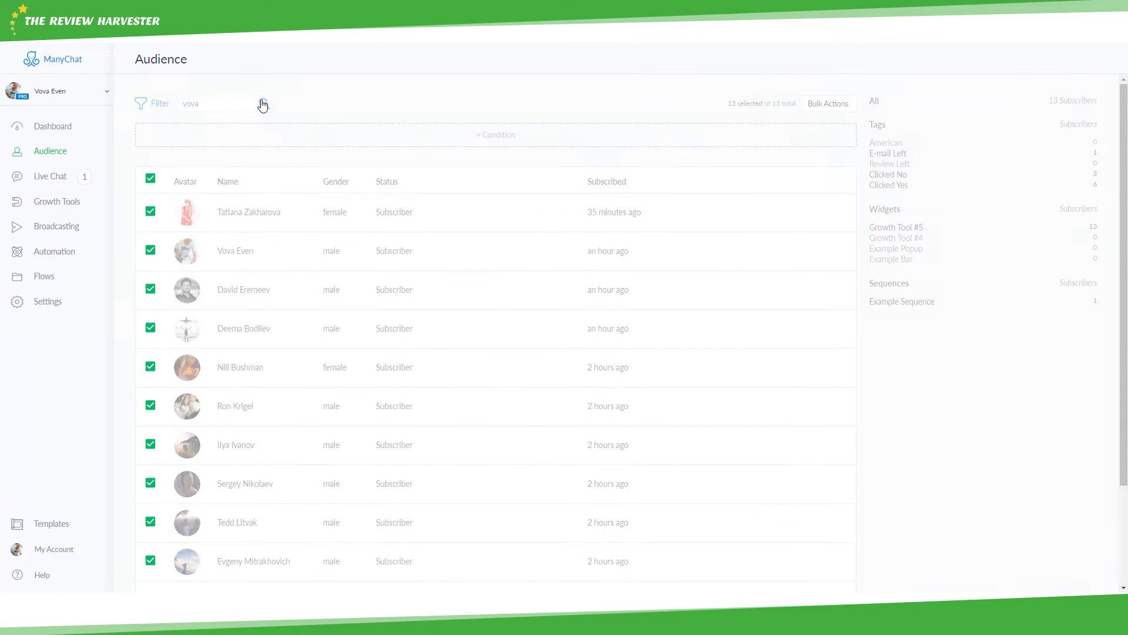
click(264, 104)
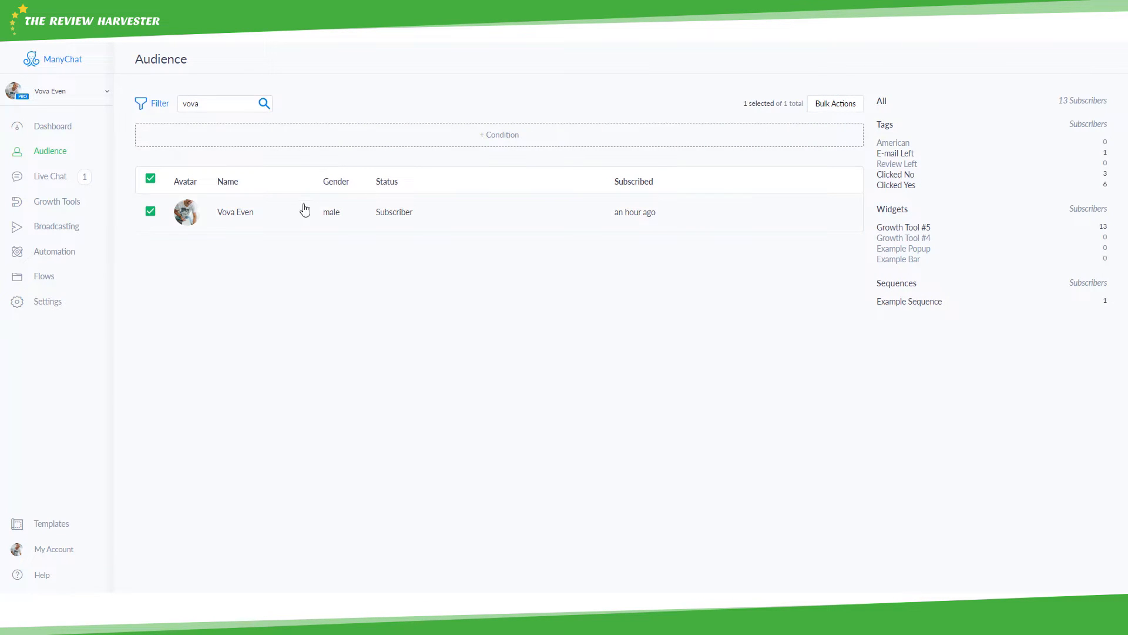
click(493, 143)
scroll(219, 174, down, 1)
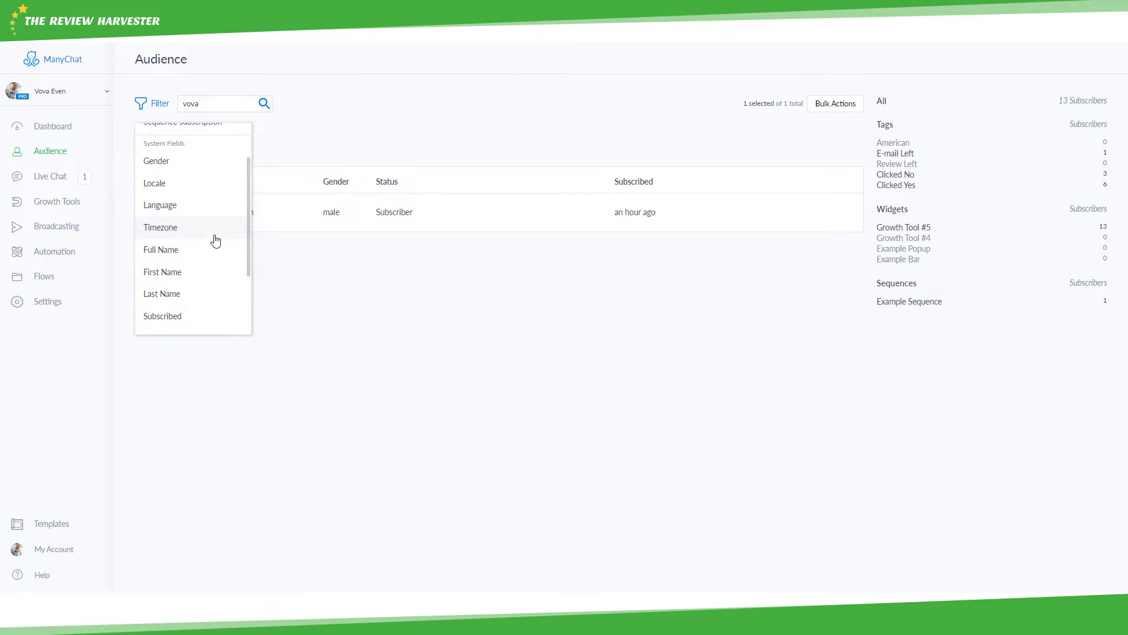
scroll(215, 241, up, 2)
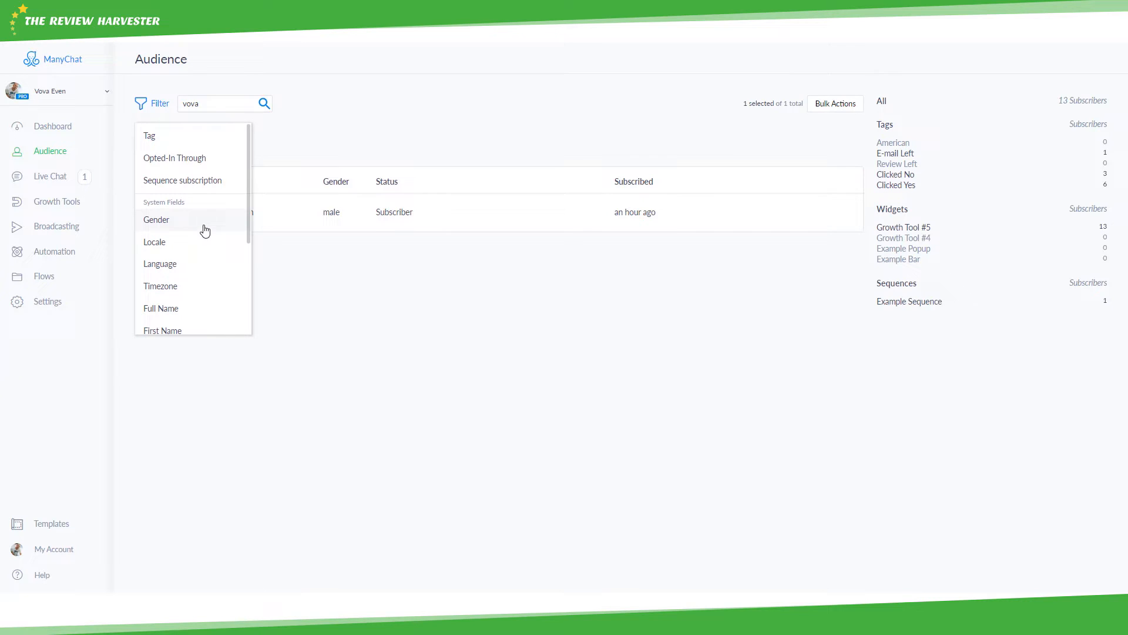
click(353, 136)
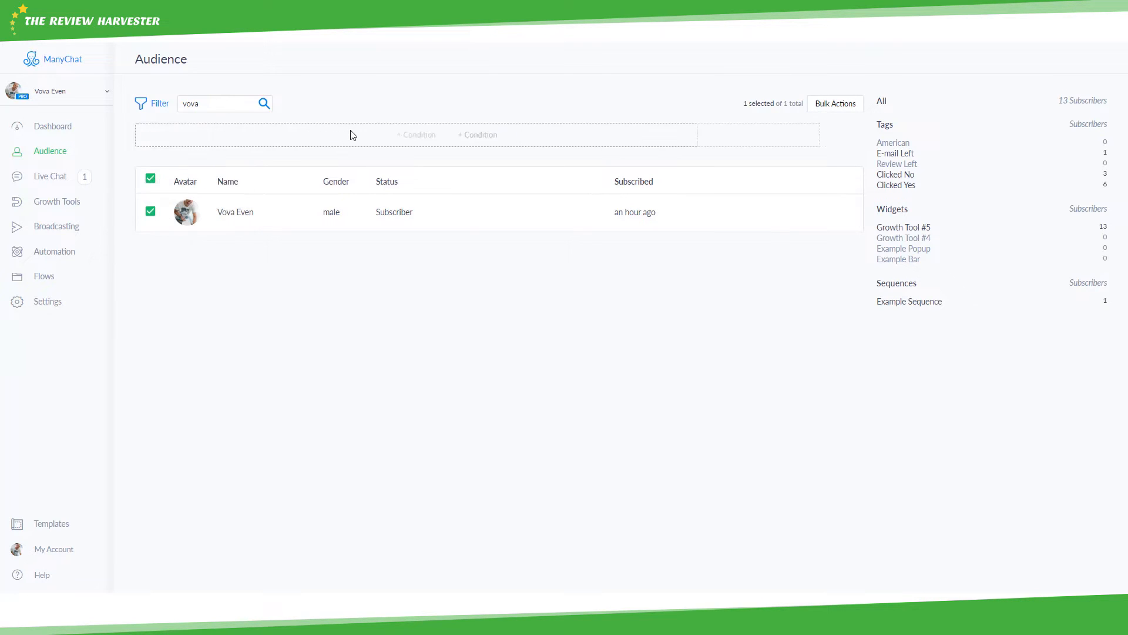
double_click(245, 109)
key(BackSpace)
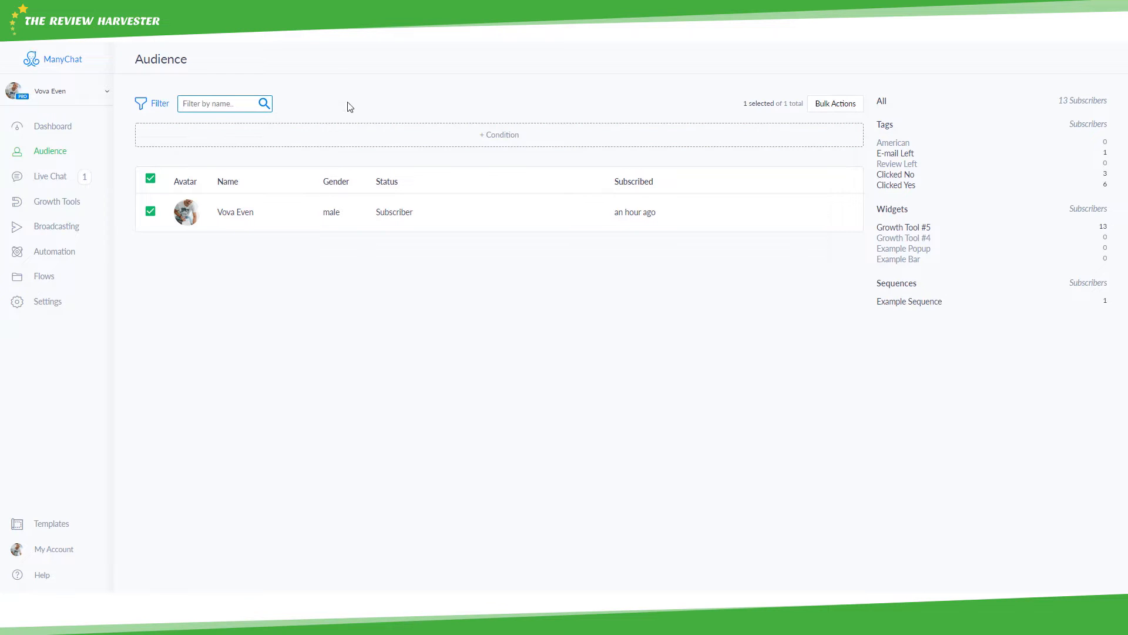
- Bulk-add a new 'Valentines Gift' tag to all 13 subscribers and confirm
click(822, 109)
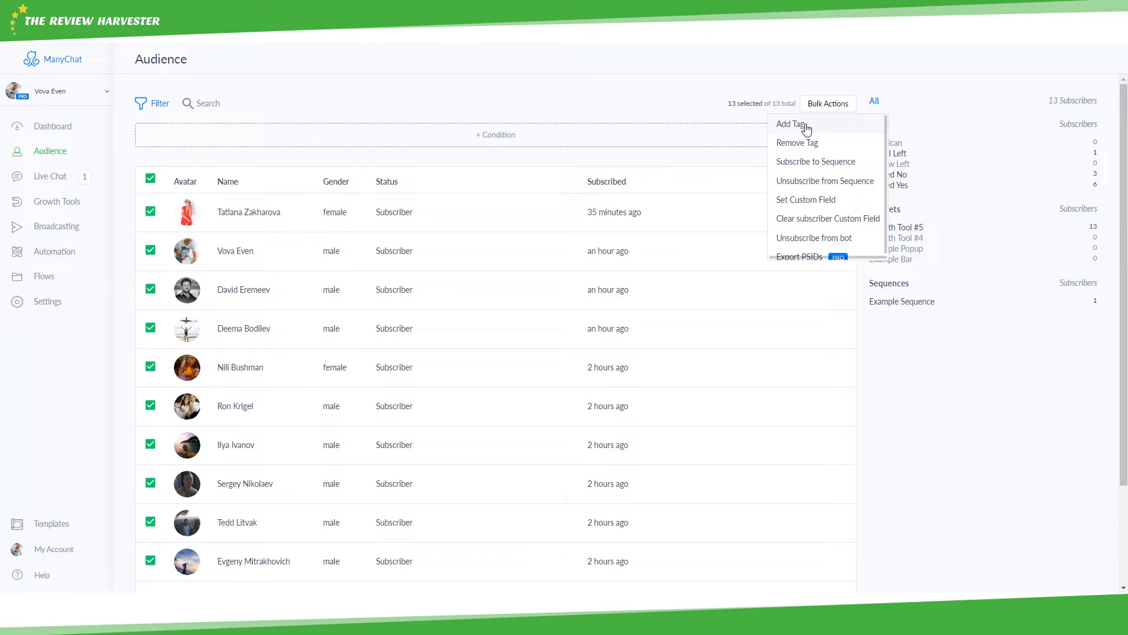
click(807, 129)
click(776, 154)
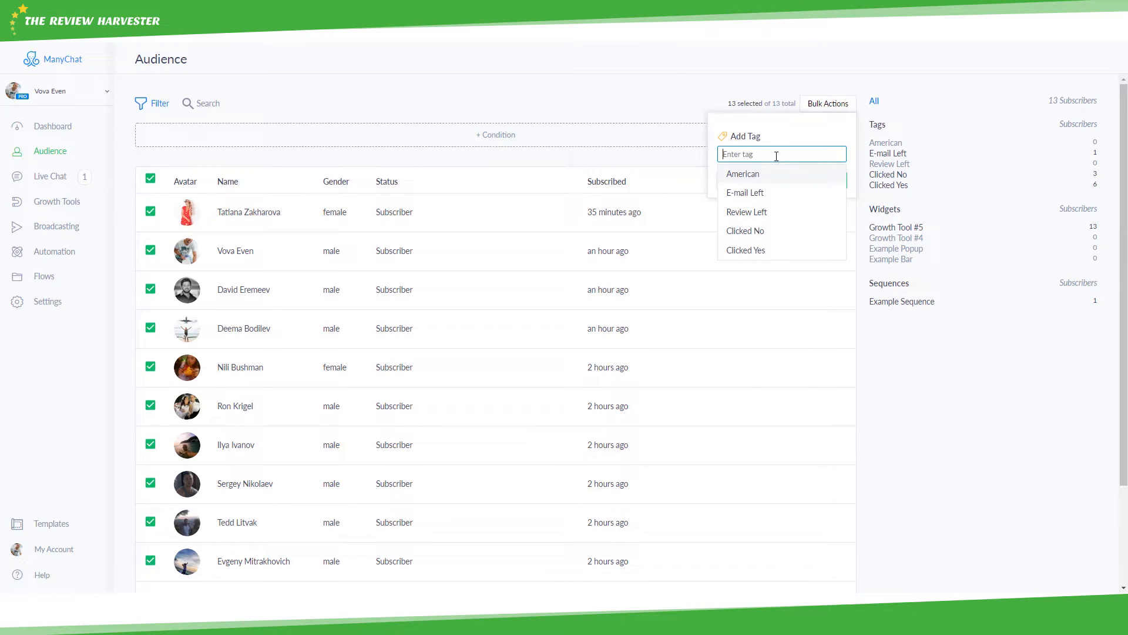
text(Val)
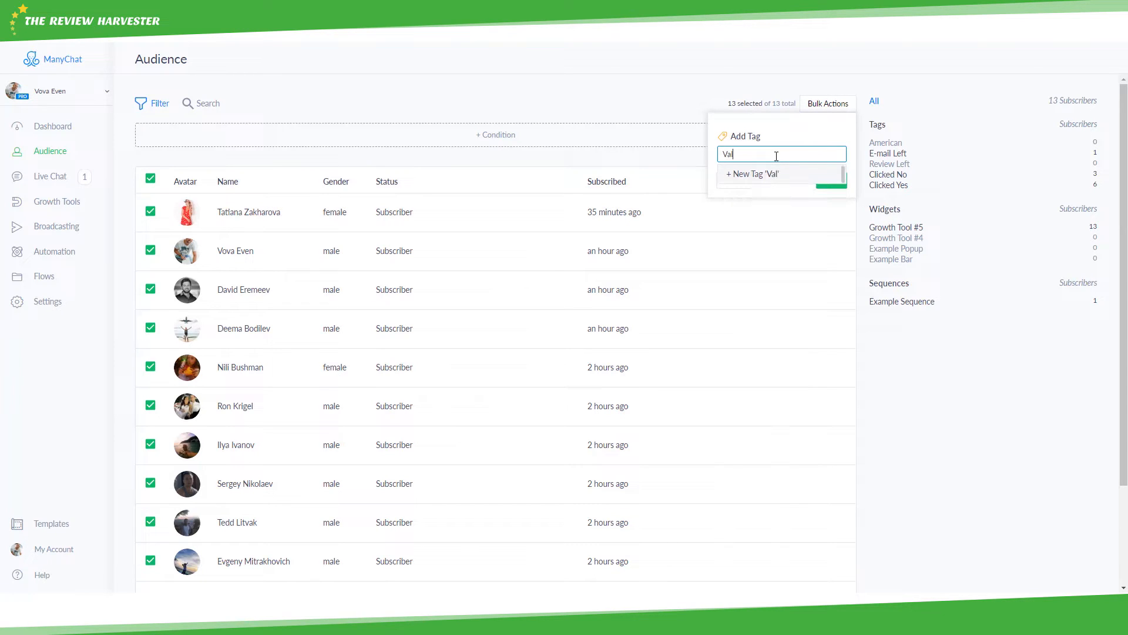
text(entines Gift)
click(777, 174)
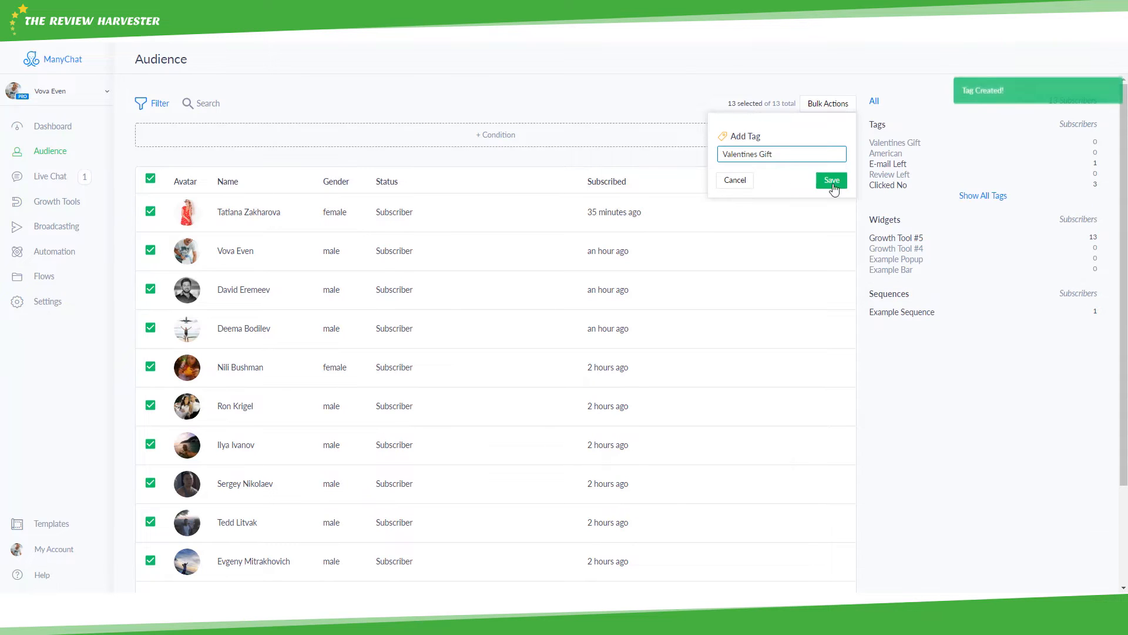
click(833, 180)
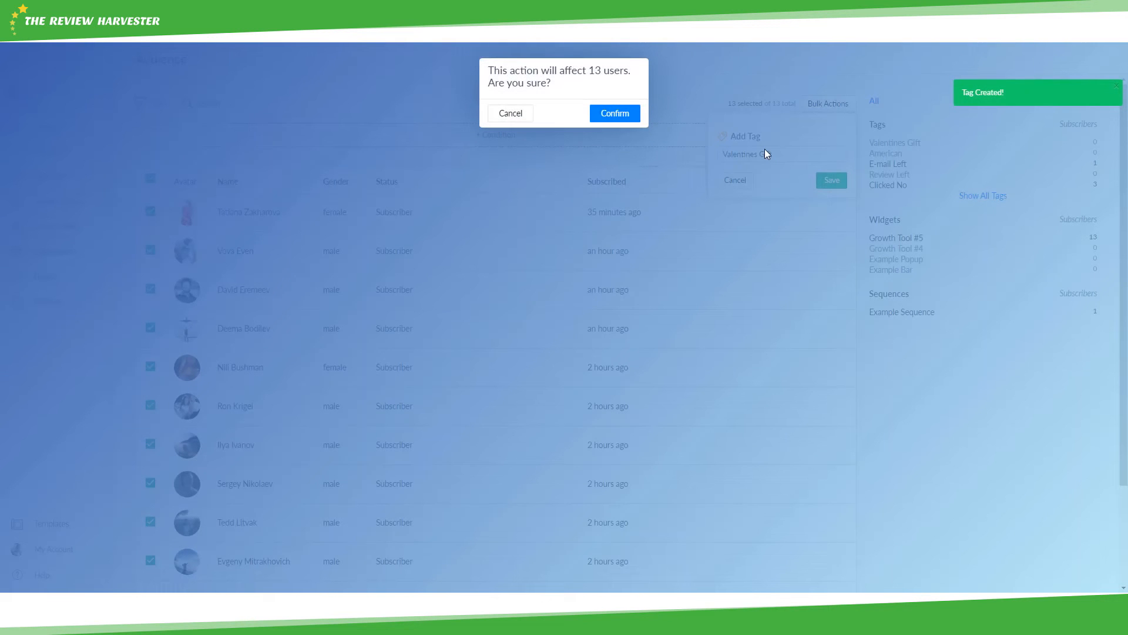
click(626, 114)
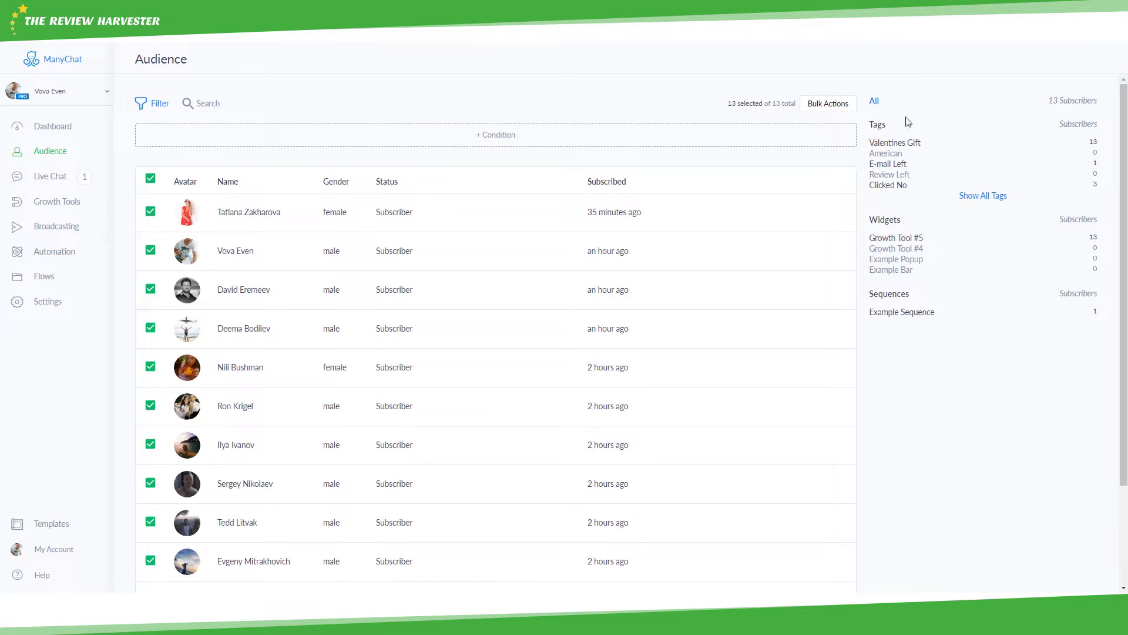
- Filter the Audience by E-mail Left, Valentines Gift, Growth Tool #5 and Example Sequence, then open Live Chat
click(895, 164)
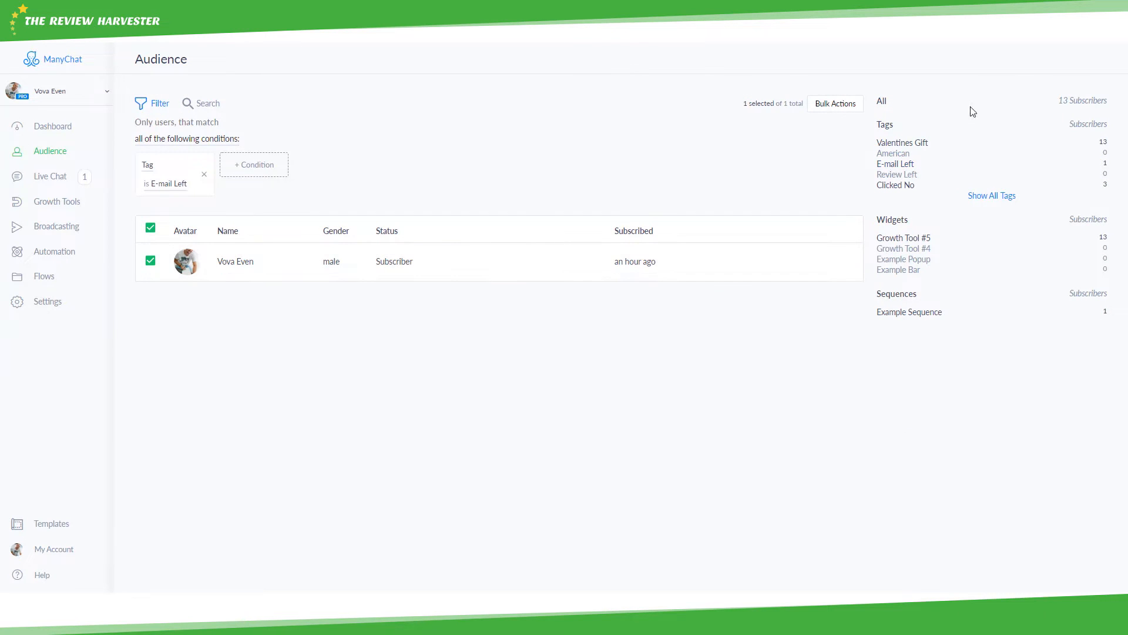
click(910, 144)
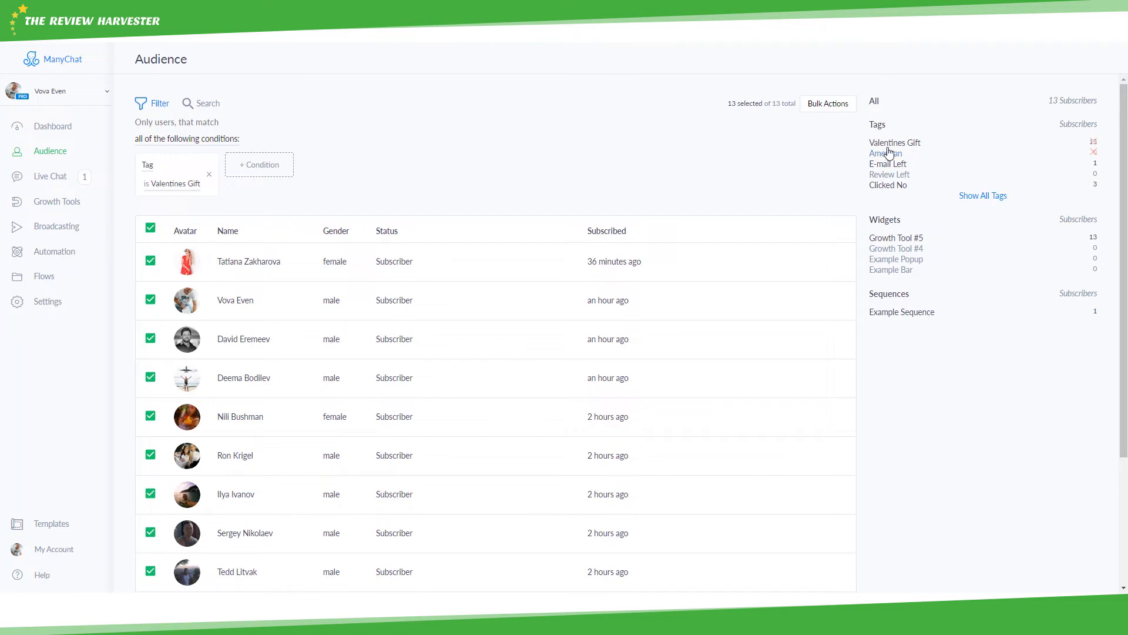
scroll(891, 156, down, 1)
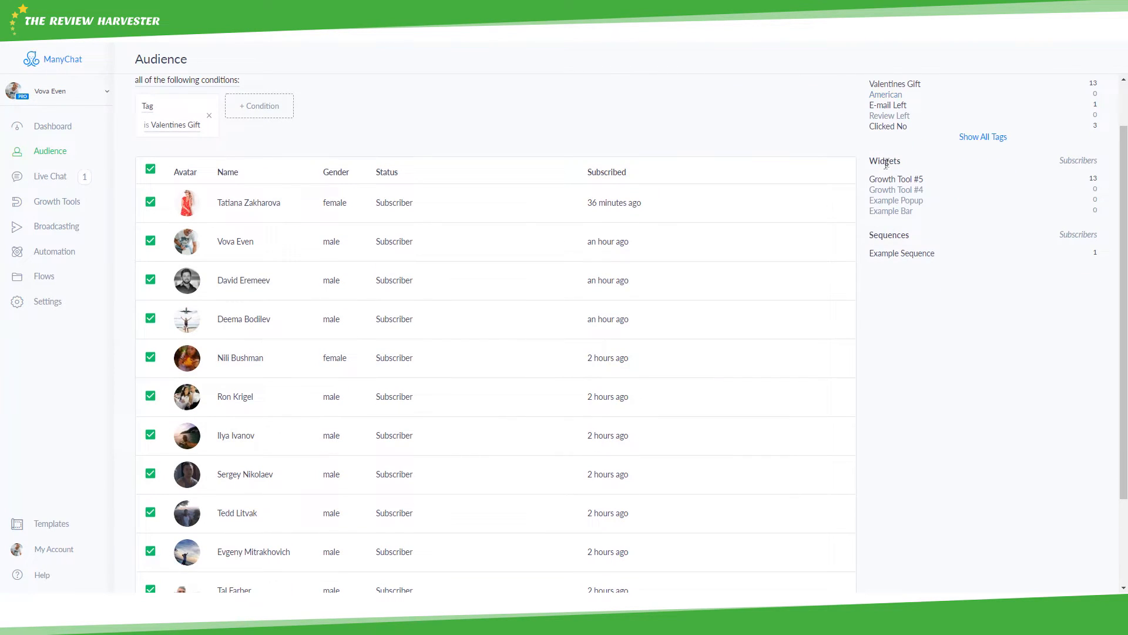
click(916, 180)
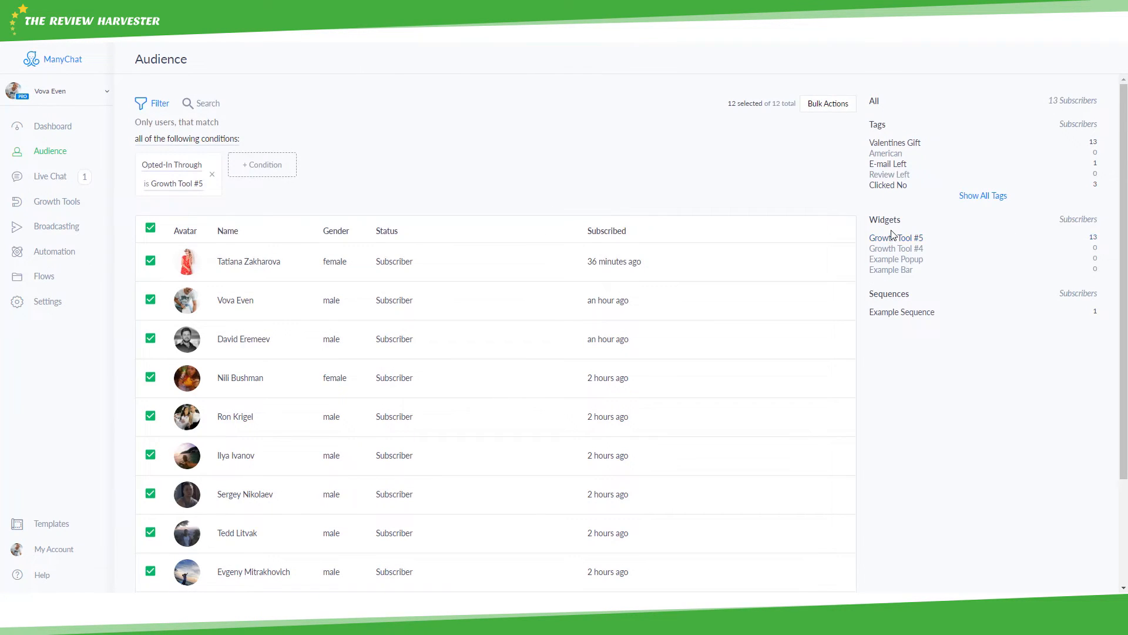
scroll(892, 236, down, 1)
click(894, 254)
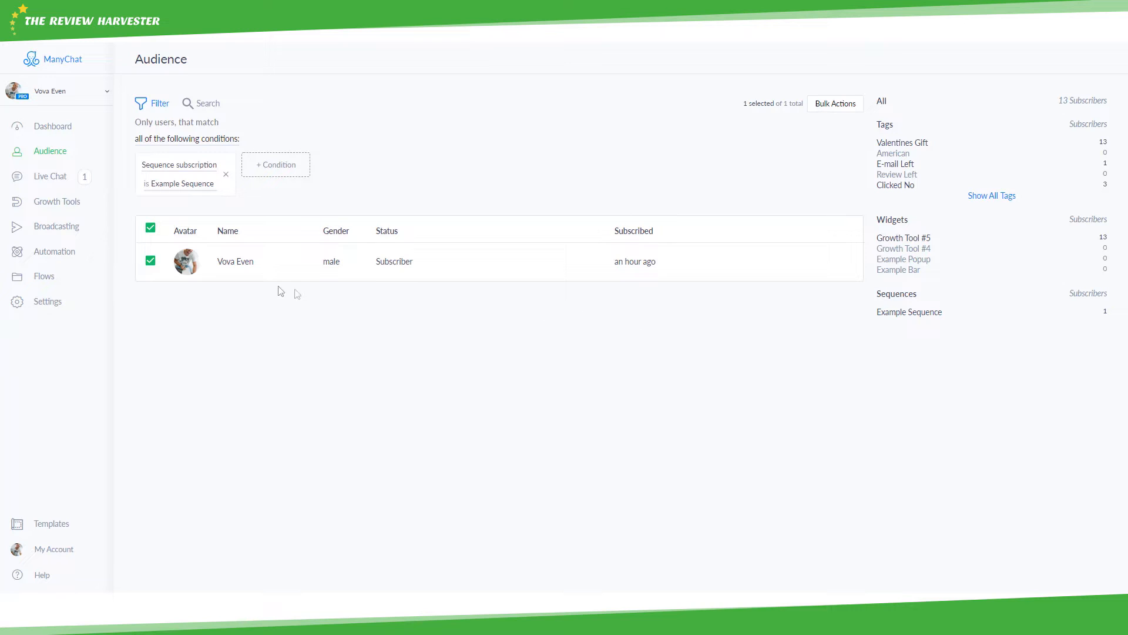
click(65, 179)
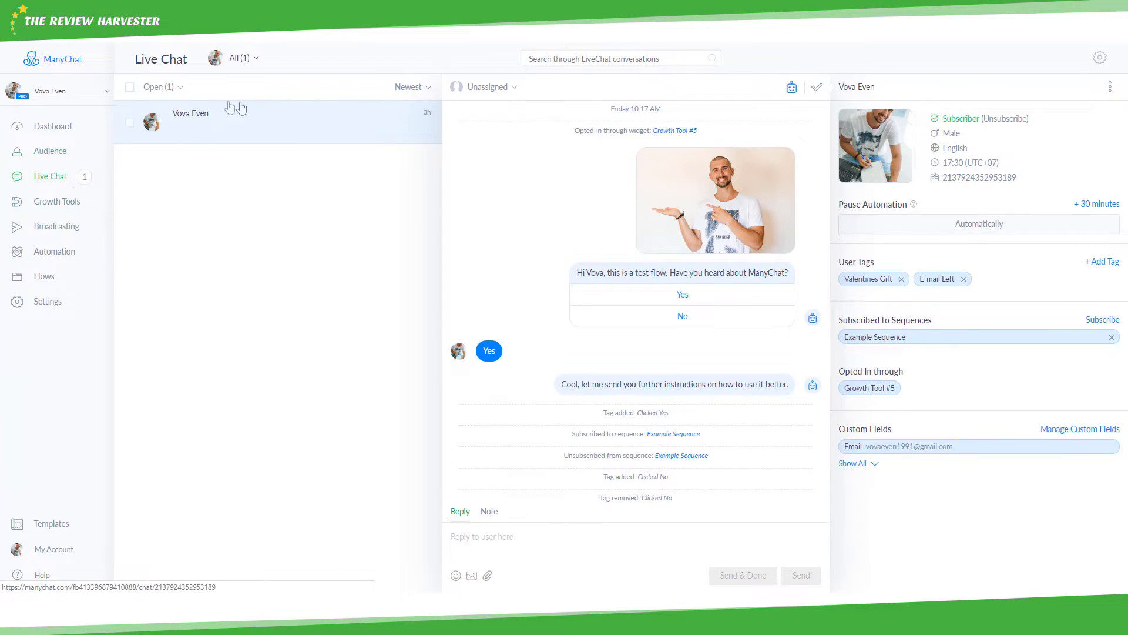
click(176, 94)
click(168, 193)
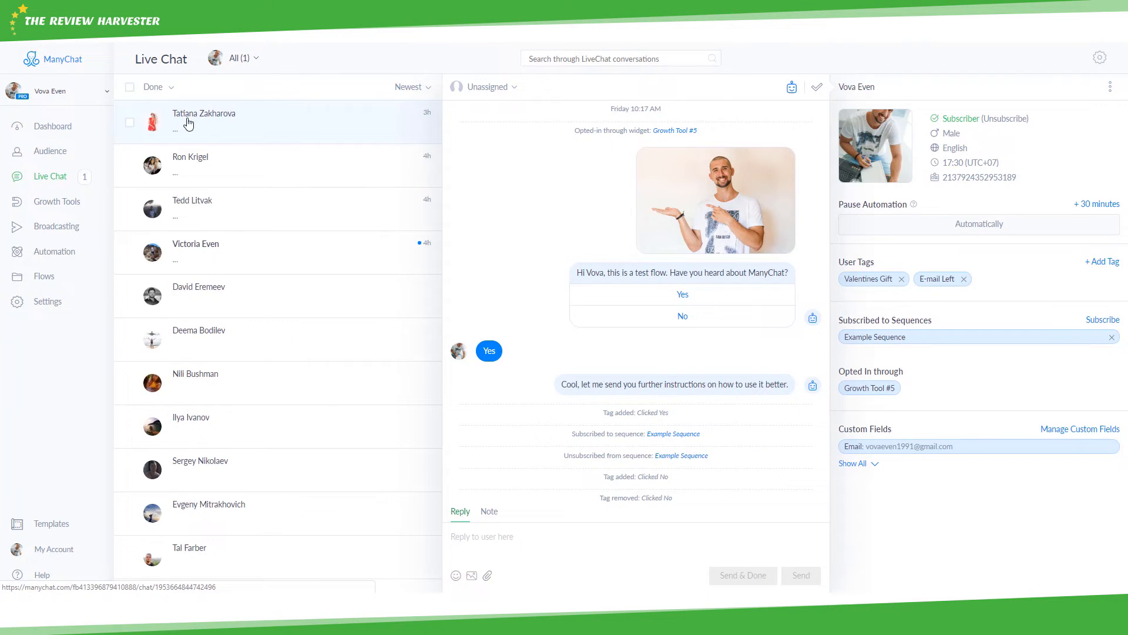
click(420, 87)
click(407, 120)
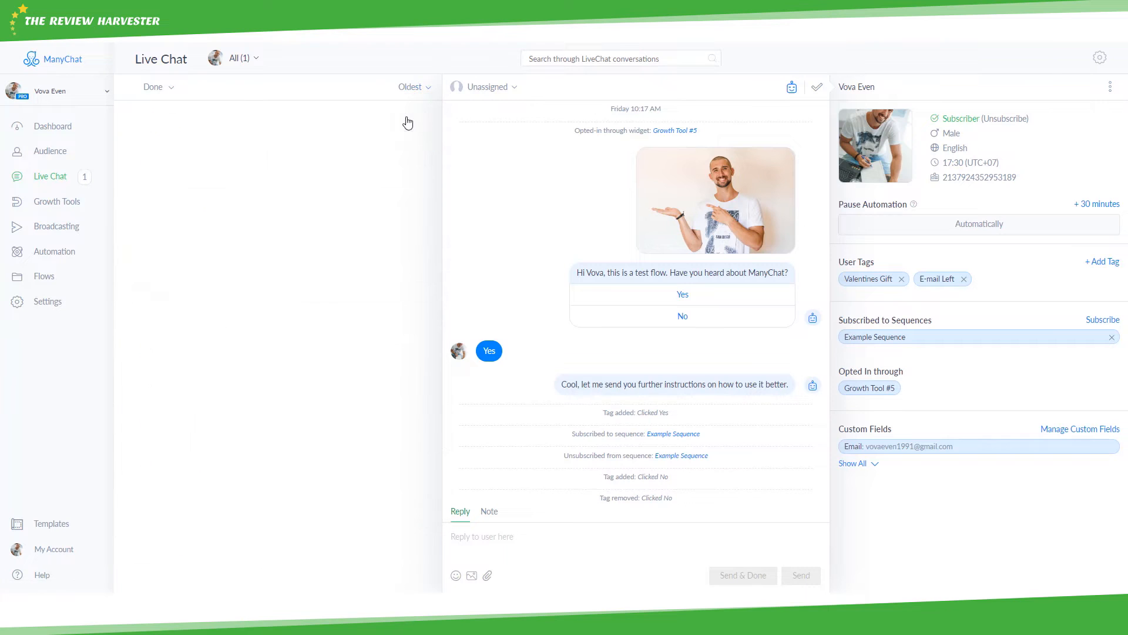
click(418, 87)
click(405, 106)
click(169, 87)
click(171, 113)
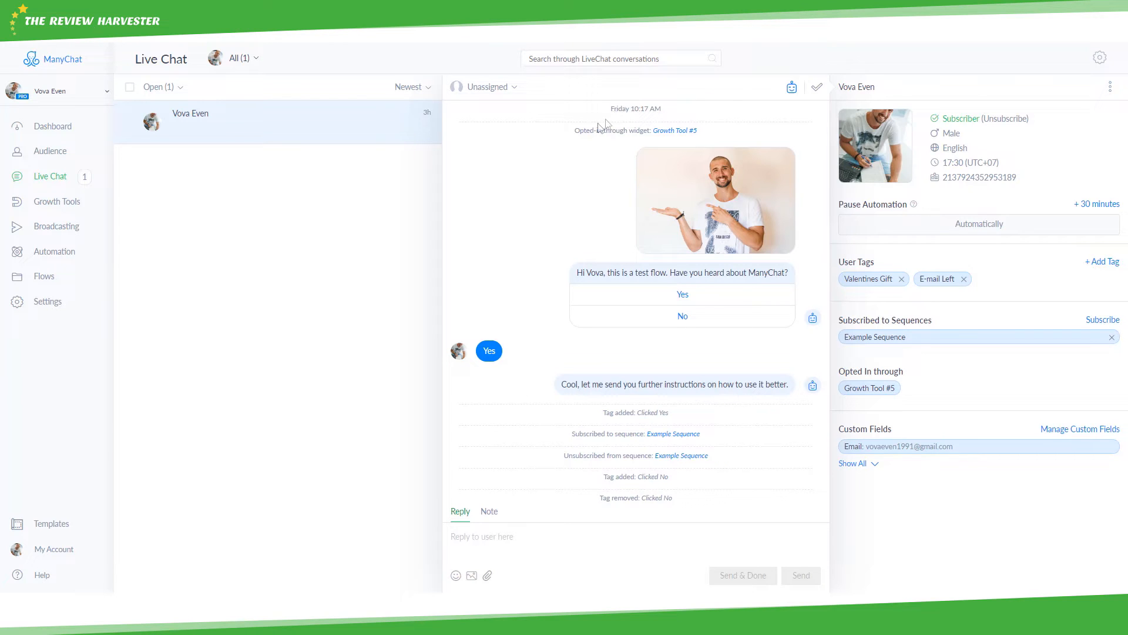
- Pause automation for this contact by 30 minutes, then extend it another 30 minutes
drag(576, 130, 650, 128)
click(620, 144)
scroll(504, 282, down, 1)
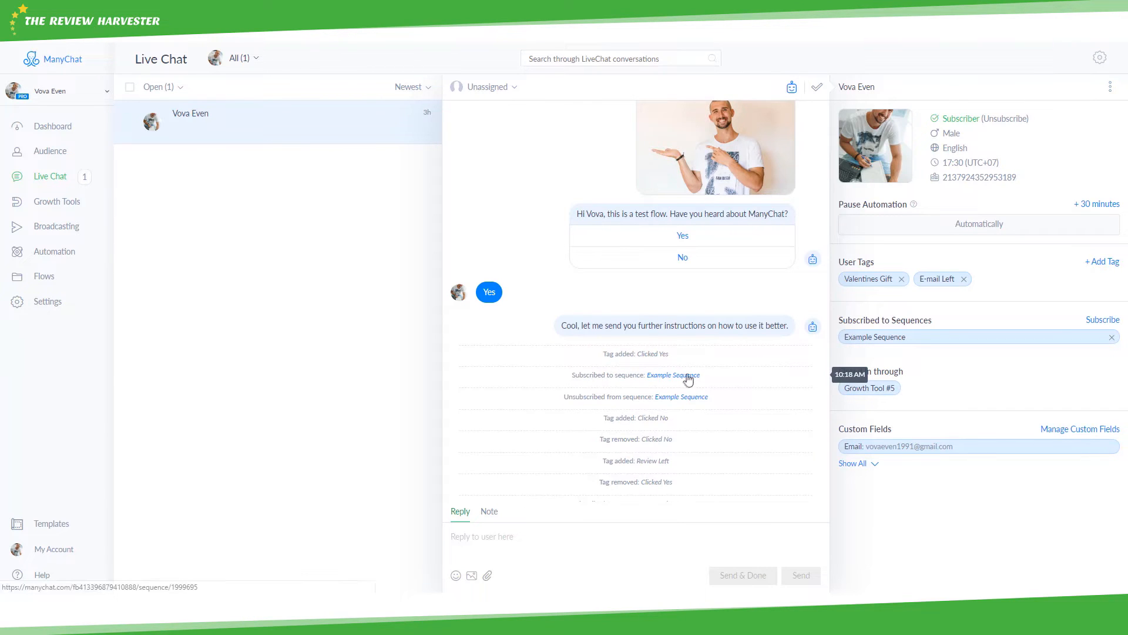
scroll(647, 321, up, 1)
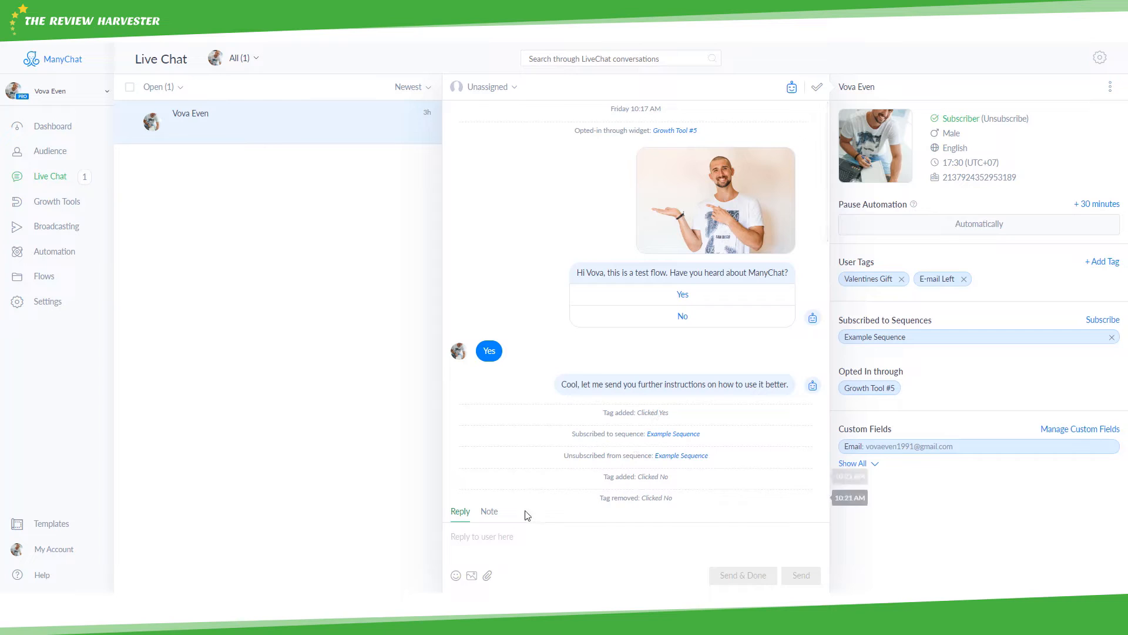
click(1091, 205)
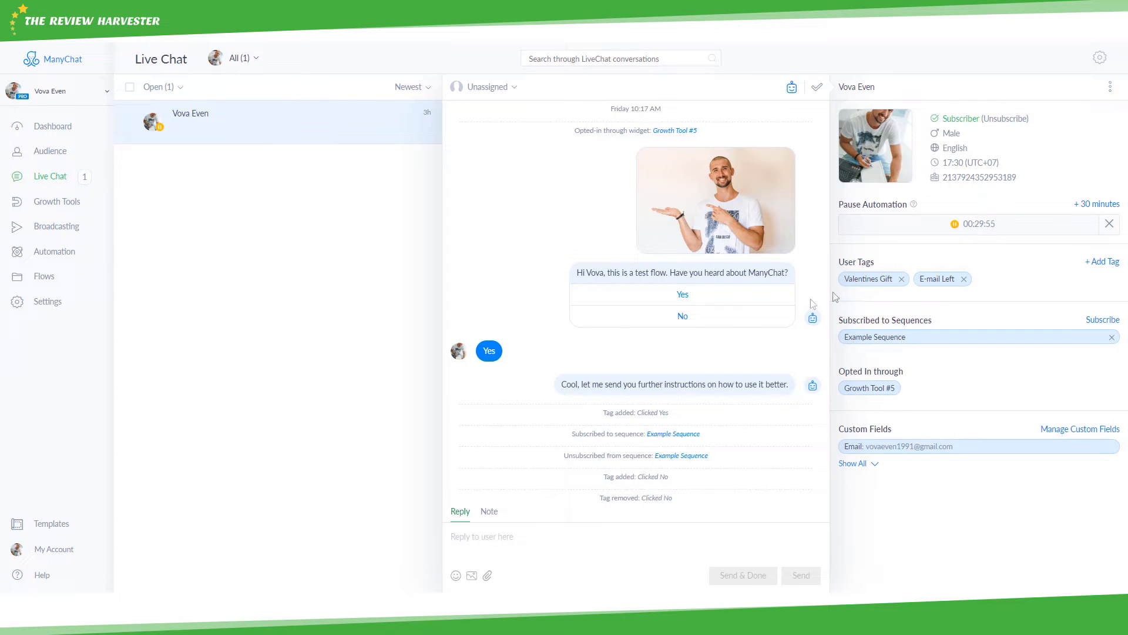
click(1077, 207)
- Switch between the Note and Reply modes, then go to Growth Tools
click(489, 517)
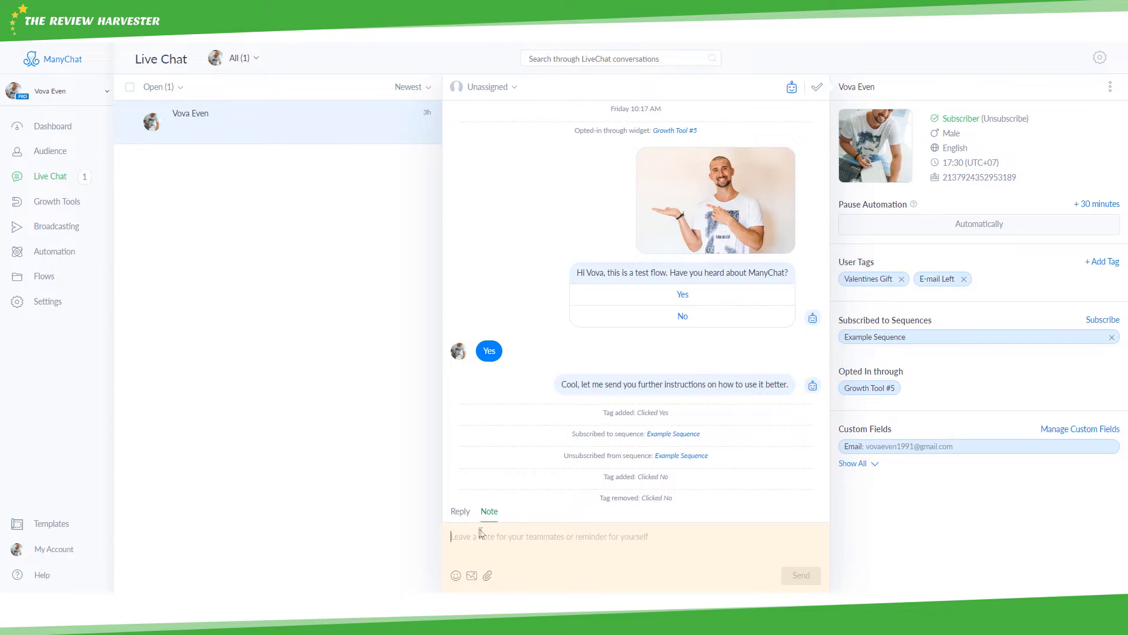
click(465, 513)
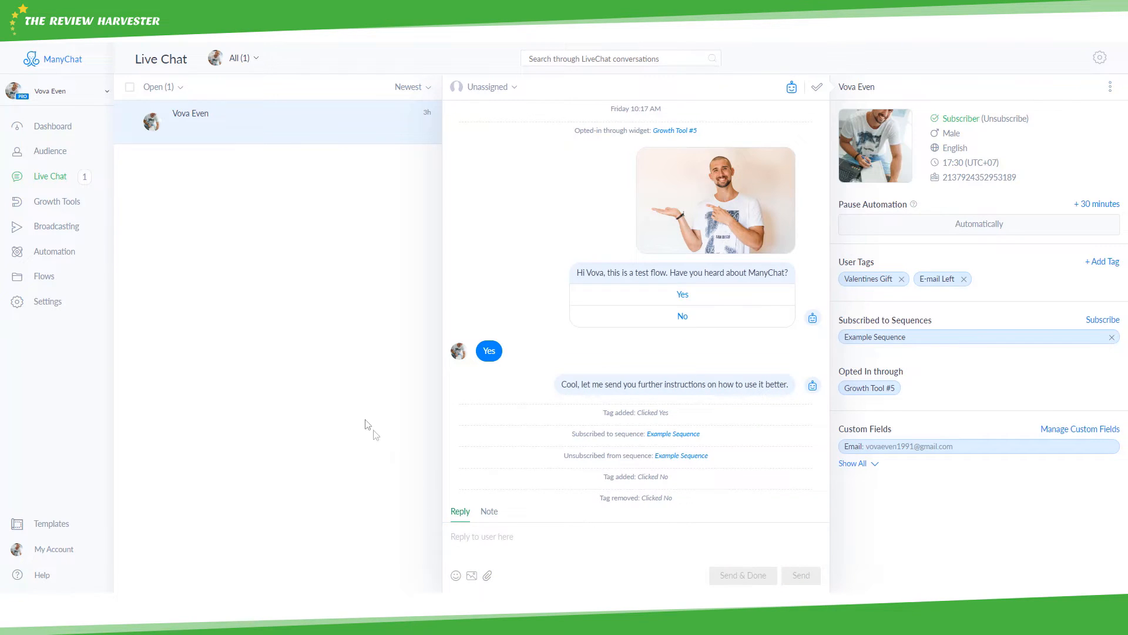
click(76, 207)
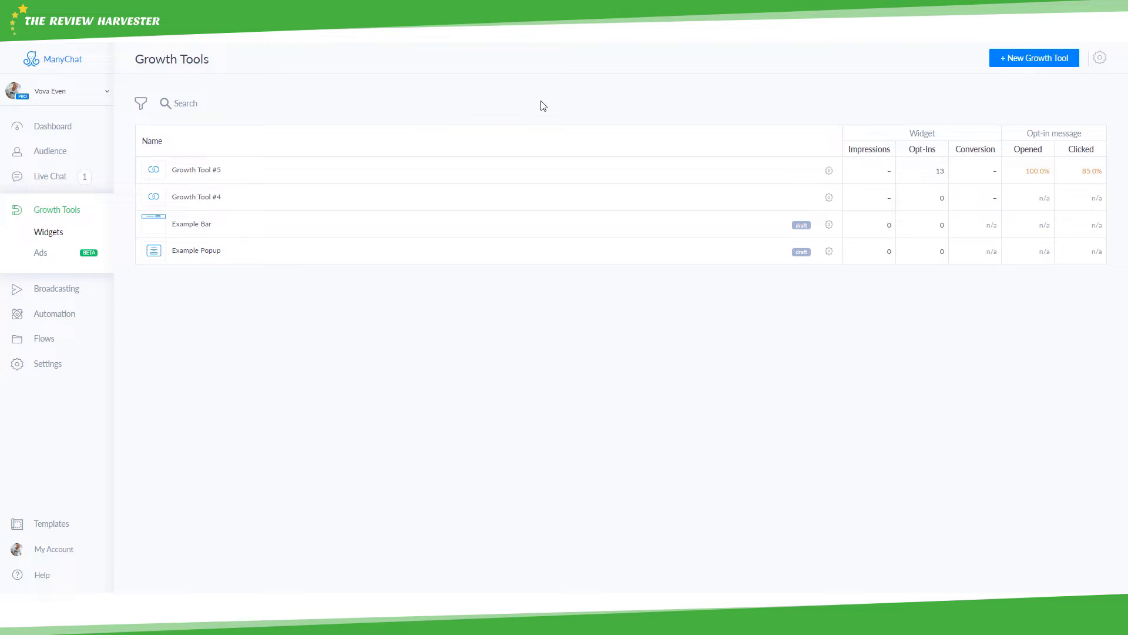
- Start a new growth tool, try Bar and Button, and create a Messenger Ref URL widget
click(1028, 66)
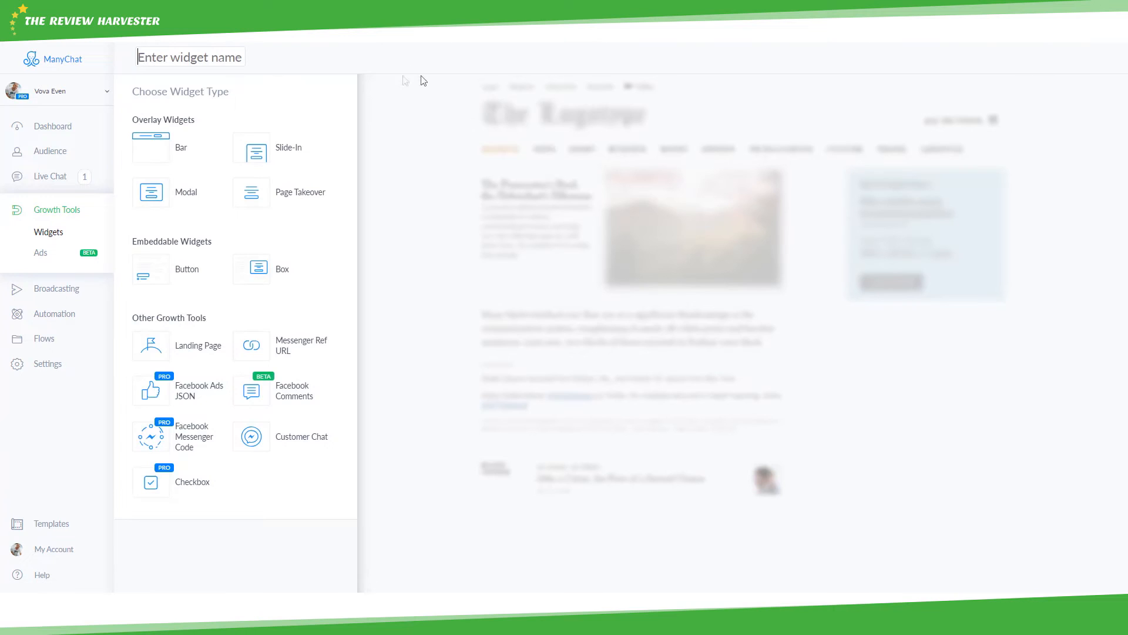
click(155, 154)
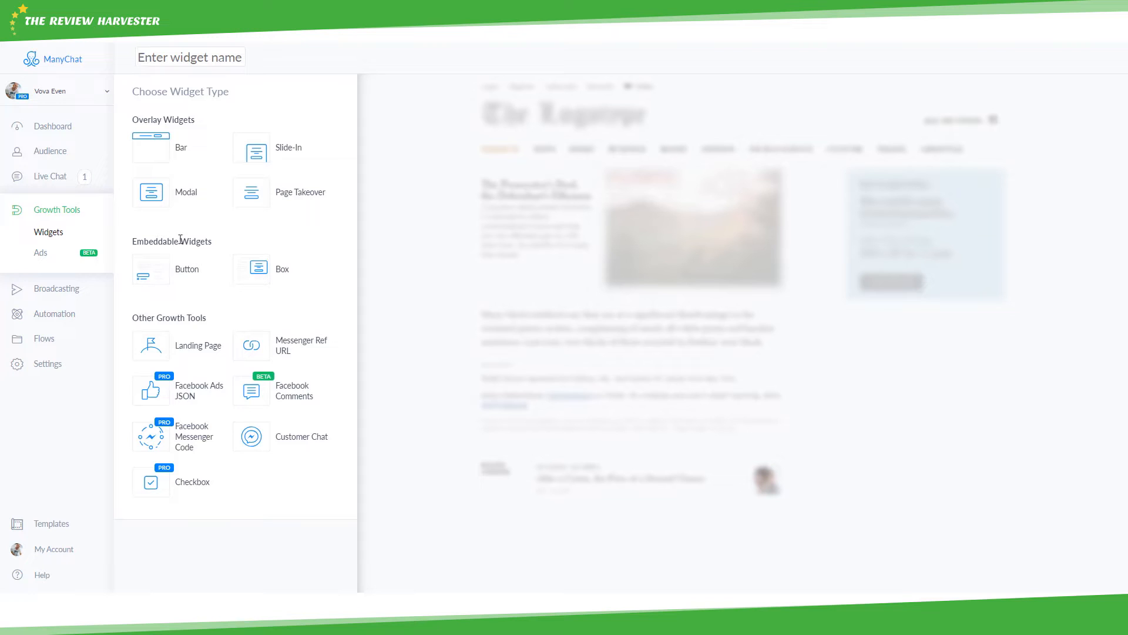
click(197, 276)
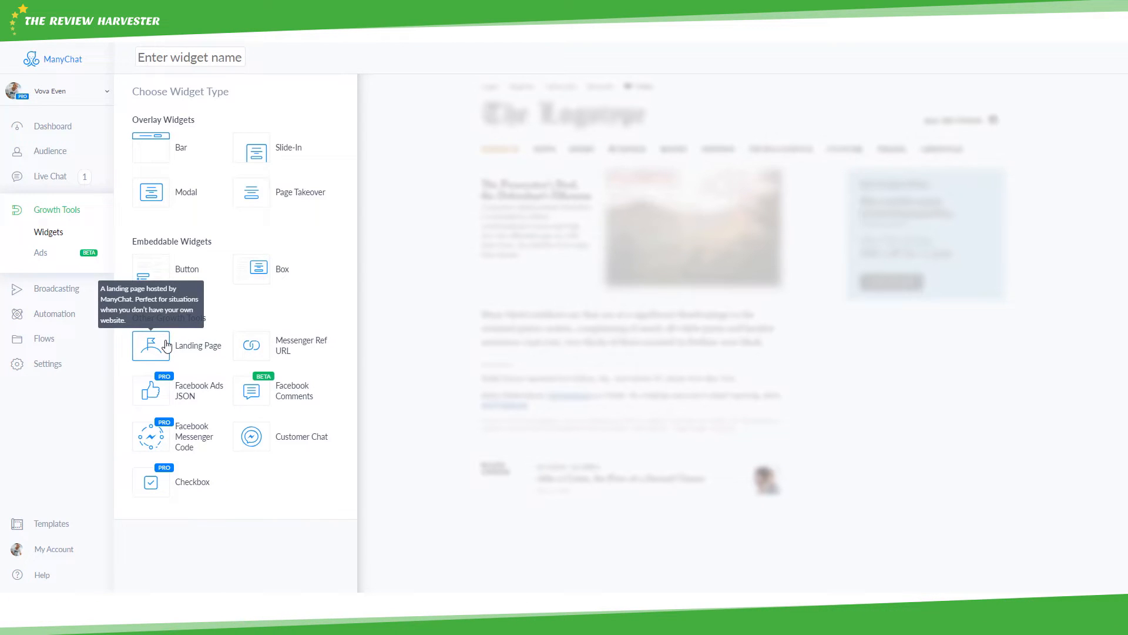
click(259, 351)
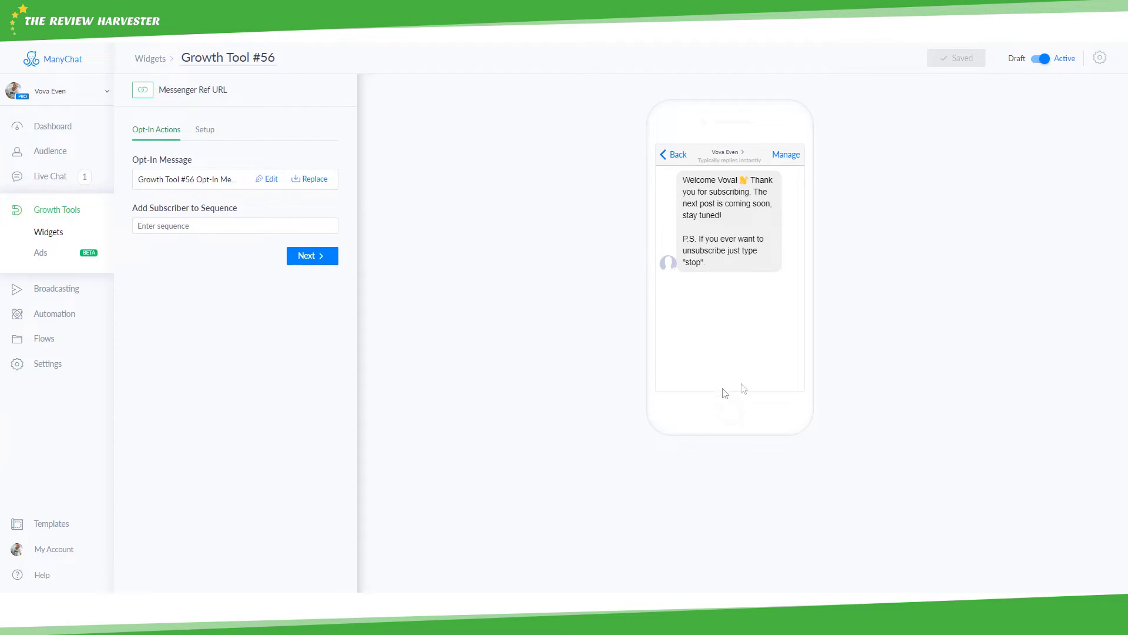
- Replace the opt-in message with Test Flow from Test Folder
click(314, 179)
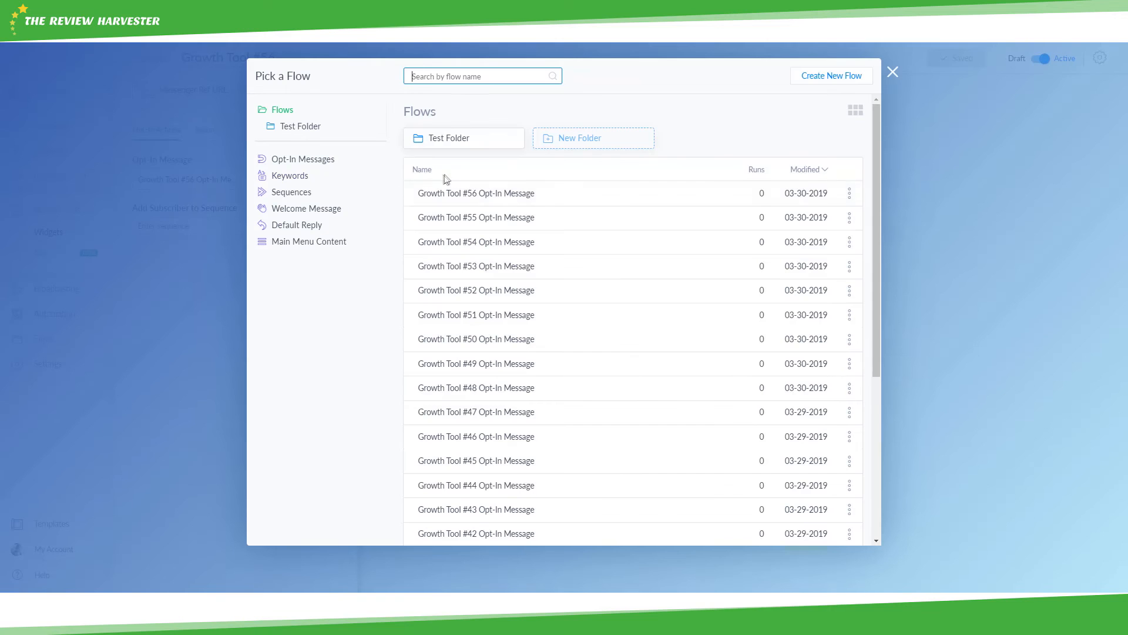
click(472, 144)
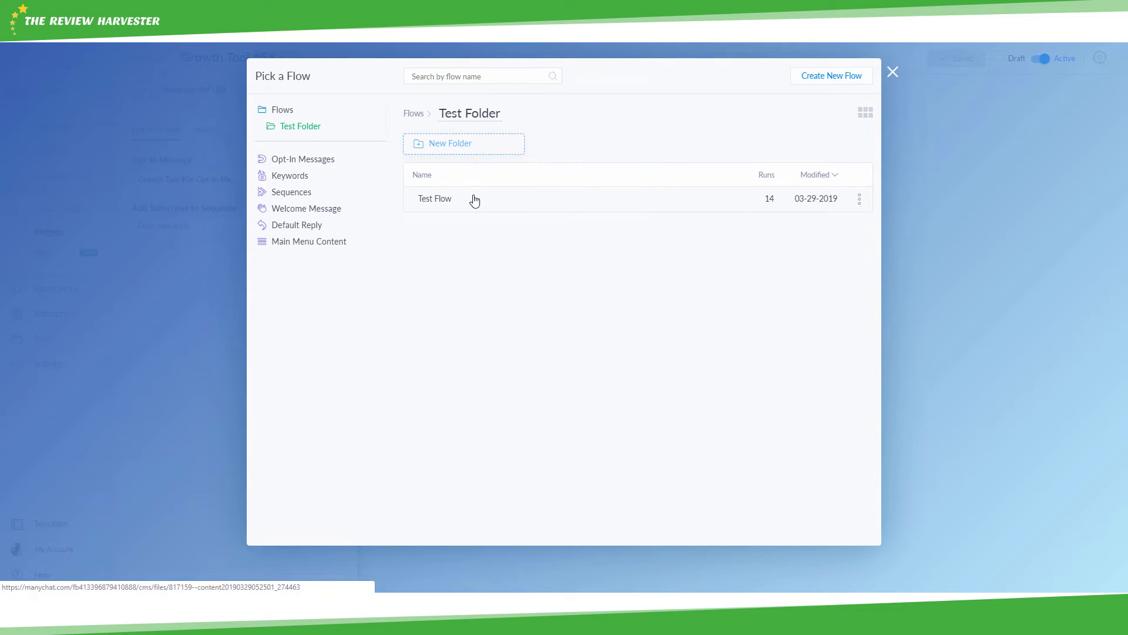
click(474, 199)
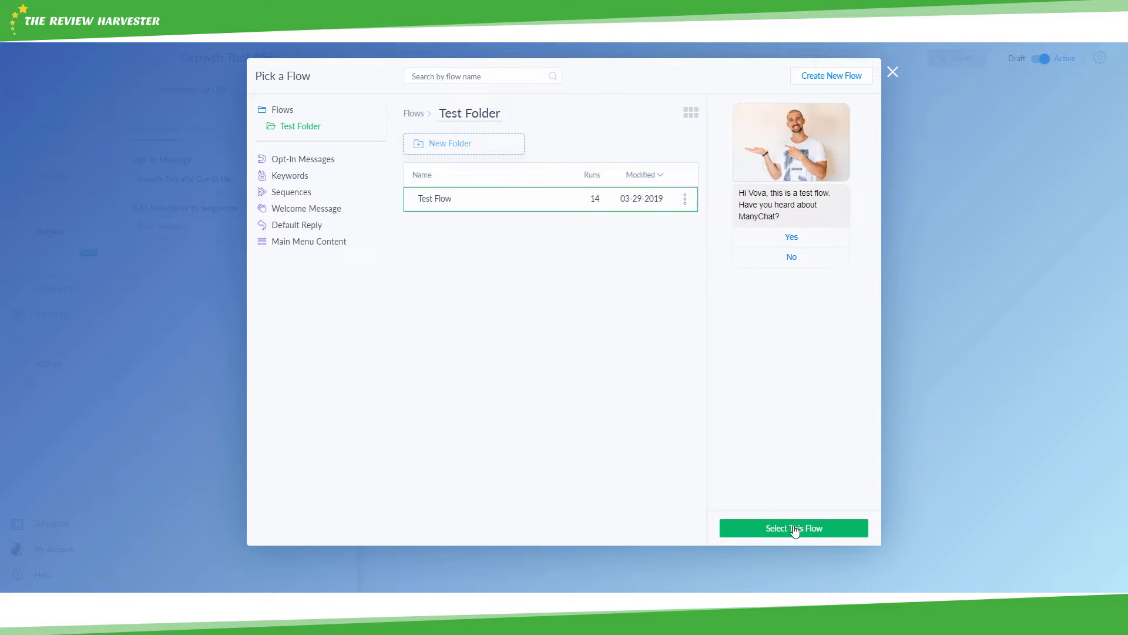
click(795, 530)
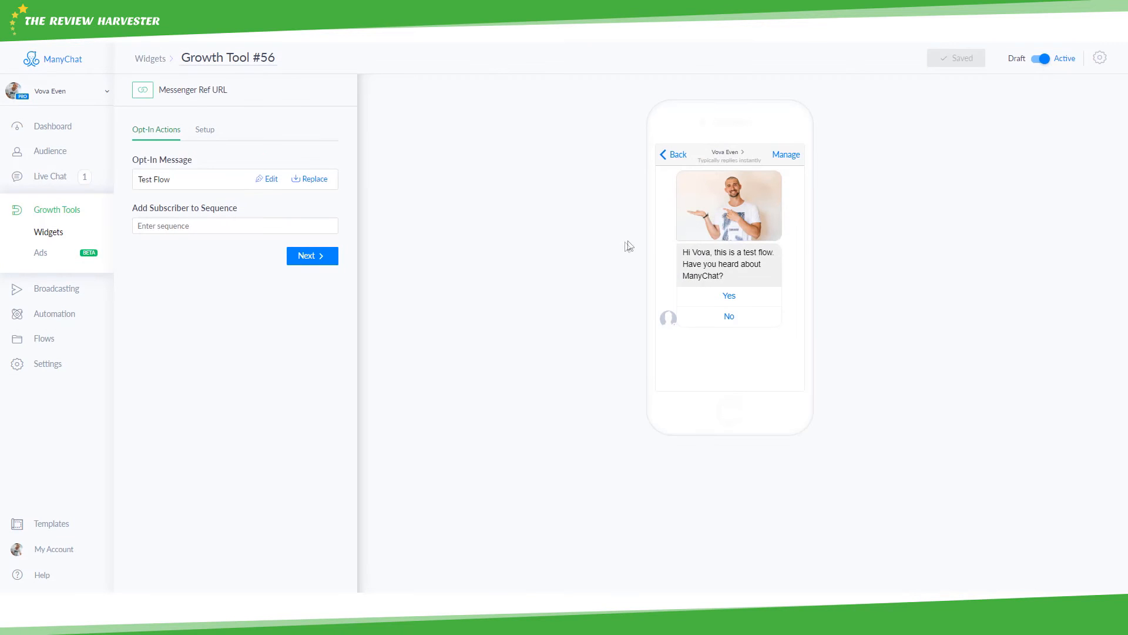
- View the ref URL setup for the new widget, then return to the Growth Tools widget list
click(308, 258)
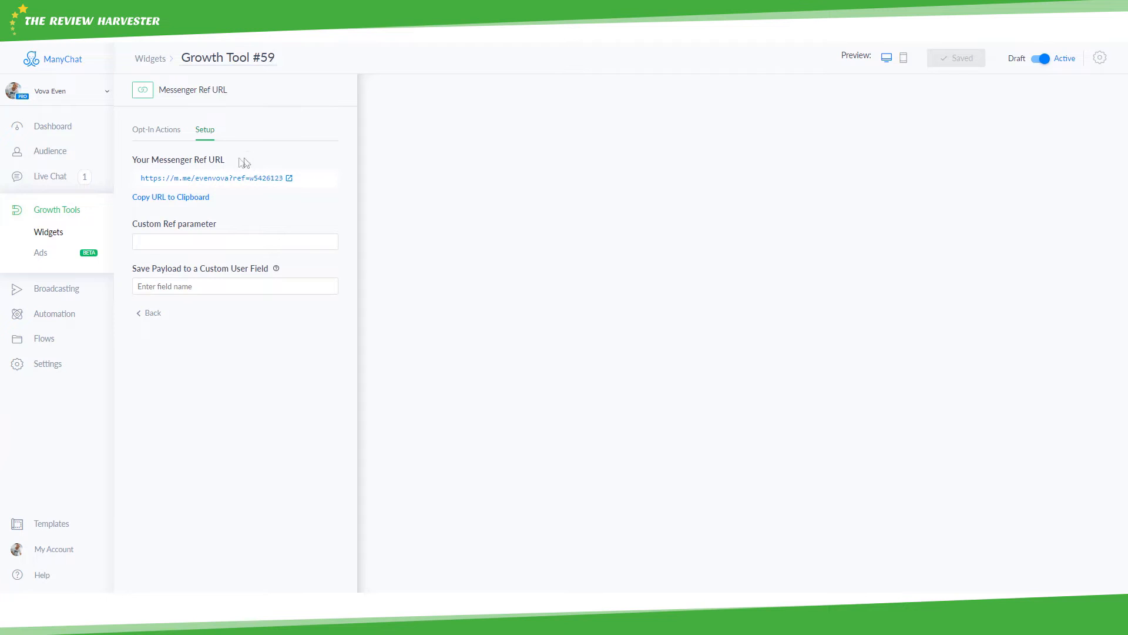
click(155, 63)
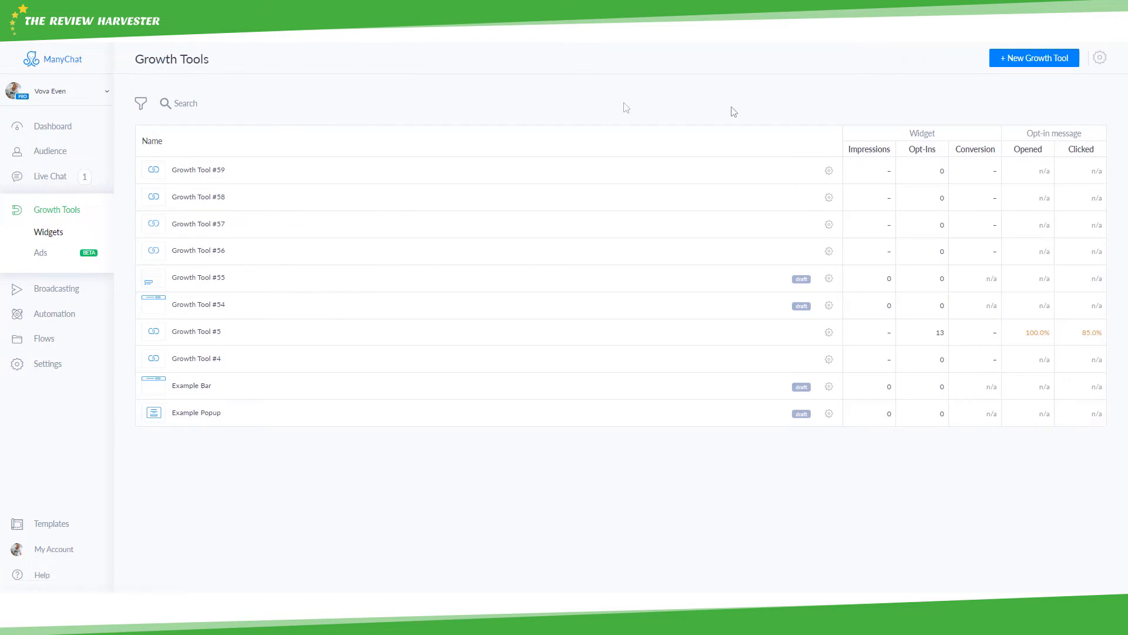
- Browse the available growth tool widget types, then go back to the Widgets list
click(1018, 62)
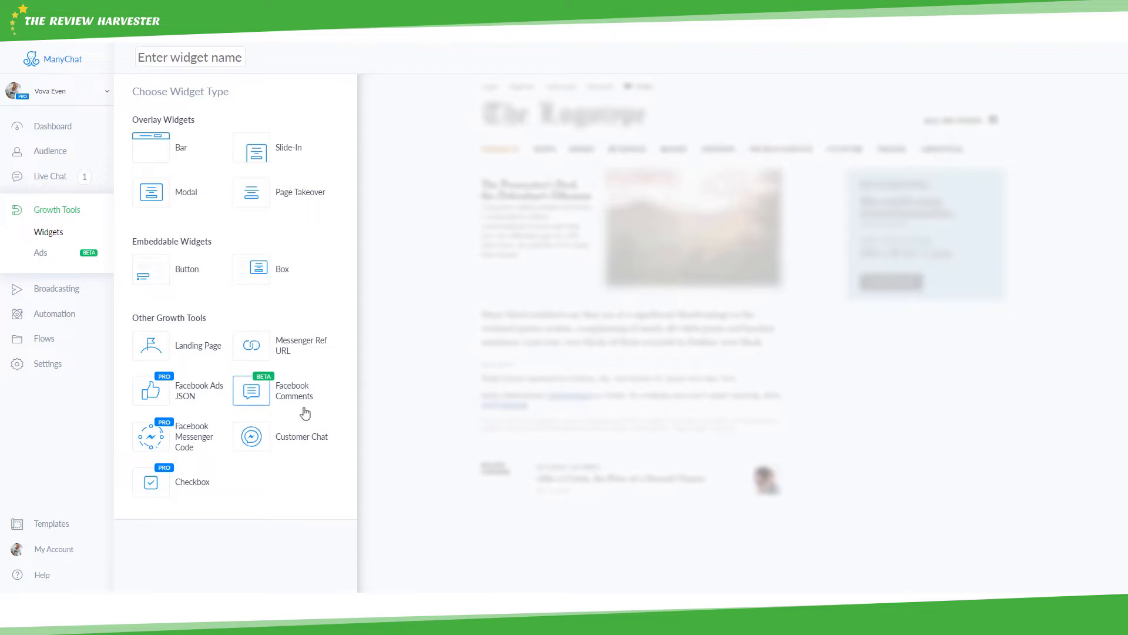
click(52, 235)
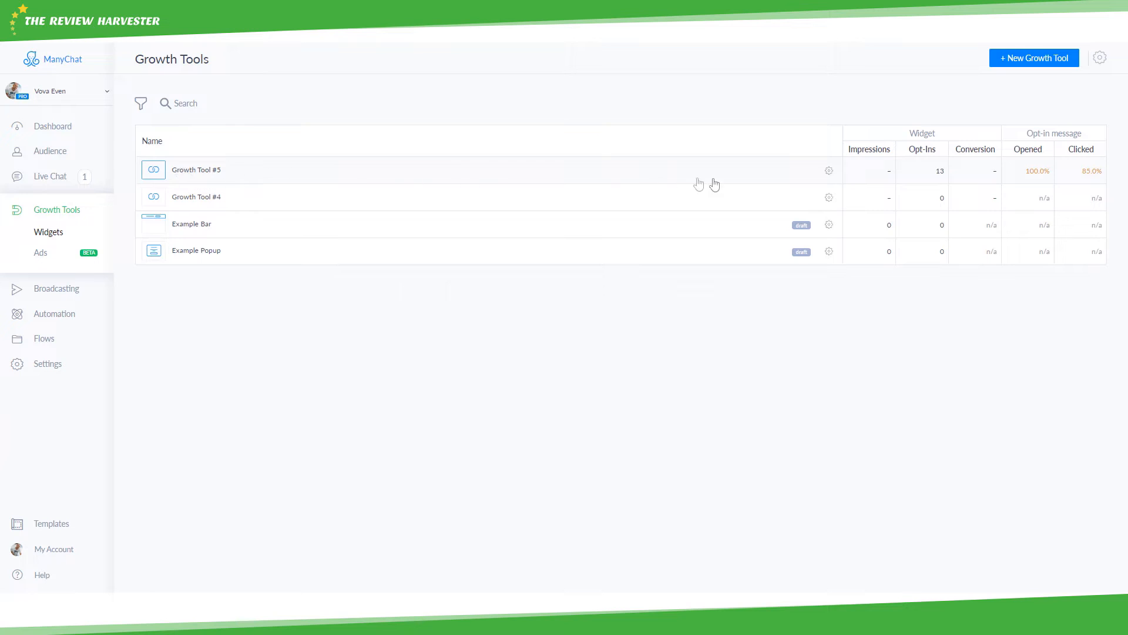
- Unpublish Growth Tool #5, publish it again, and open the Ads growth tools page
mouse_move(914, 146)
click(830, 171)
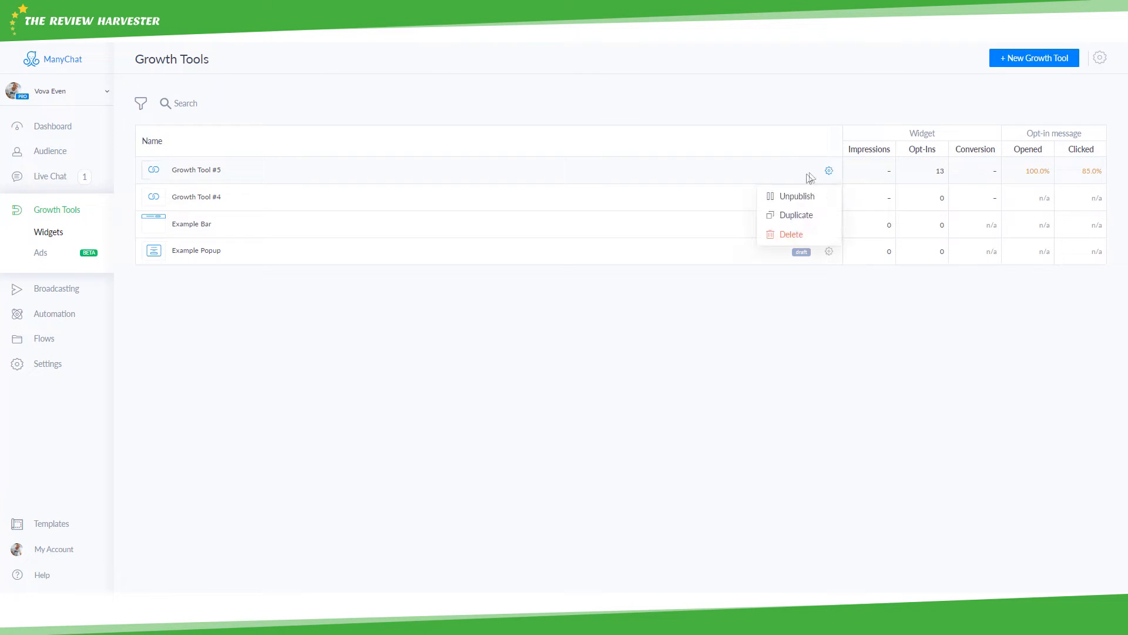
click(795, 197)
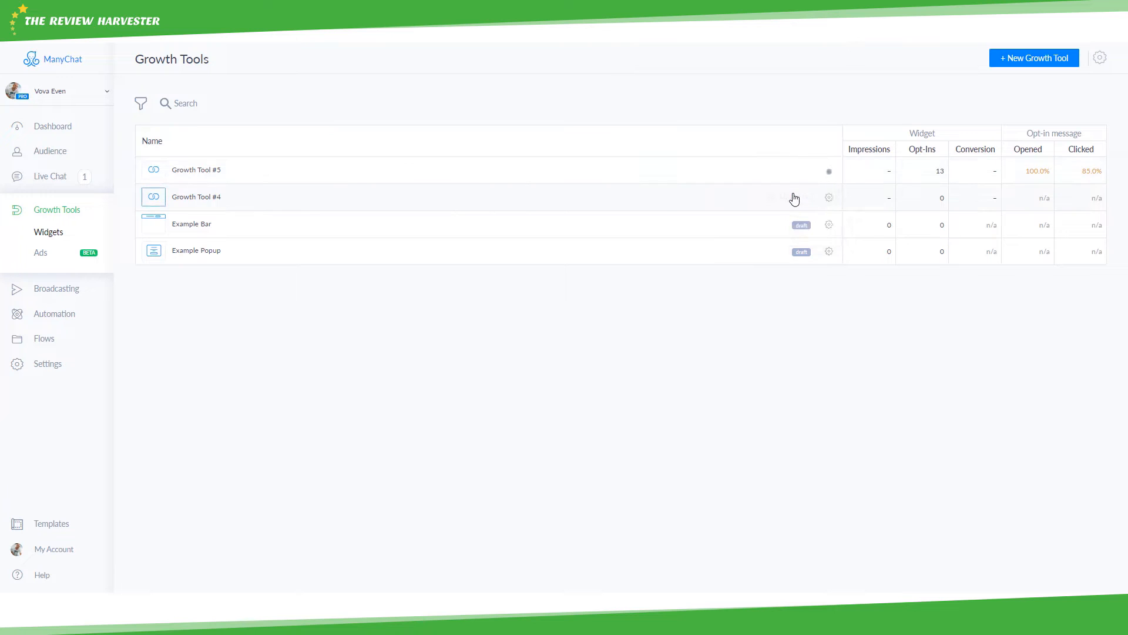
click(830, 173)
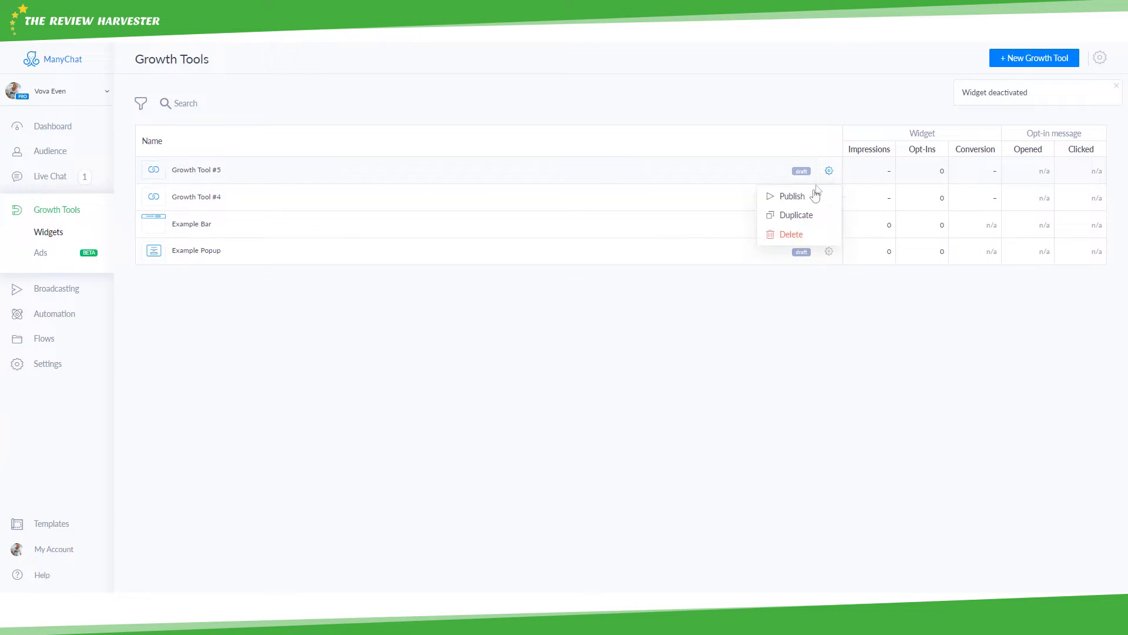
click(809, 194)
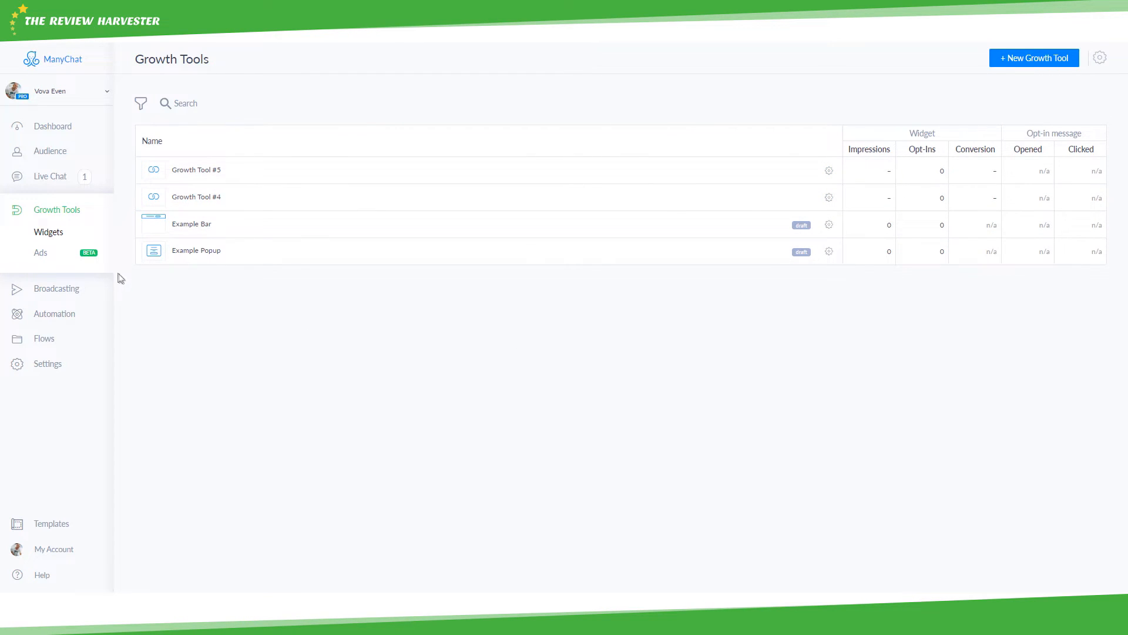
click(41, 254)
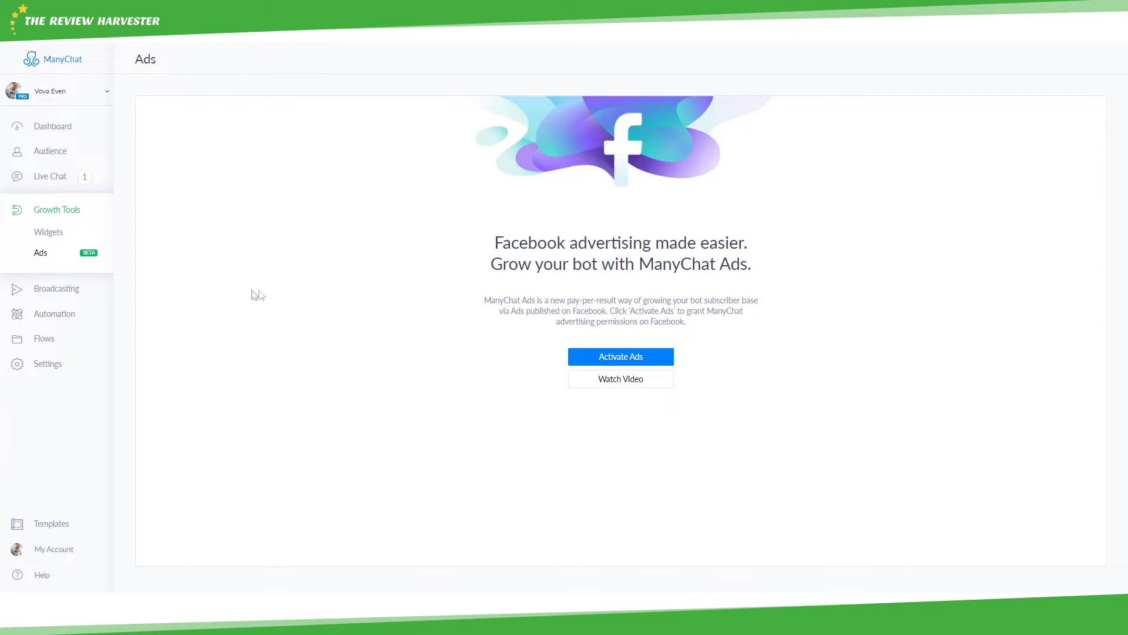
click(46, 290)
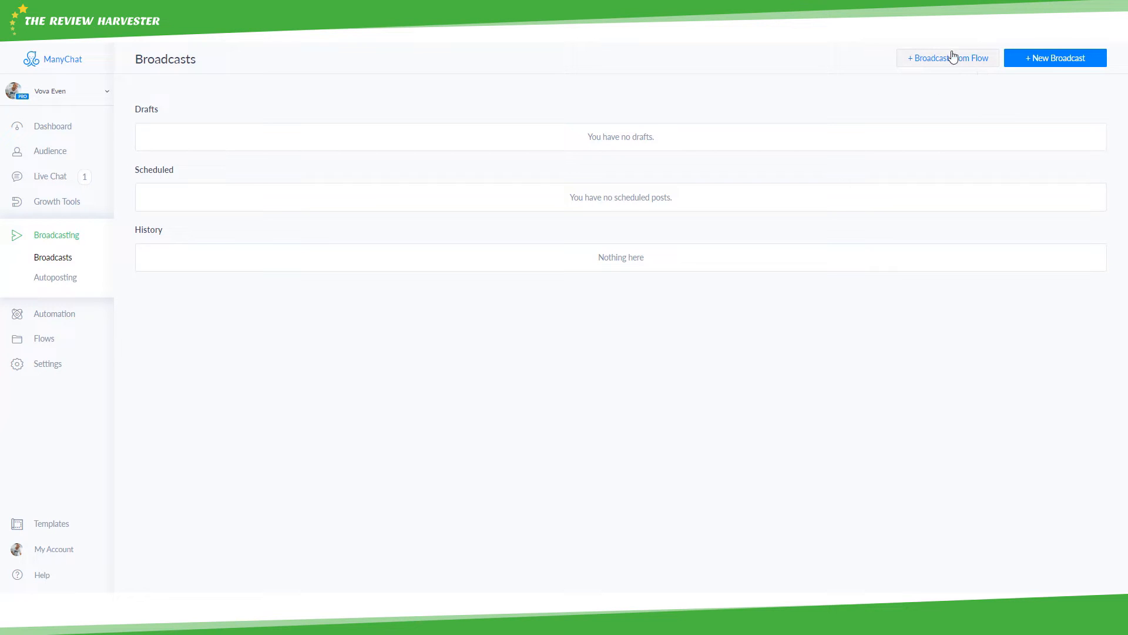
- Create a new broadcast whose post reads 'Here's your free ebook, click on the button to get it.'
click(1042, 62)
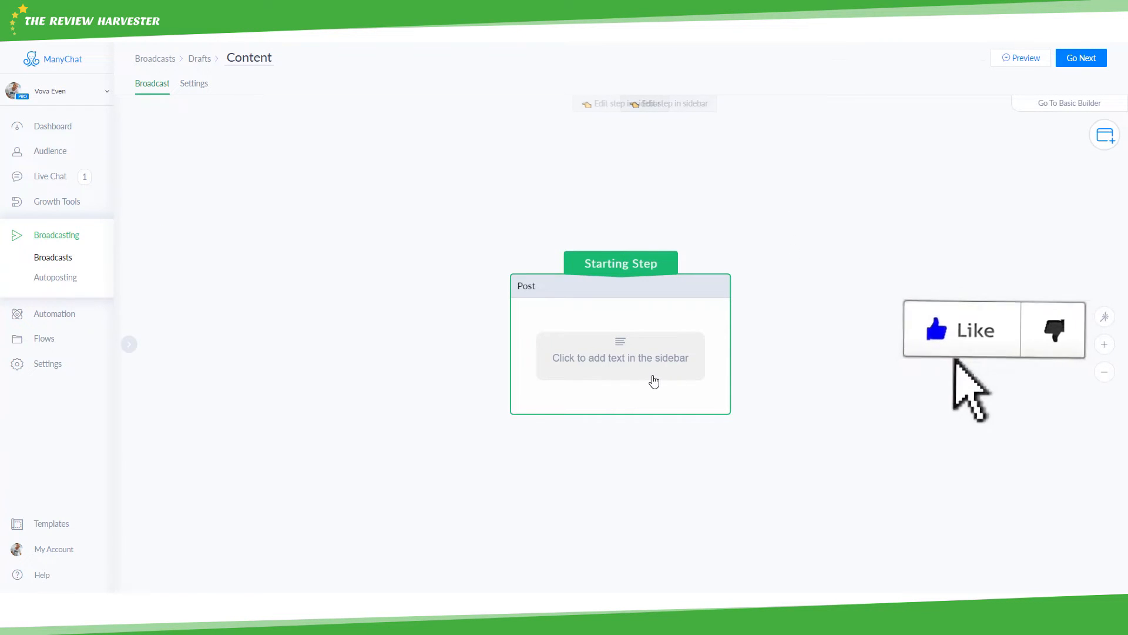
click(650, 379)
click(188, 154)
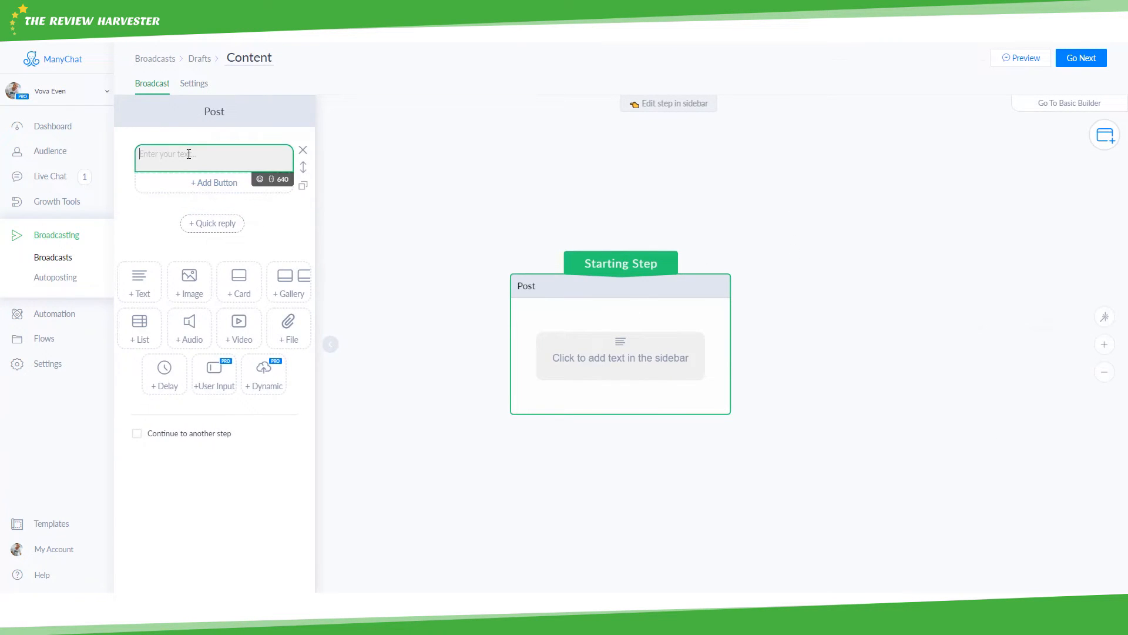
text(Here's yoi)
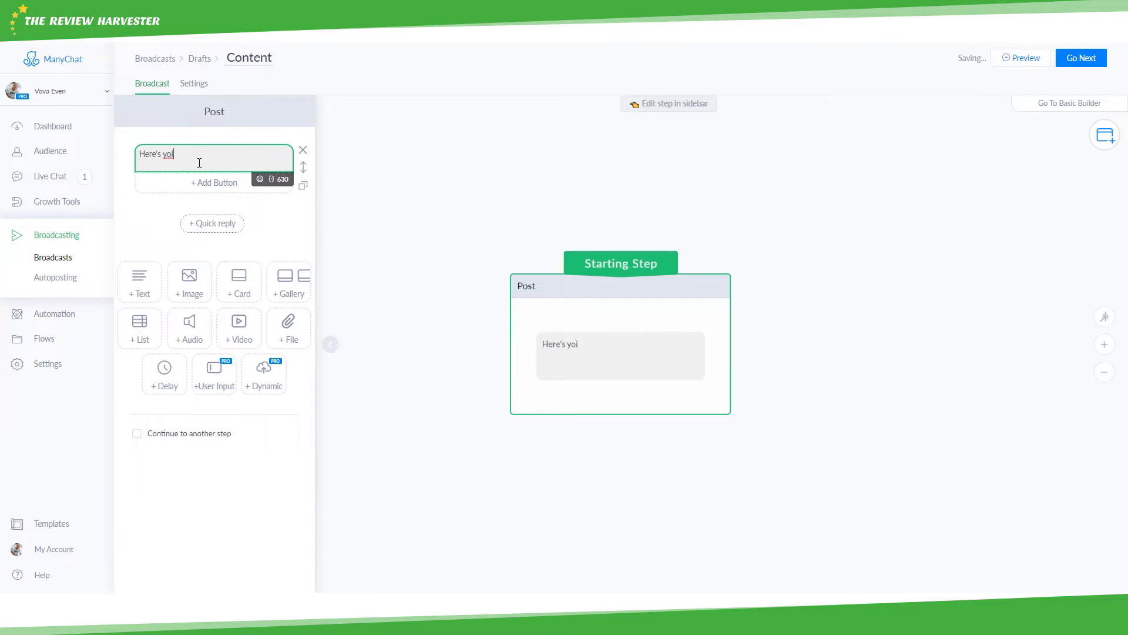
key(BackSpace)
text(ur free ebook, click on the button)
key(BackSpace)
key(BackSpace)
text(ton to get it.)
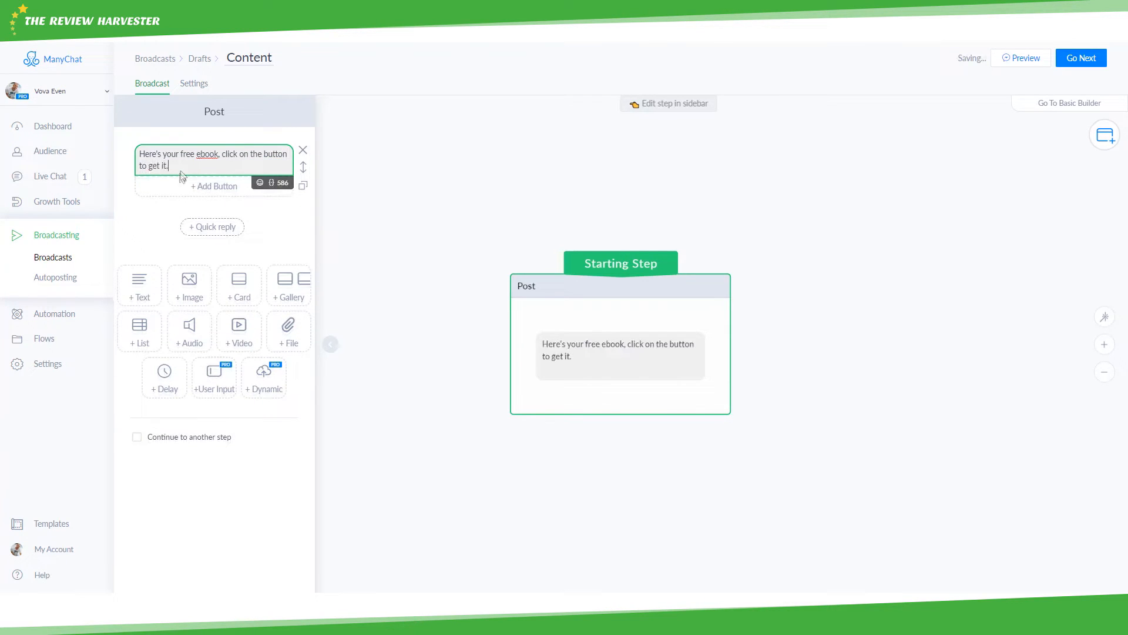
click(207, 188)
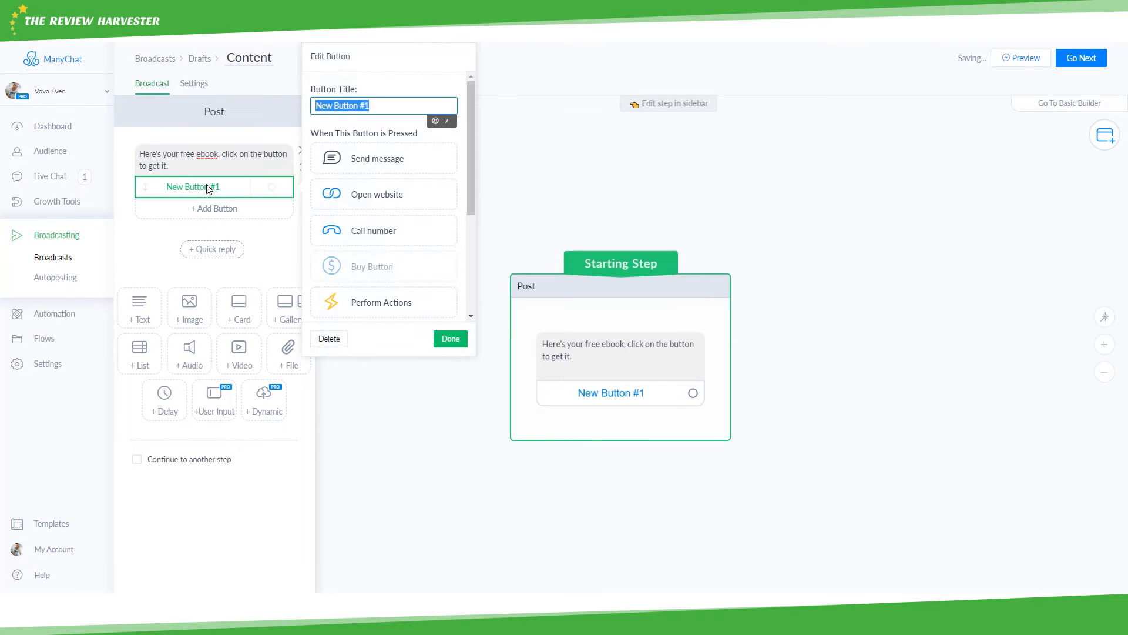
click(396, 209)
click(395, 209)
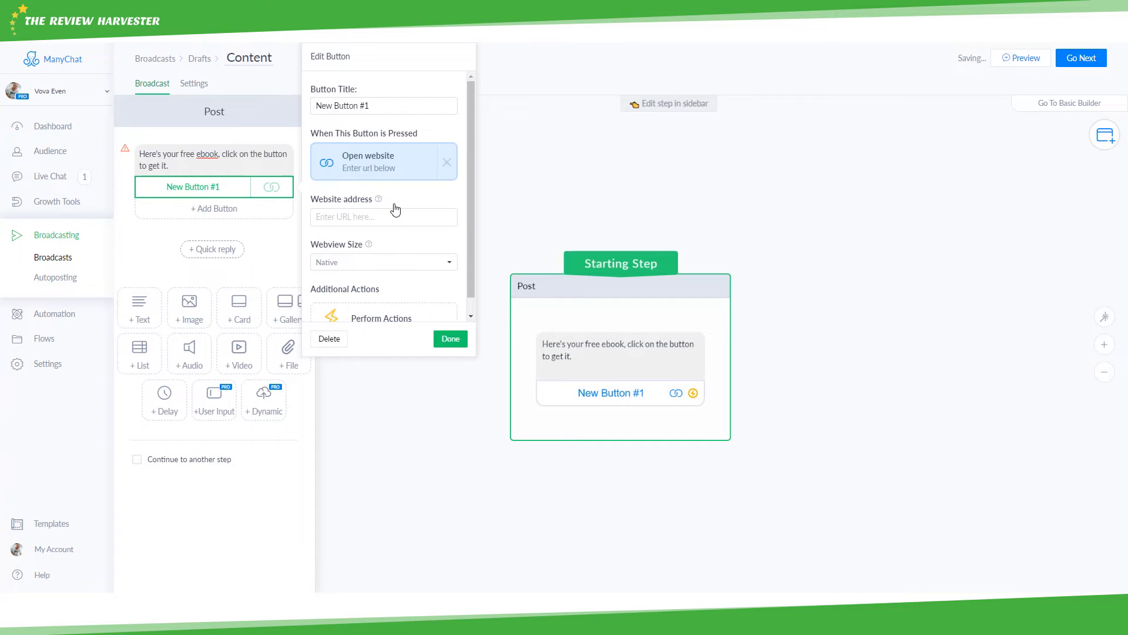
click(388, 216)
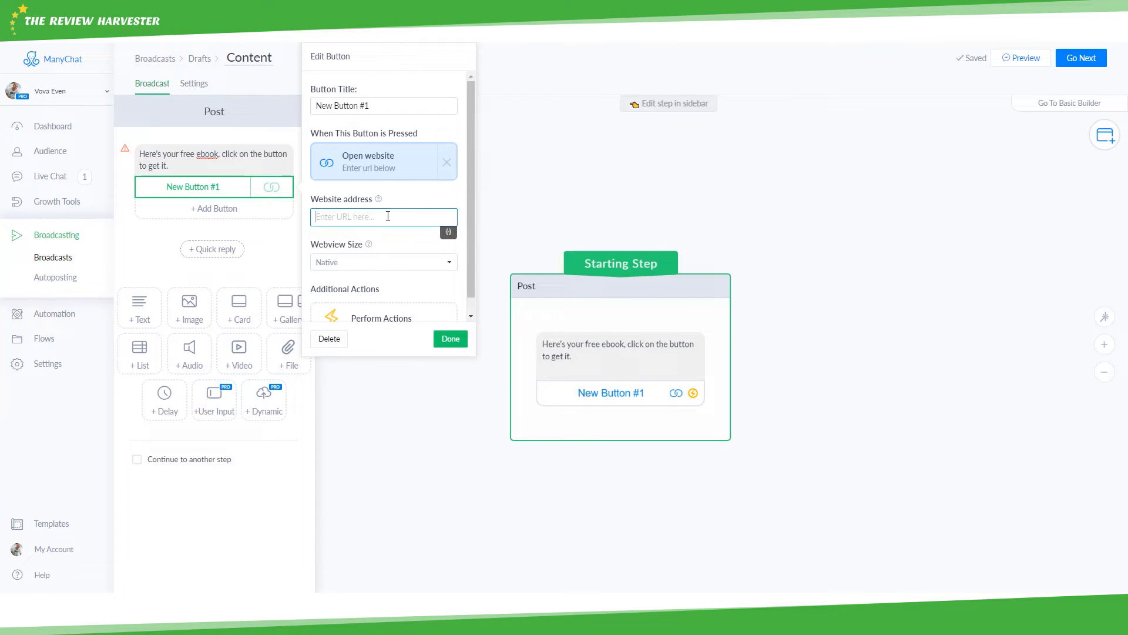
text(www.ebook.com/free)
- Title the button 'Free Book 🔥' and continue to the broadcast settings
triple_click(388, 108)
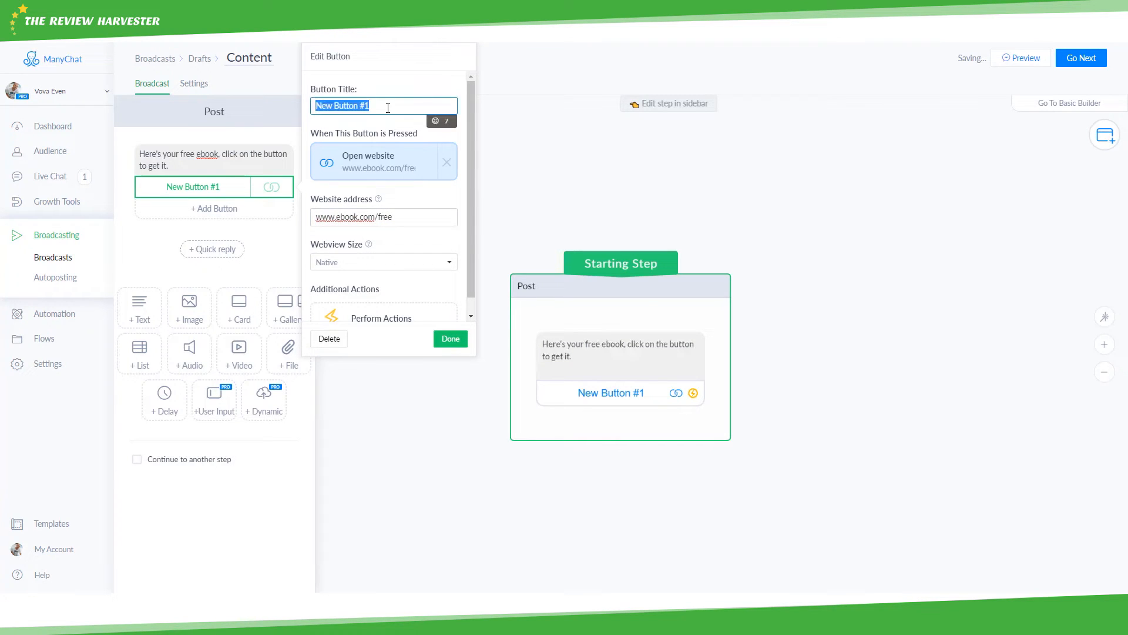
text(Free Book)
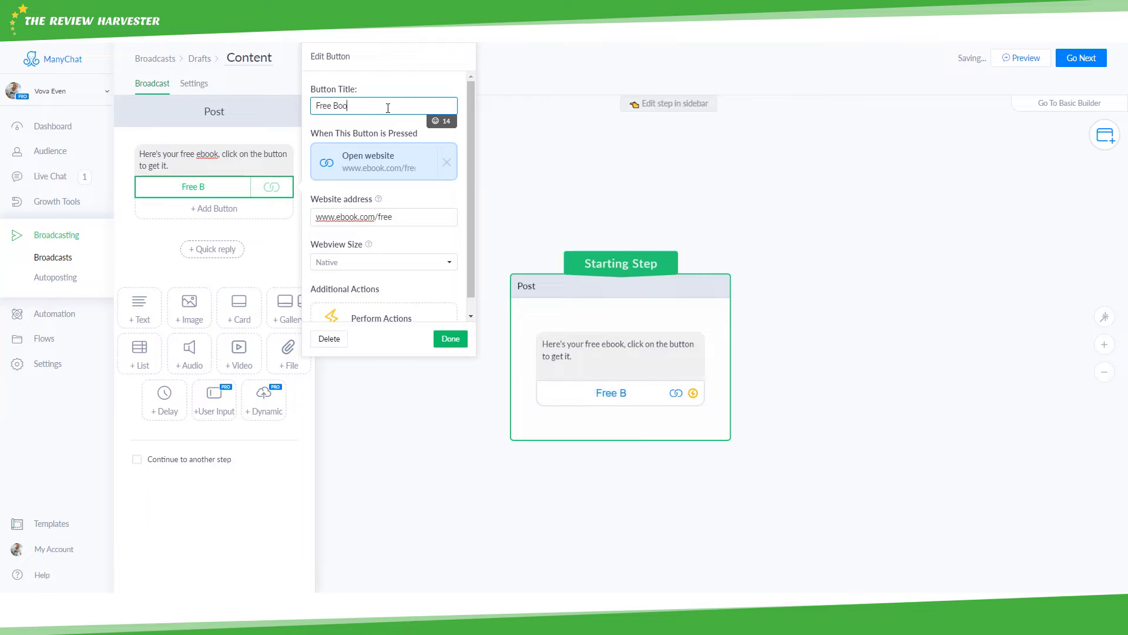
click(433, 120)
click(315, 171)
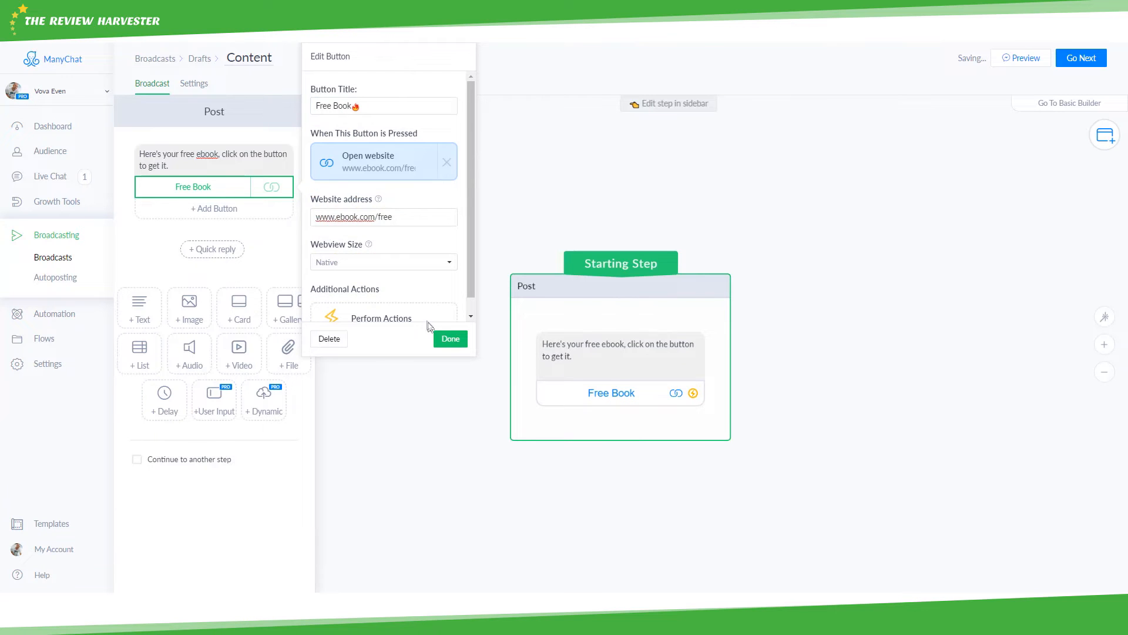
click(450, 338)
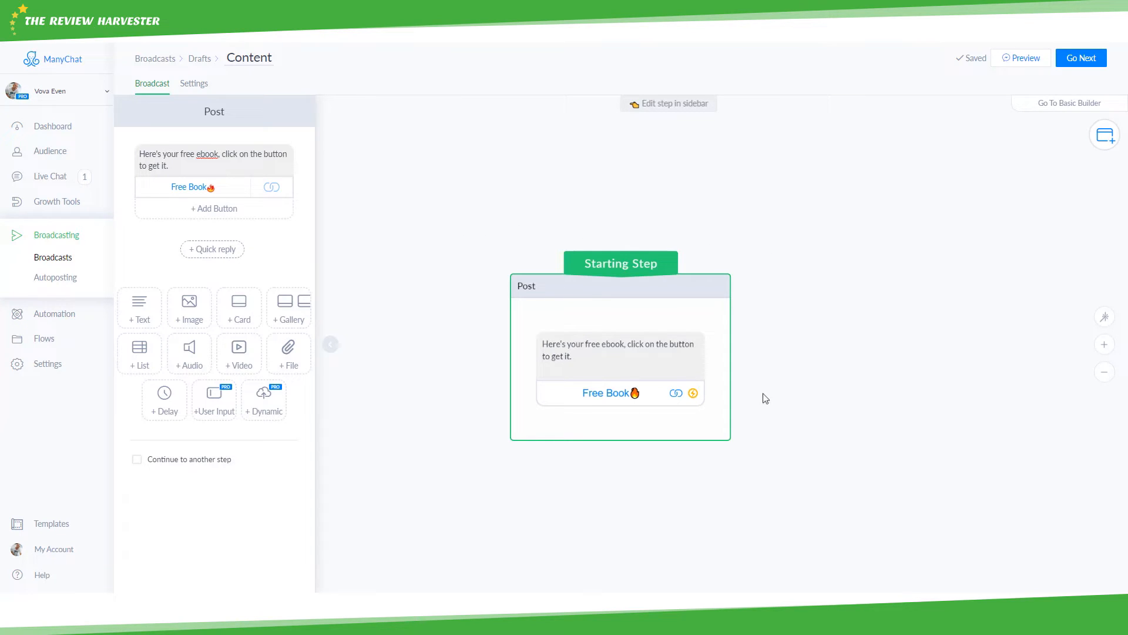
click(1081, 58)
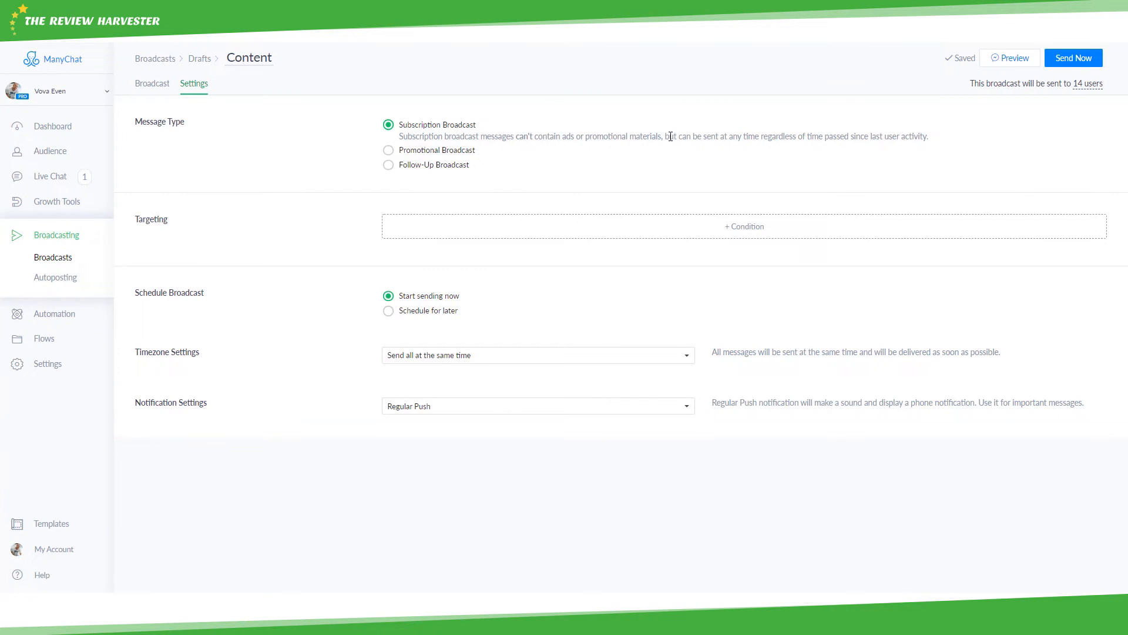
- Compare Subscription, Promotional and Follow-Up message types, leaving Follow-Up Broadcast selected for 14 users
click(387, 151)
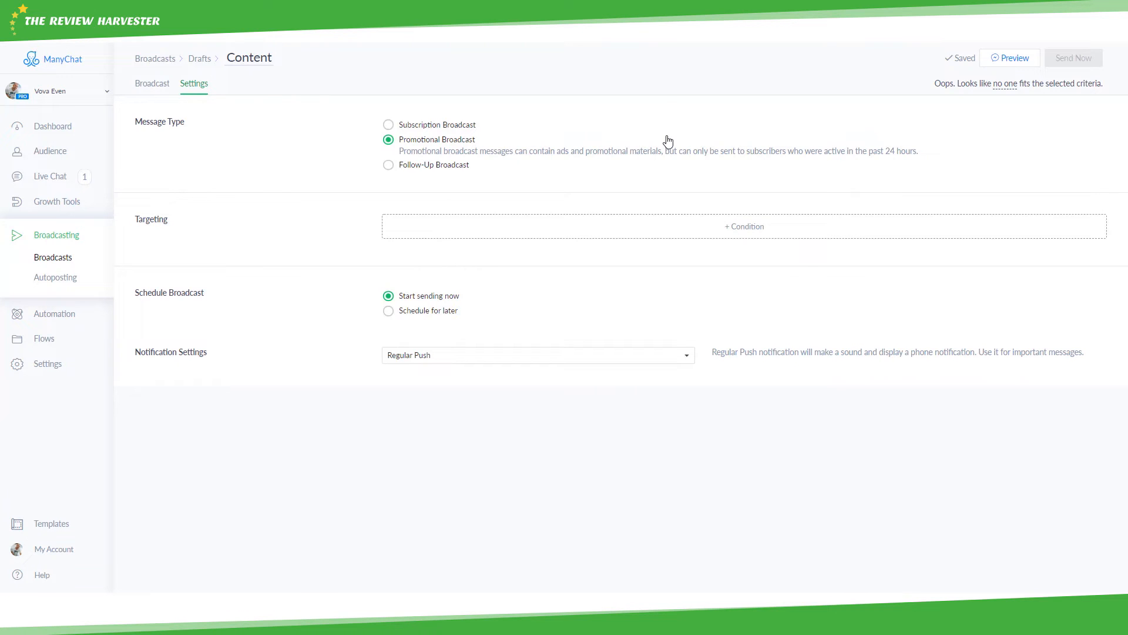
click(414, 126)
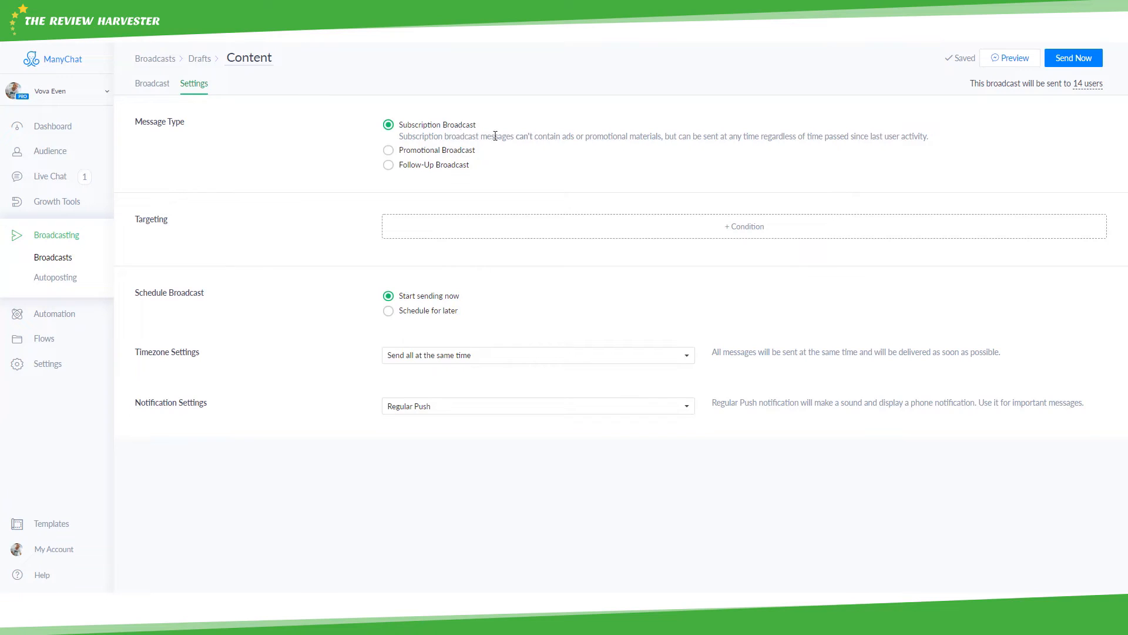
click(418, 151)
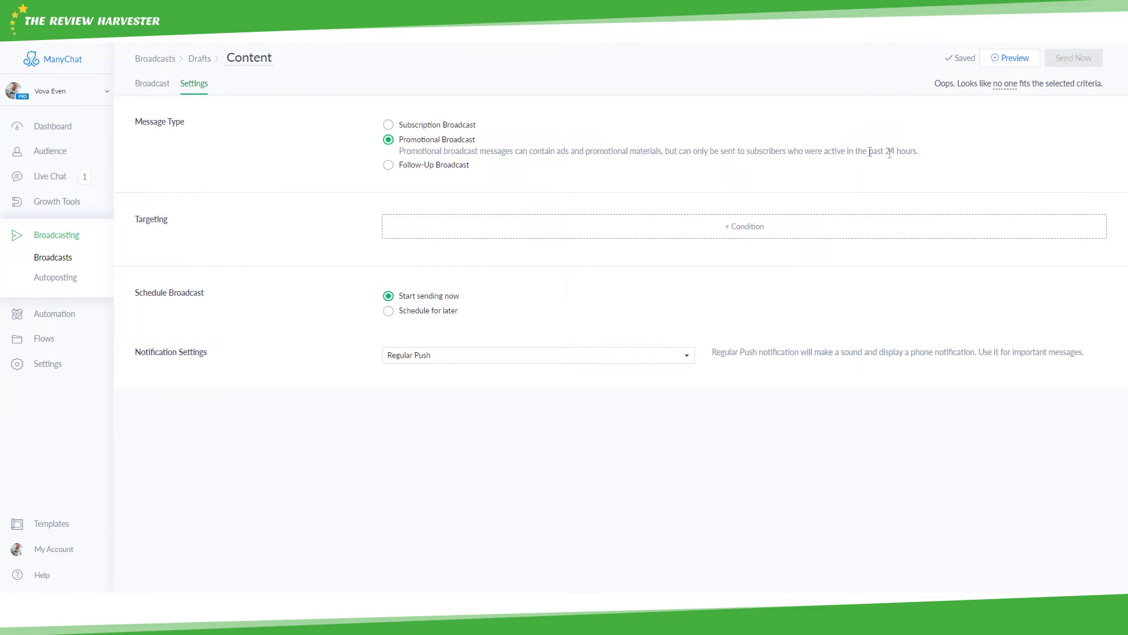
click(389, 165)
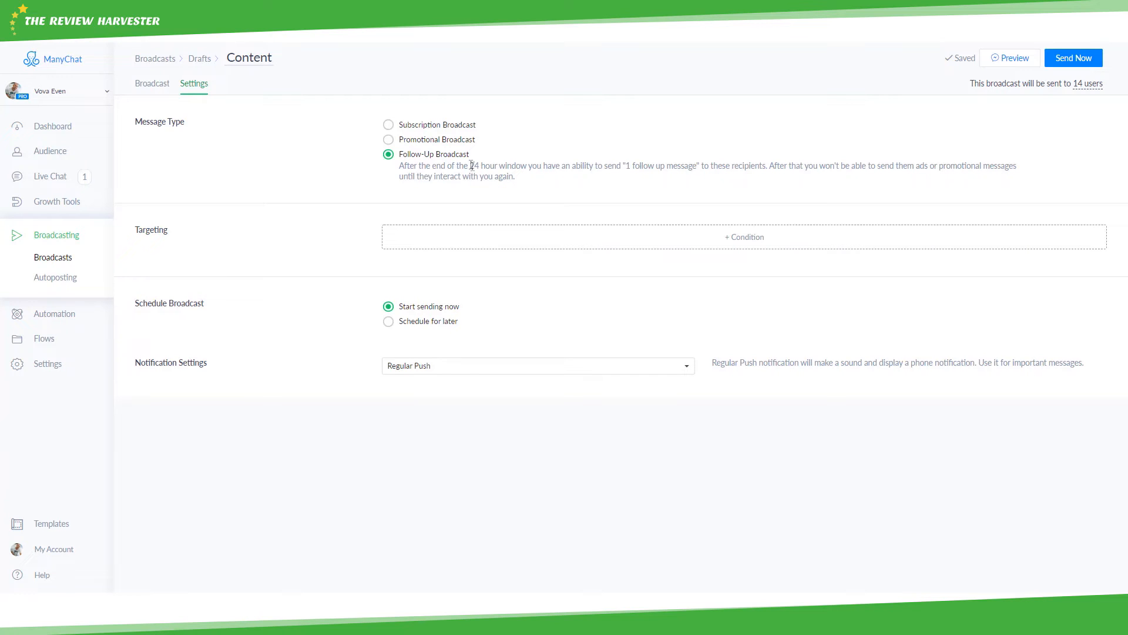
click(436, 139)
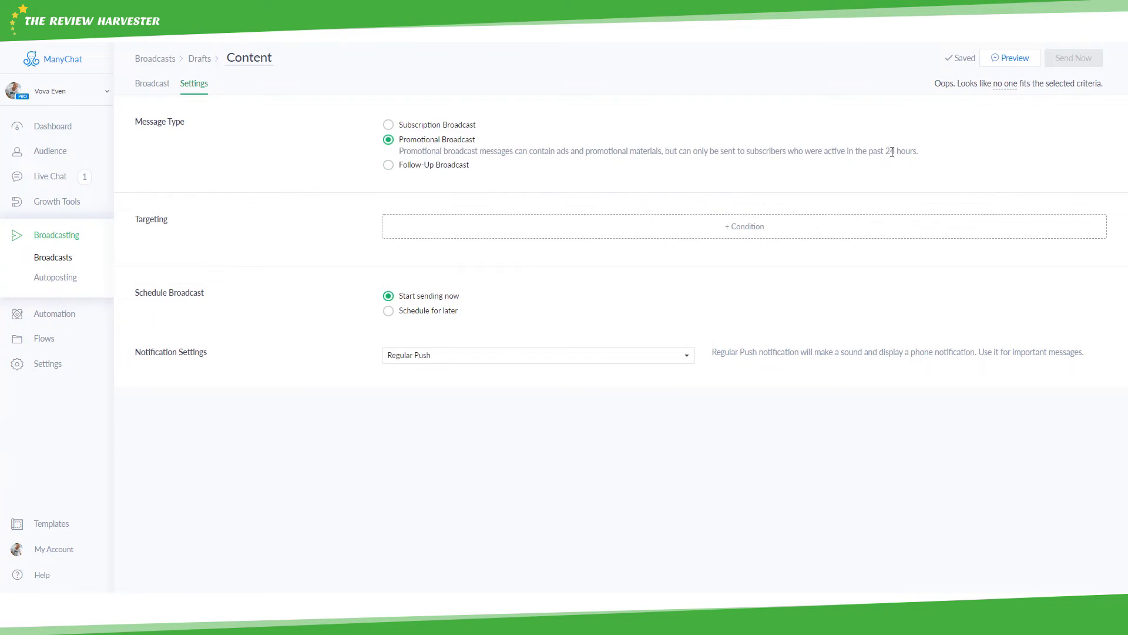
click(434, 165)
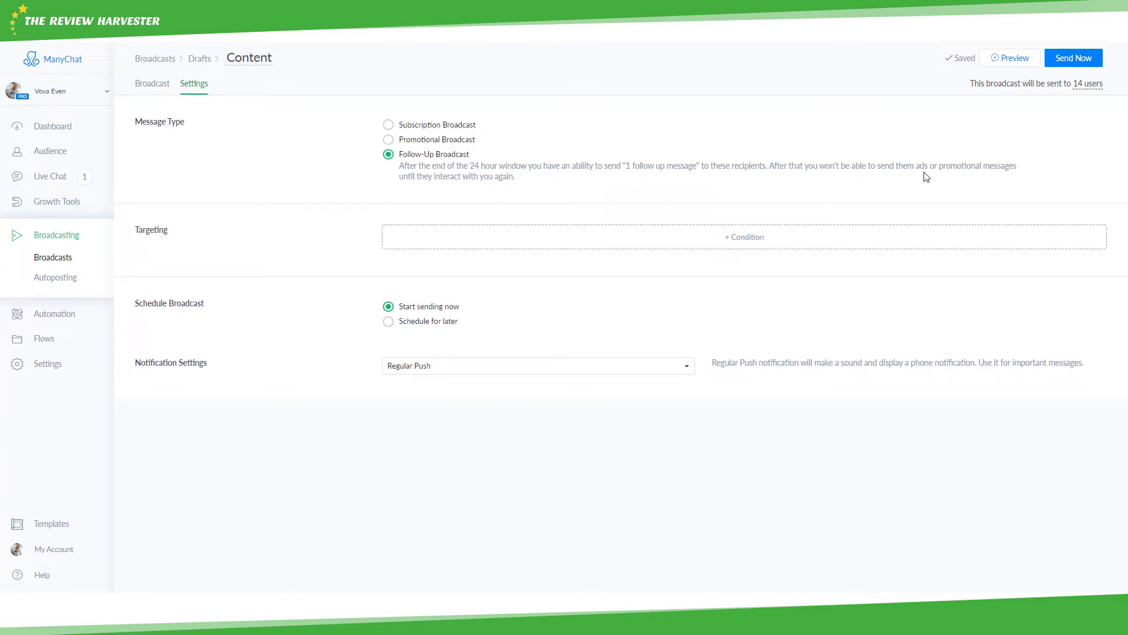
drag(938, 166, 1008, 166)
click(1010, 167)
- Target only contacts tagged E-mail Left (1 user) and switch back to Subscription Broadcast
click(755, 251)
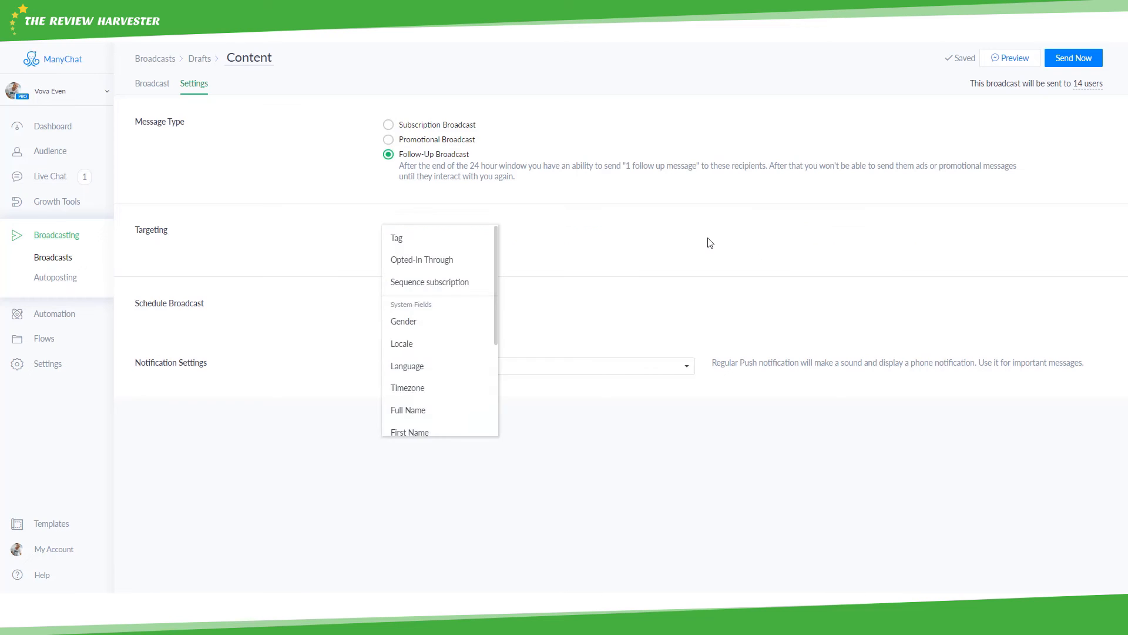
scroll(444, 329, down, 1)
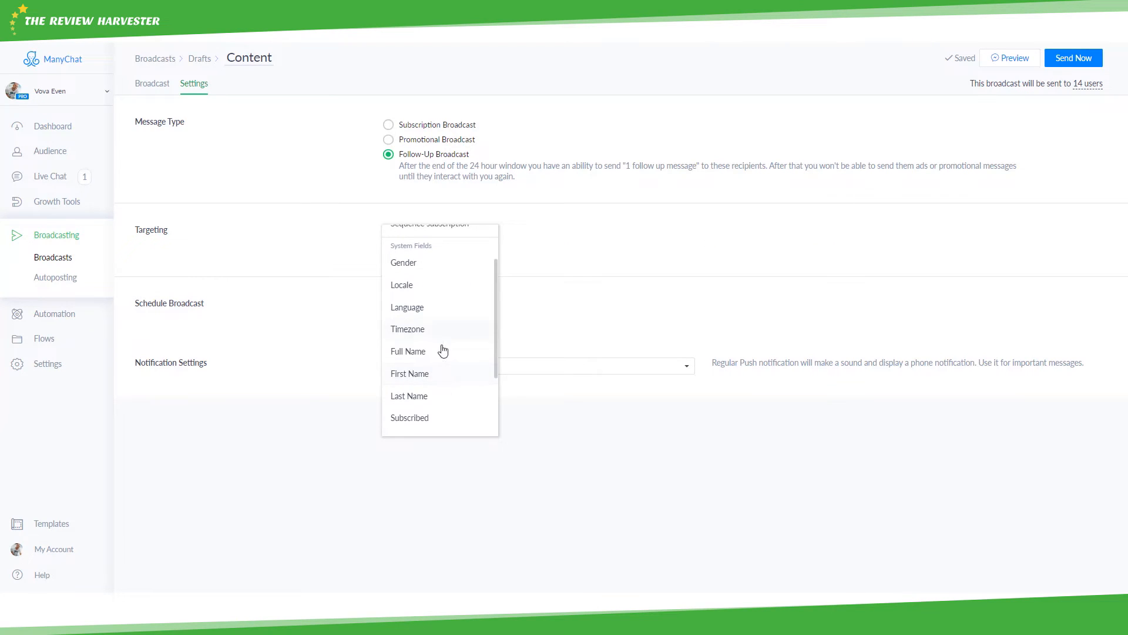
scroll(438, 347, up, 1)
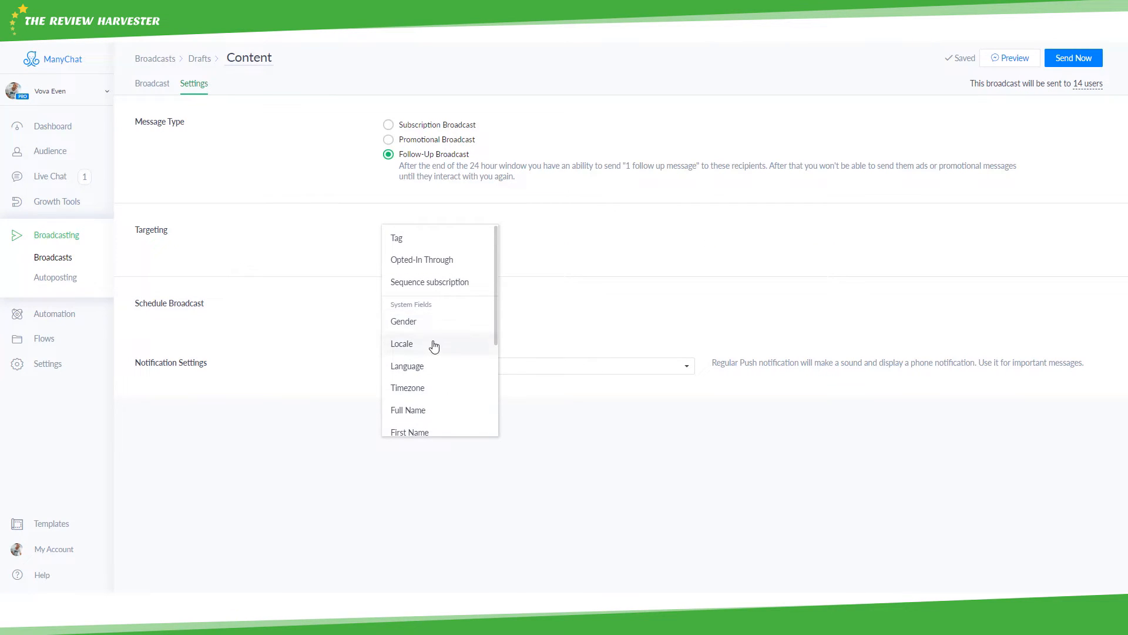
click(422, 240)
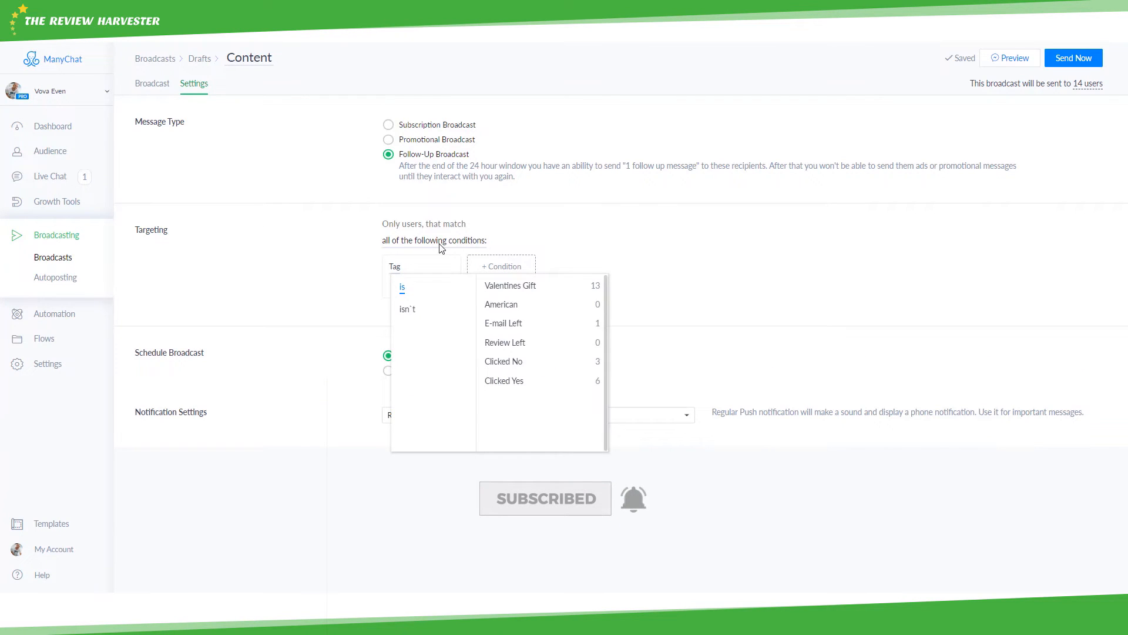
click(515, 329)
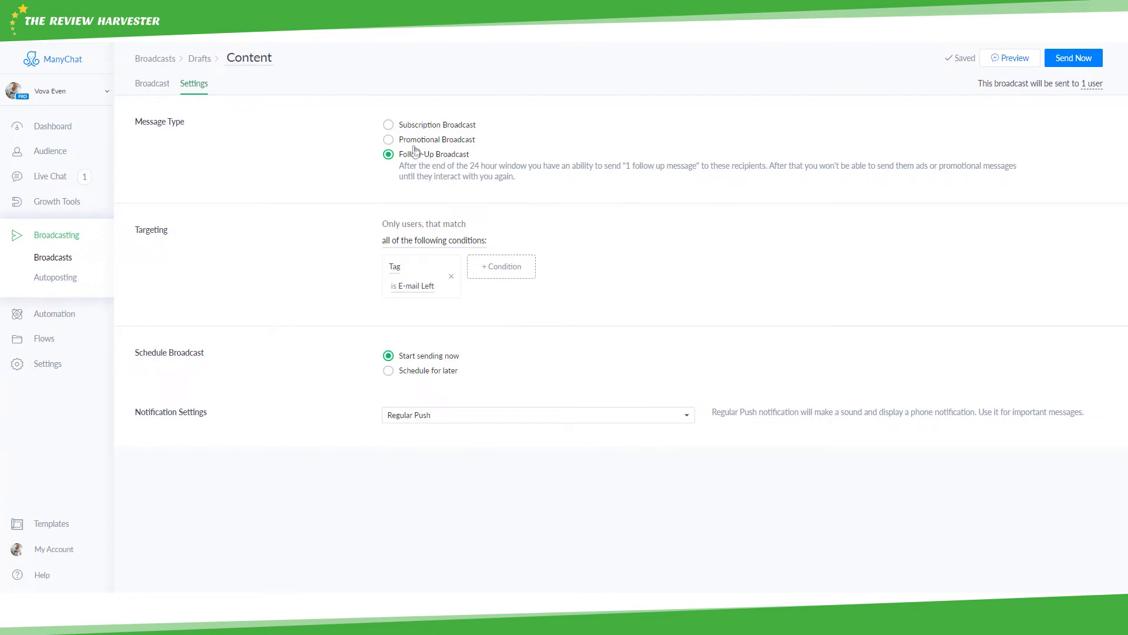
click(390, 125)
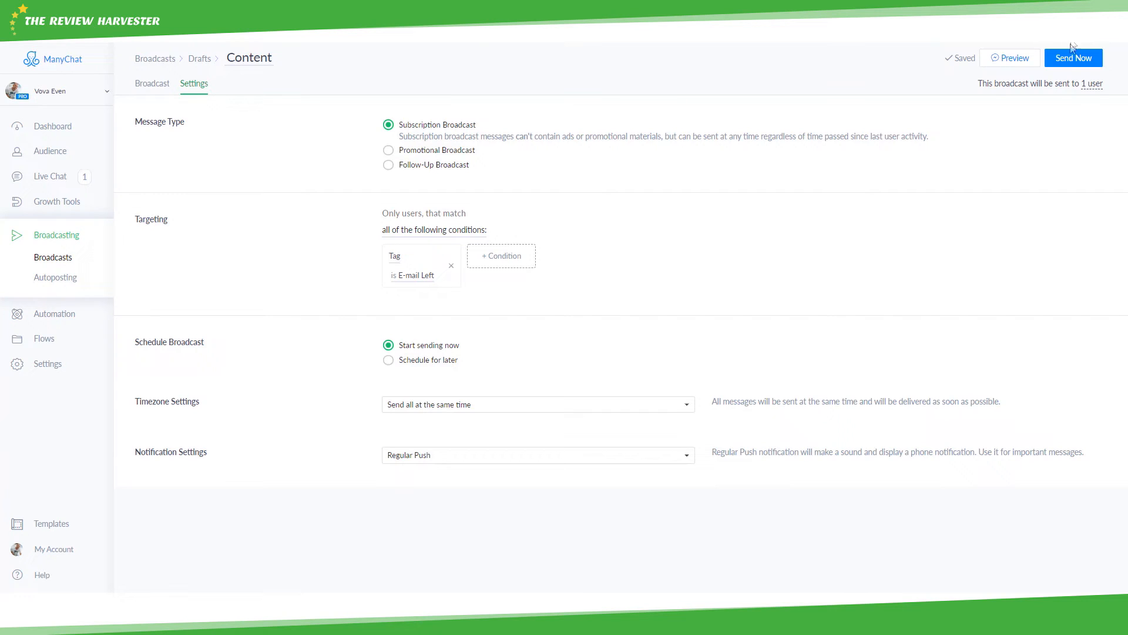
- Schedule the broadcast for 01/04/2019 at 08:00, sending to everyone at the same time
click(395, 362)
click(430, 383)
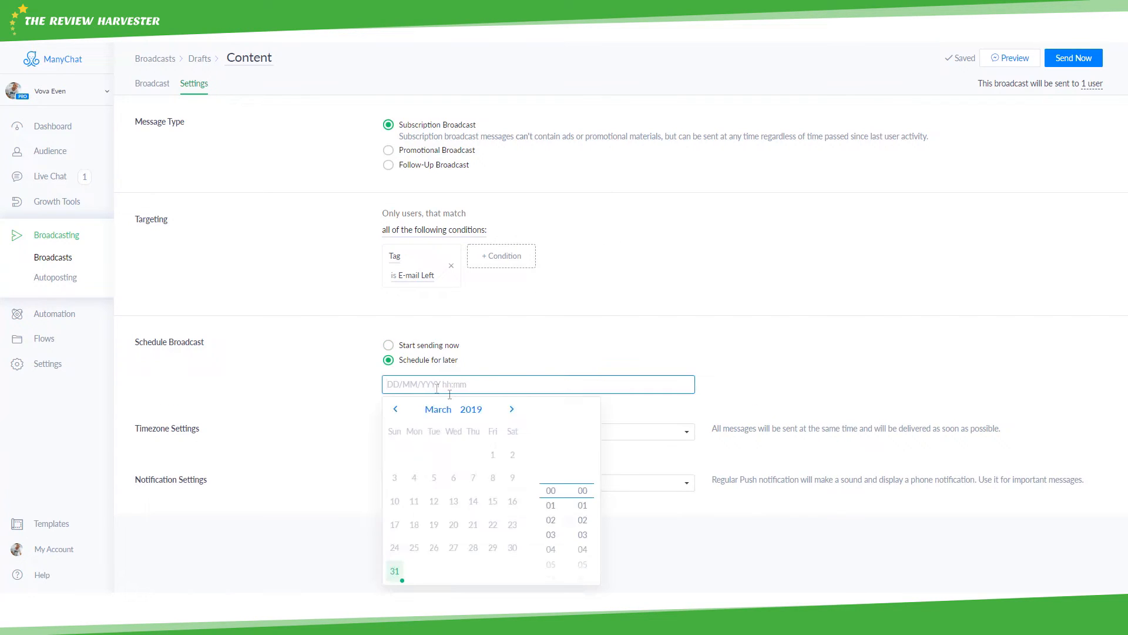
click(511, 411)
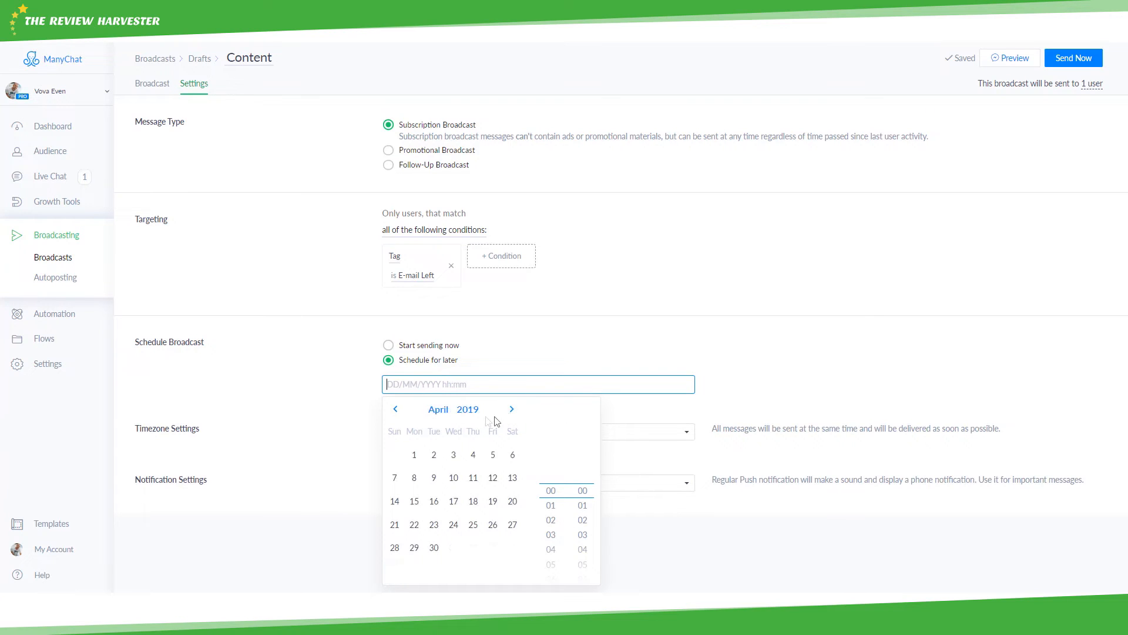
click(414, 456)
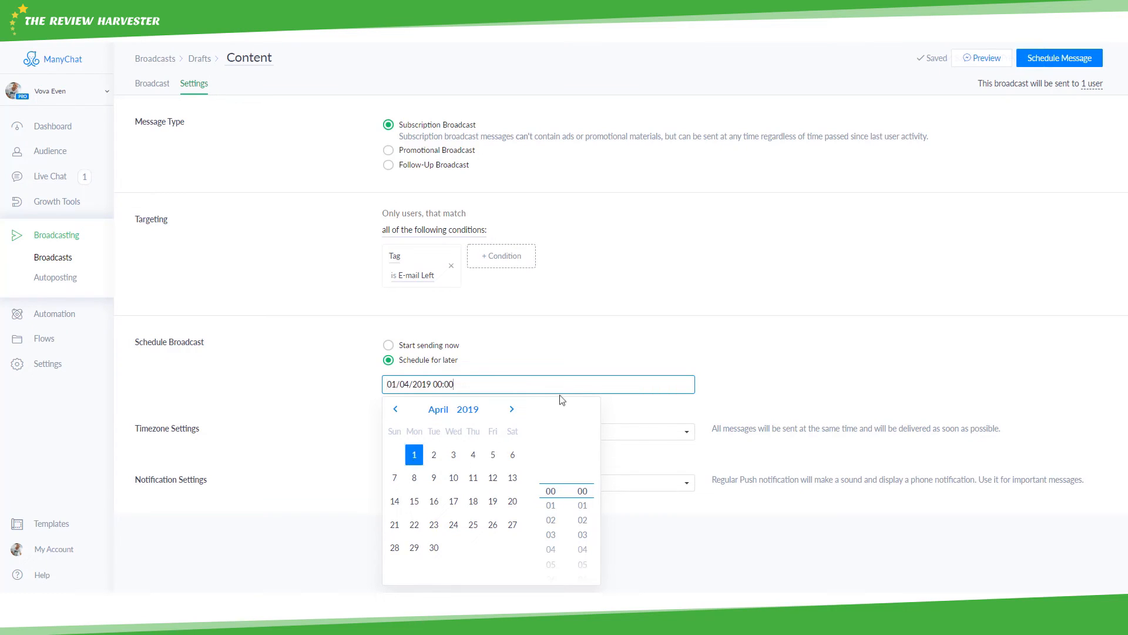
scroll(555, 511, down, 2)
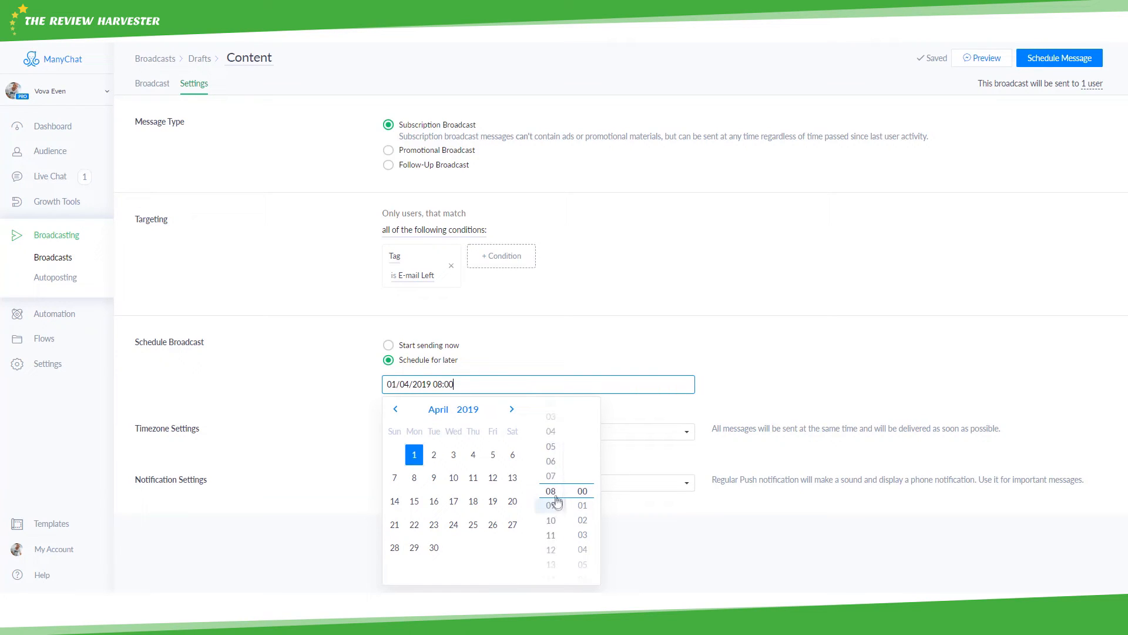
click(715, 381)
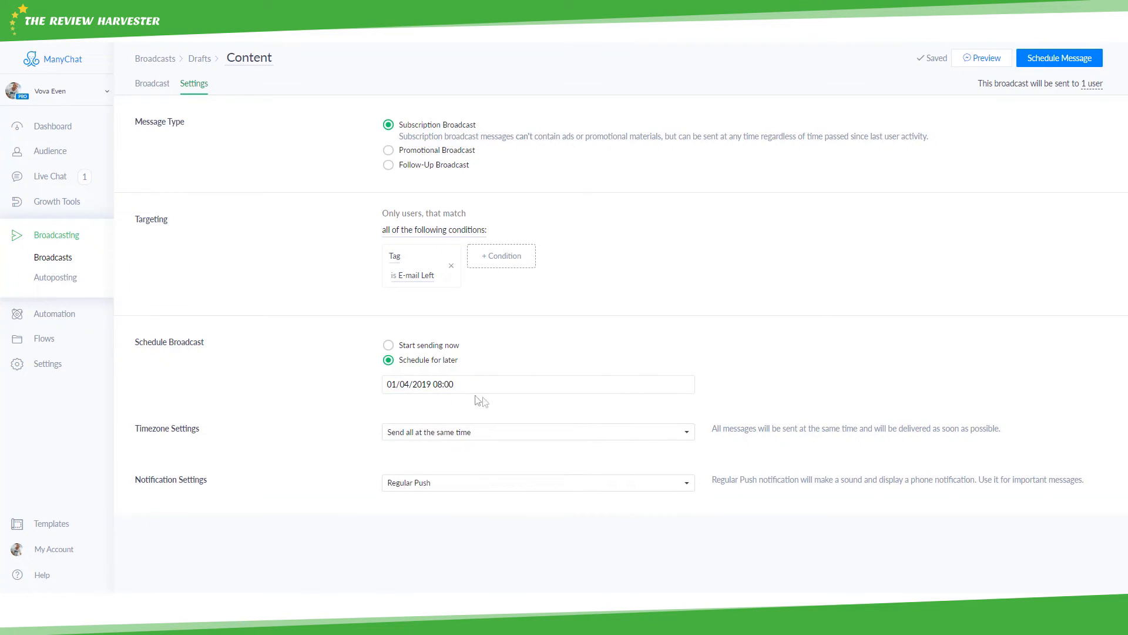
click(442, 433)
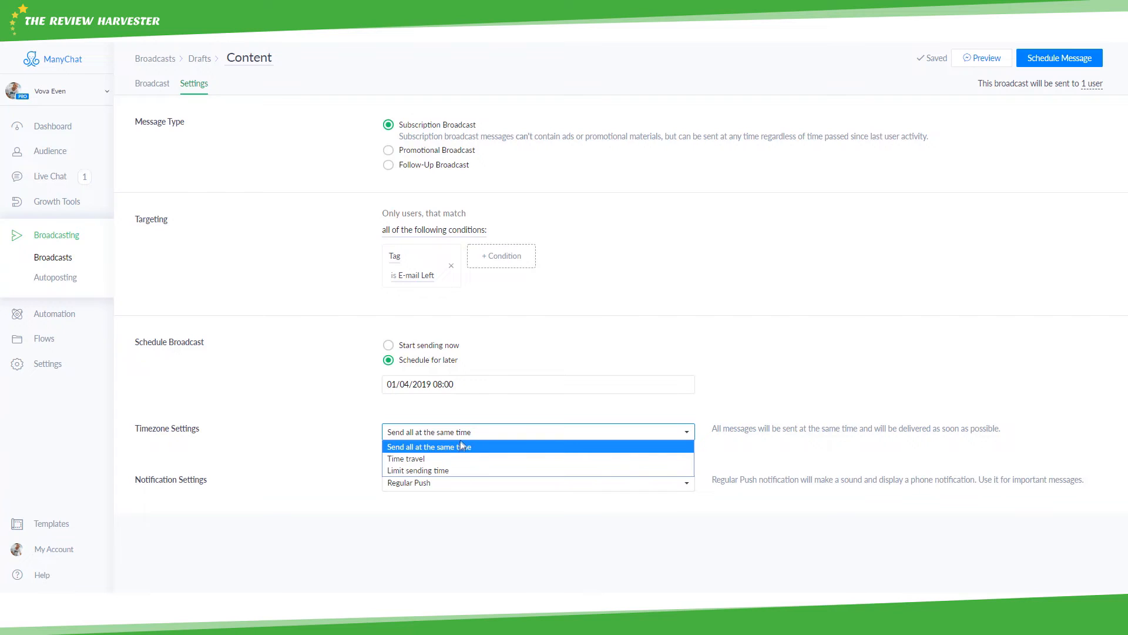
click(462, 445)
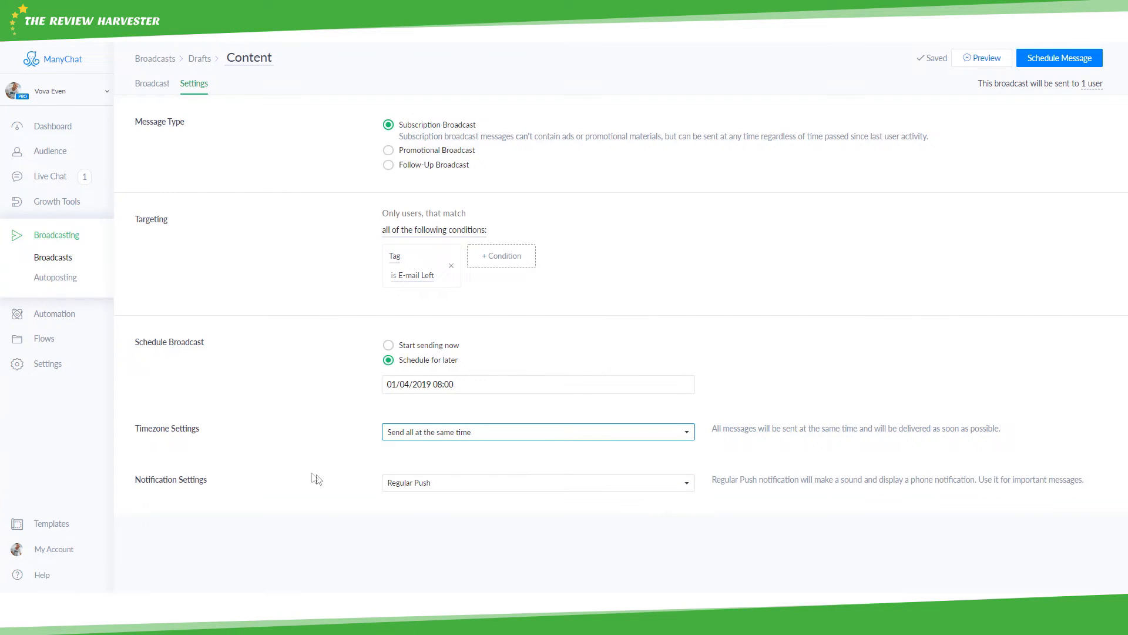
click(337, 464)
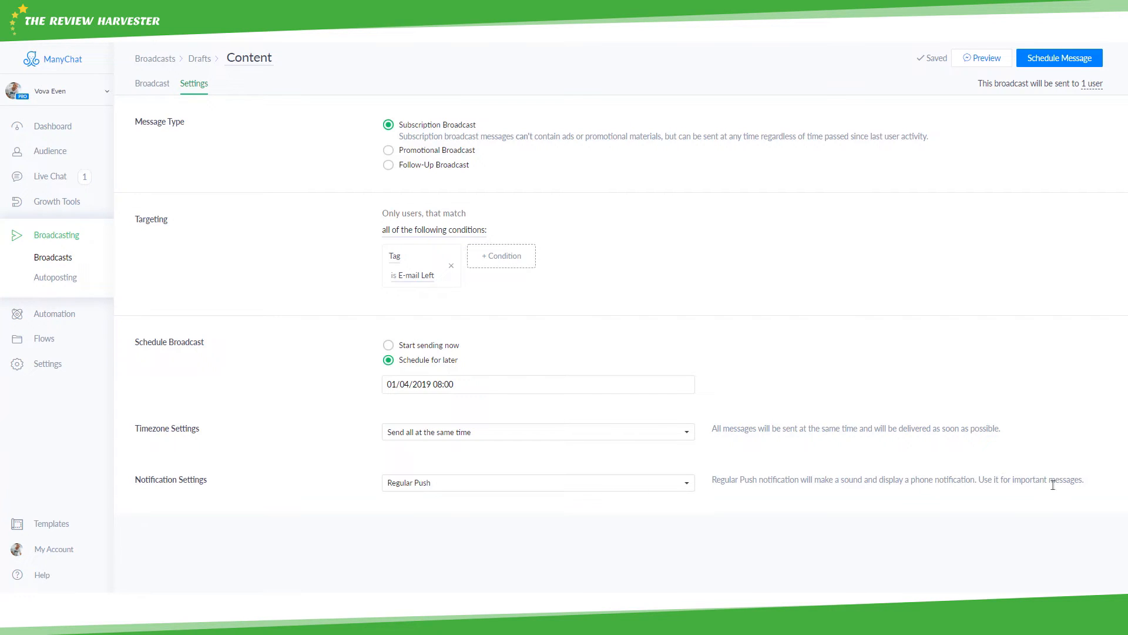
- Try the Only 1, Only 2 and Silent Push notification options, then set notifications to Silent
click(487, 492)
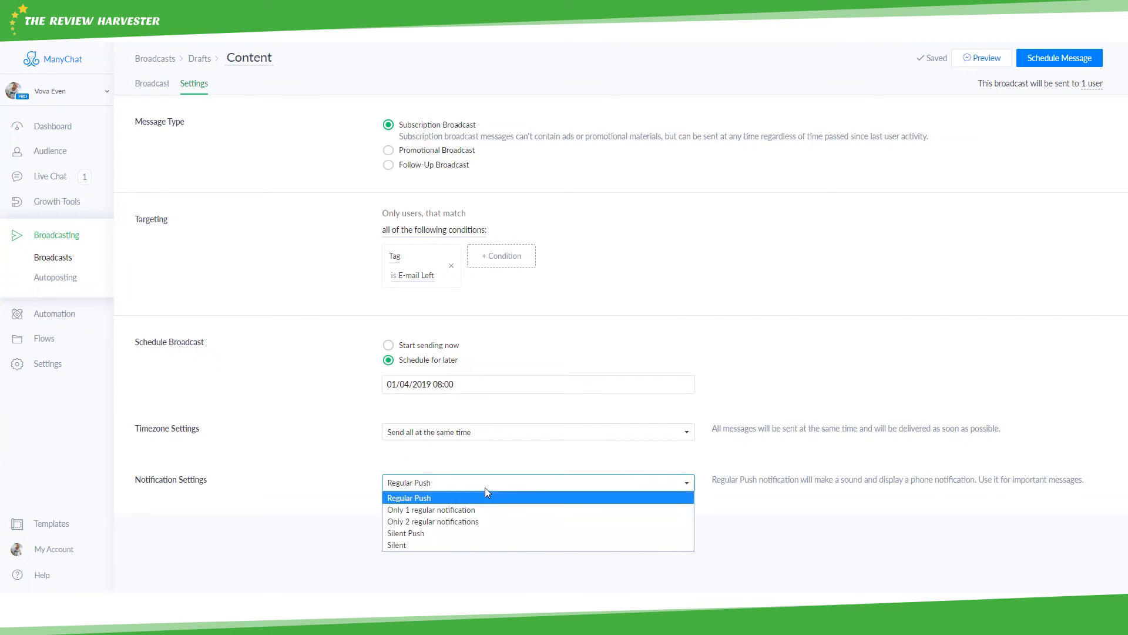
click(451, 505)
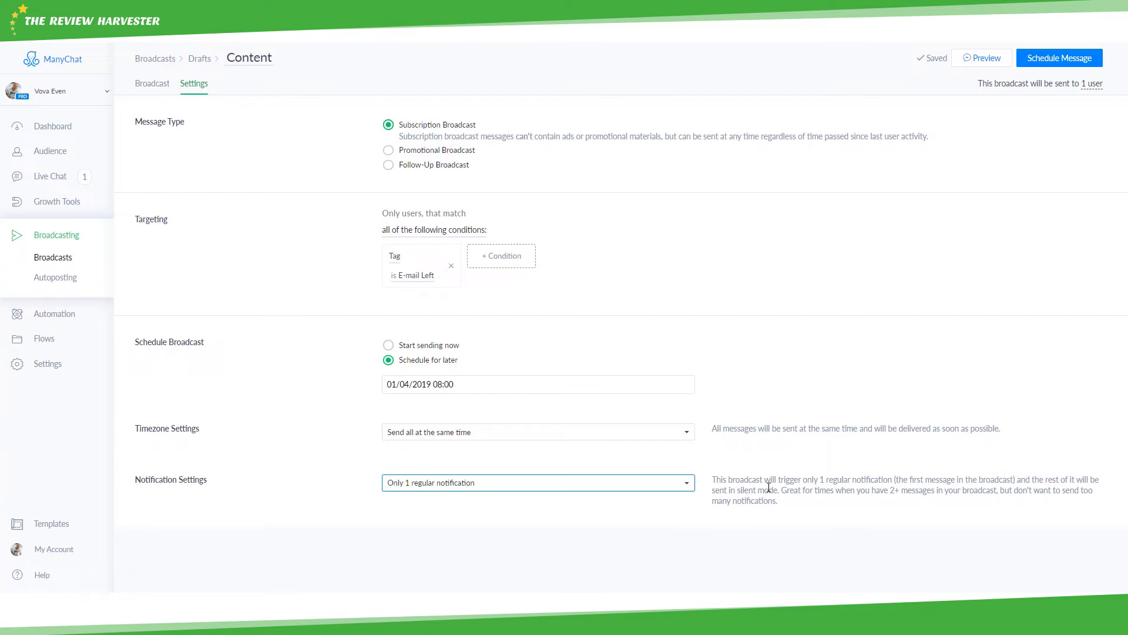
click(637, 482)
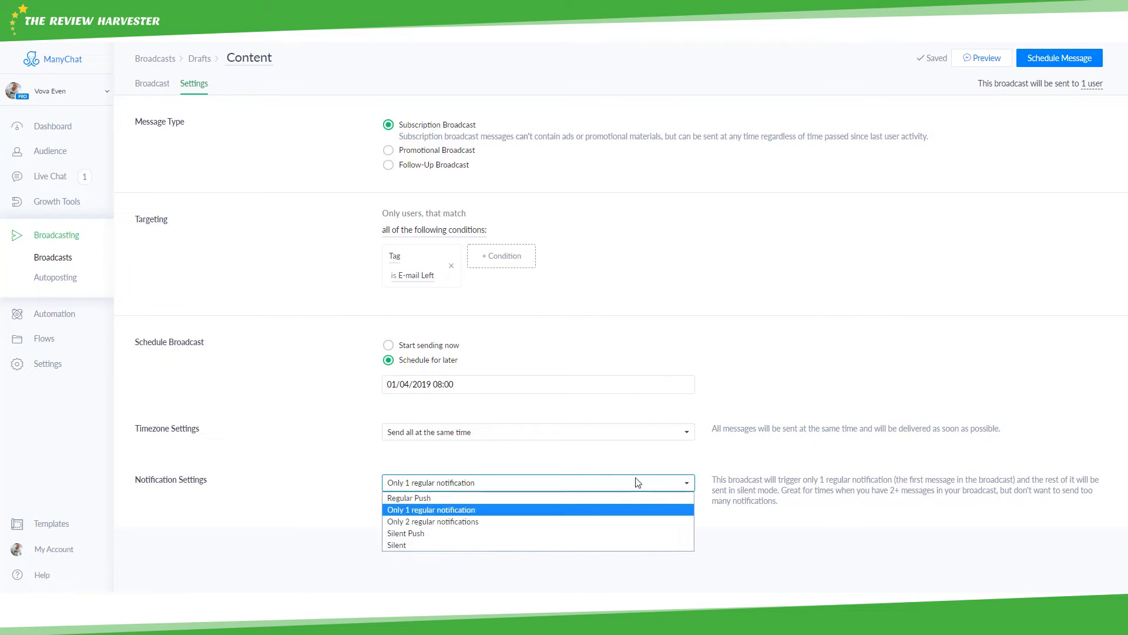
click(432, 522)
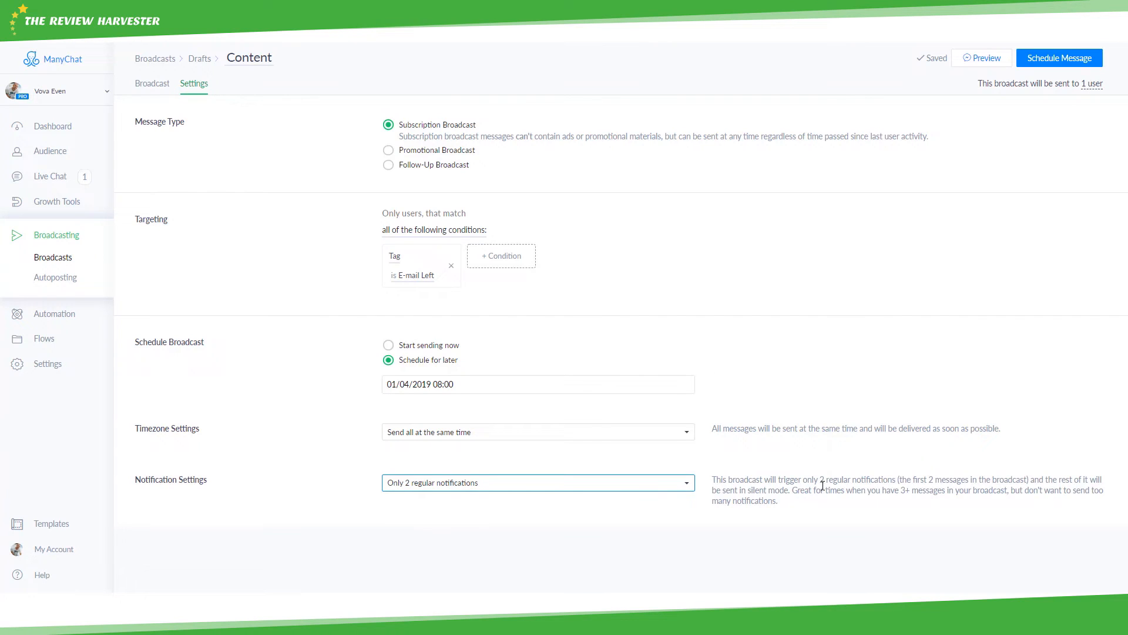
click(577, 491)
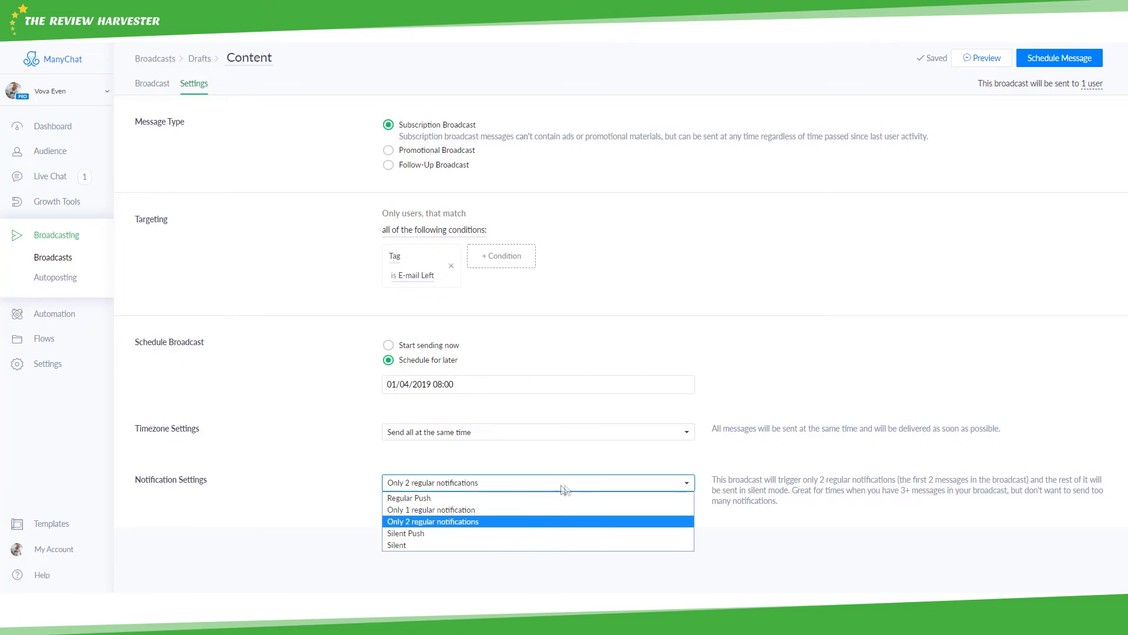
click(519, 534)
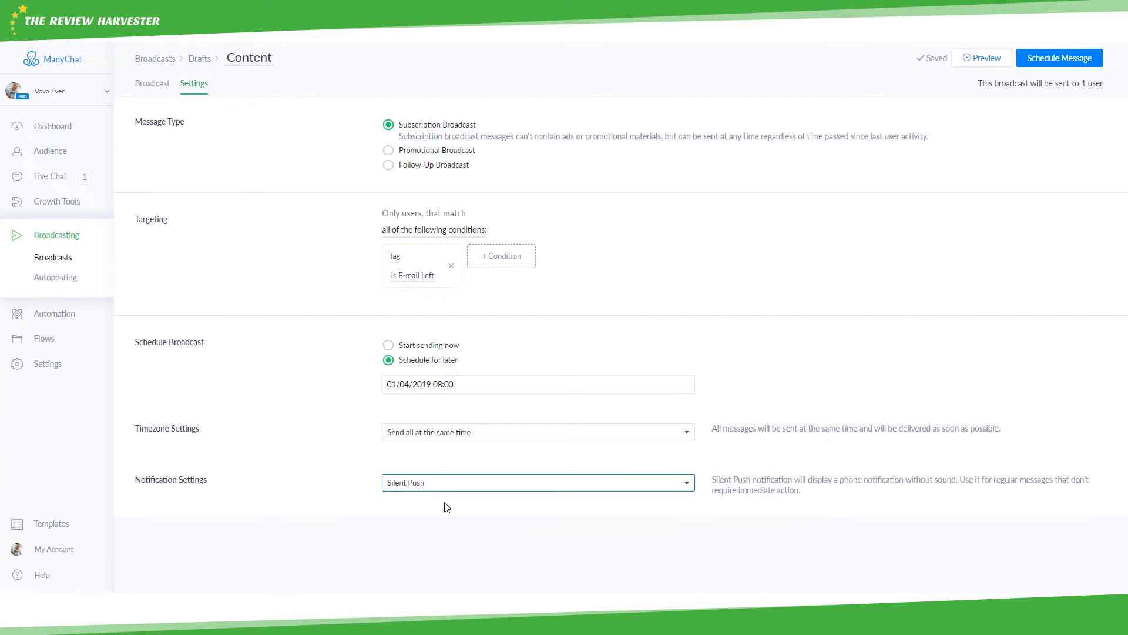
click(453, 486)
click(791, 479)
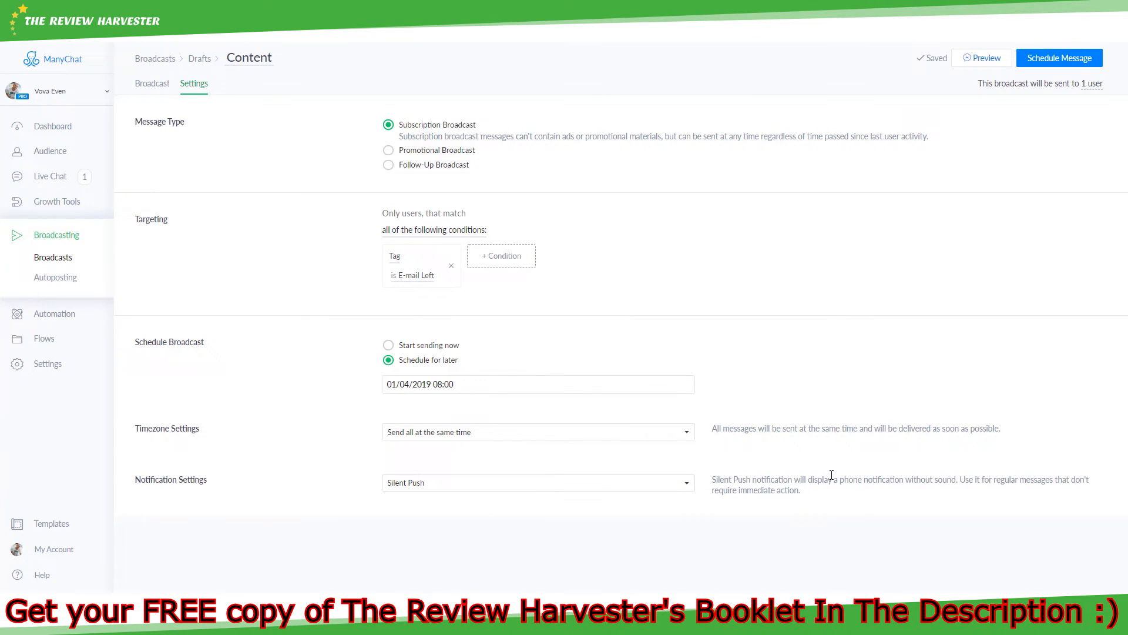
click(665, 485)
click(495, 546)
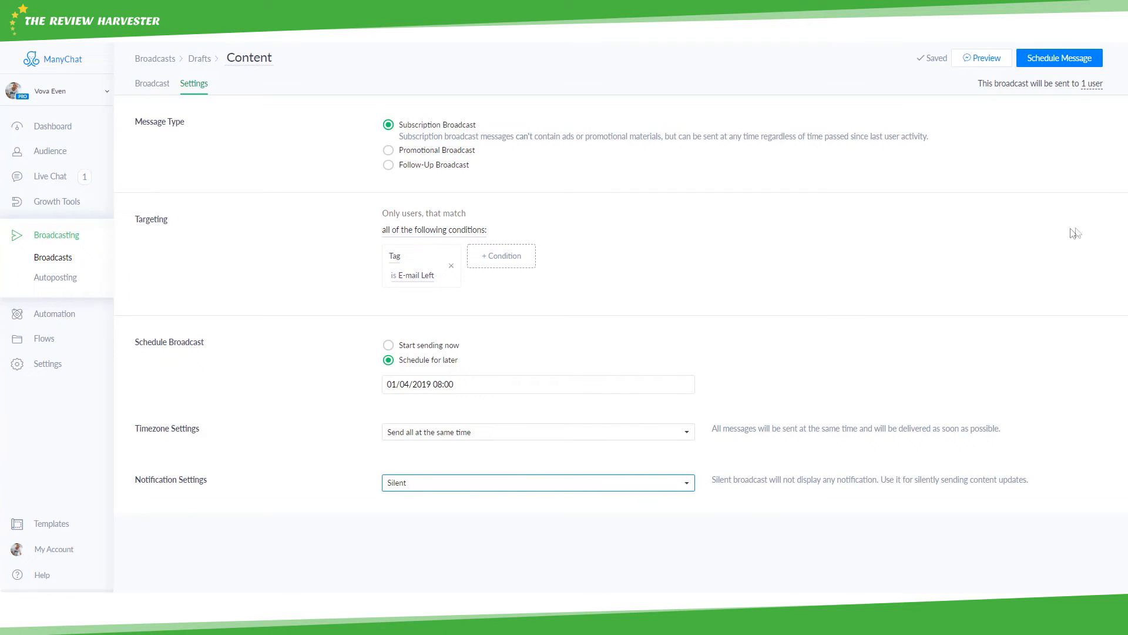
- Schedule the ebook broadcast for 01 Apr 2019 08:00, return to broadcasts, then open Autoposting
click(1051, 61)
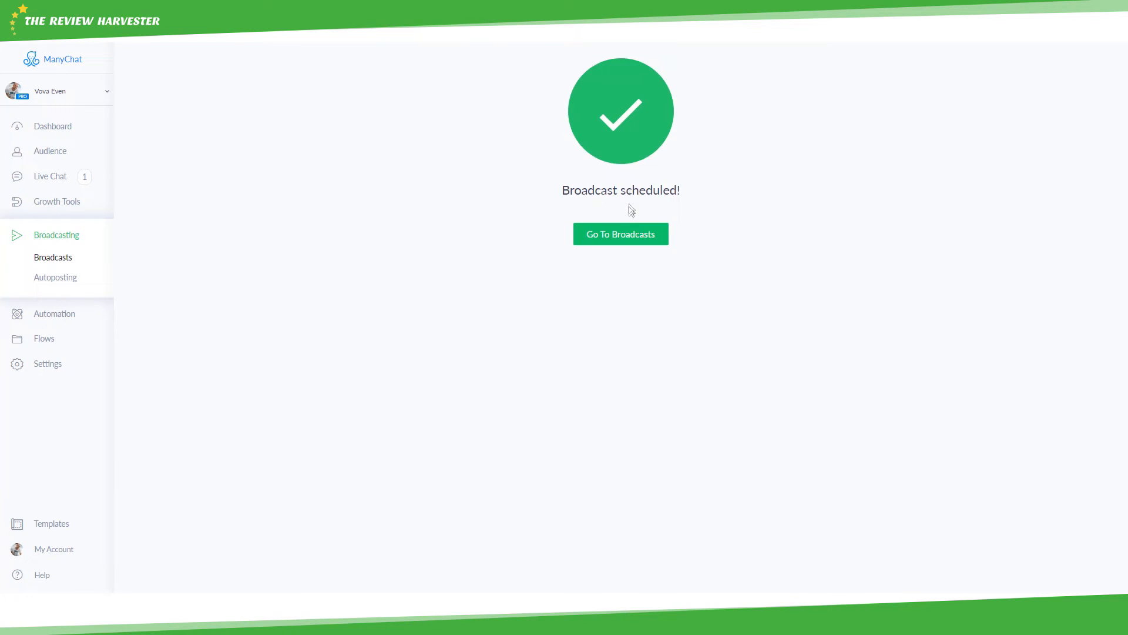
click(628, 235)
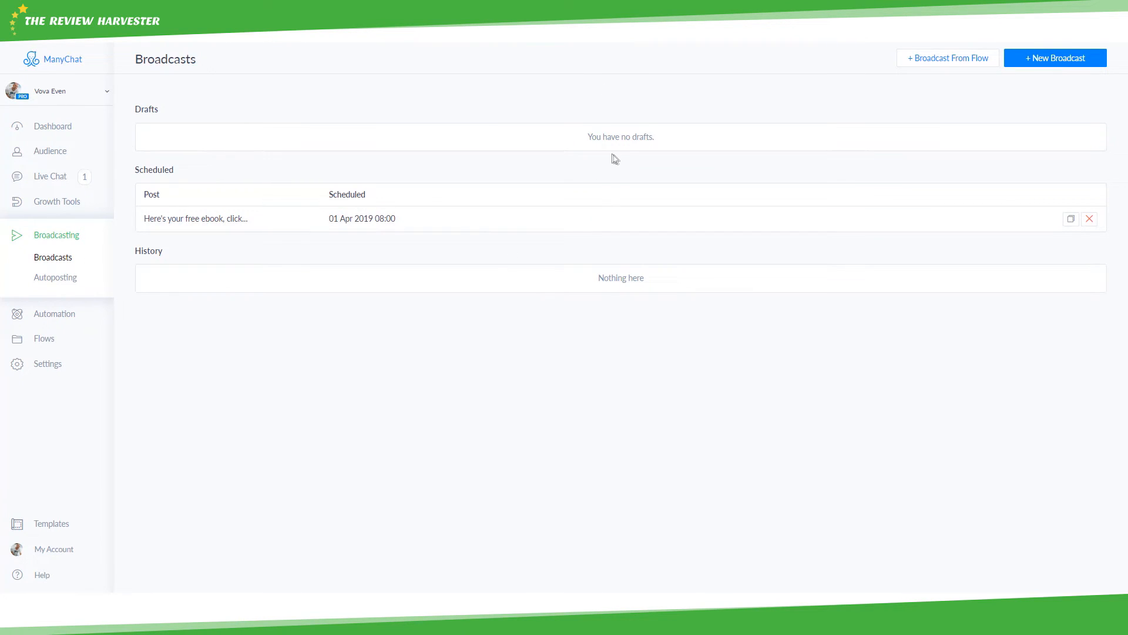
drag(610, 278, 660, 282)
click(650, 282)
- Review Autoposting's Add Source Channel options without connecting any channel, then go to the Main Menu editor
click(47, 280)
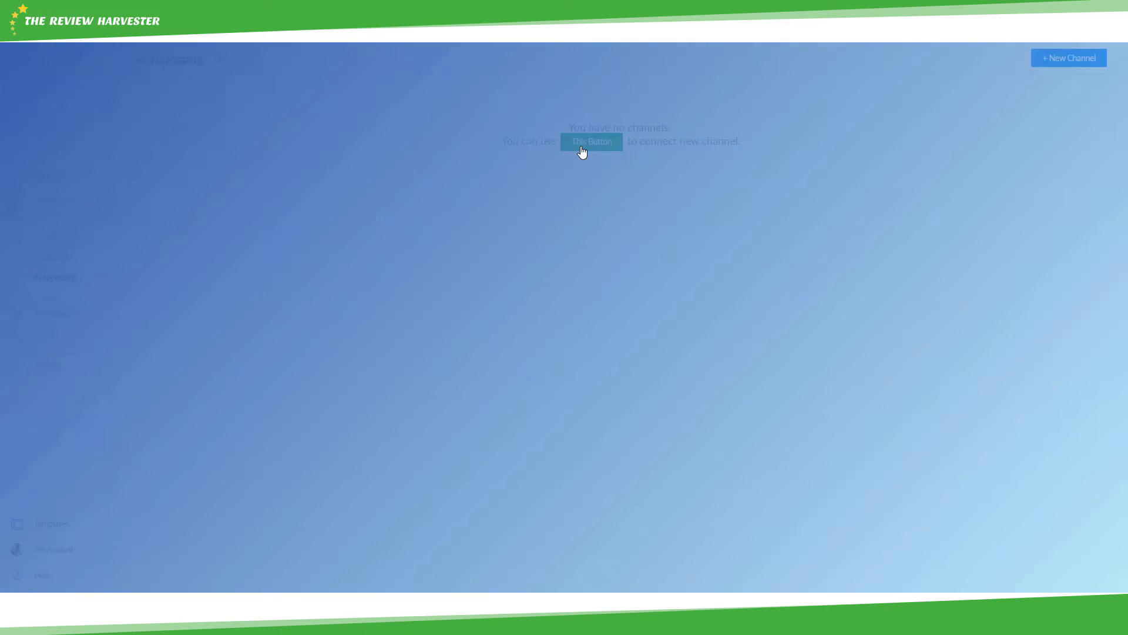
click(582, 147)
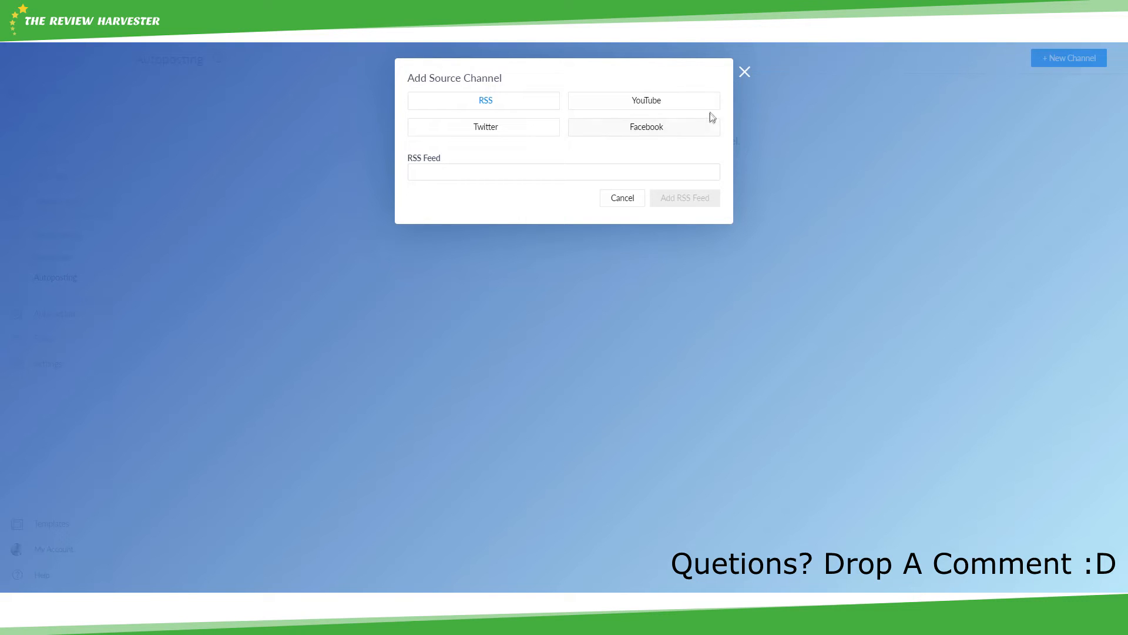
click(745, 71)
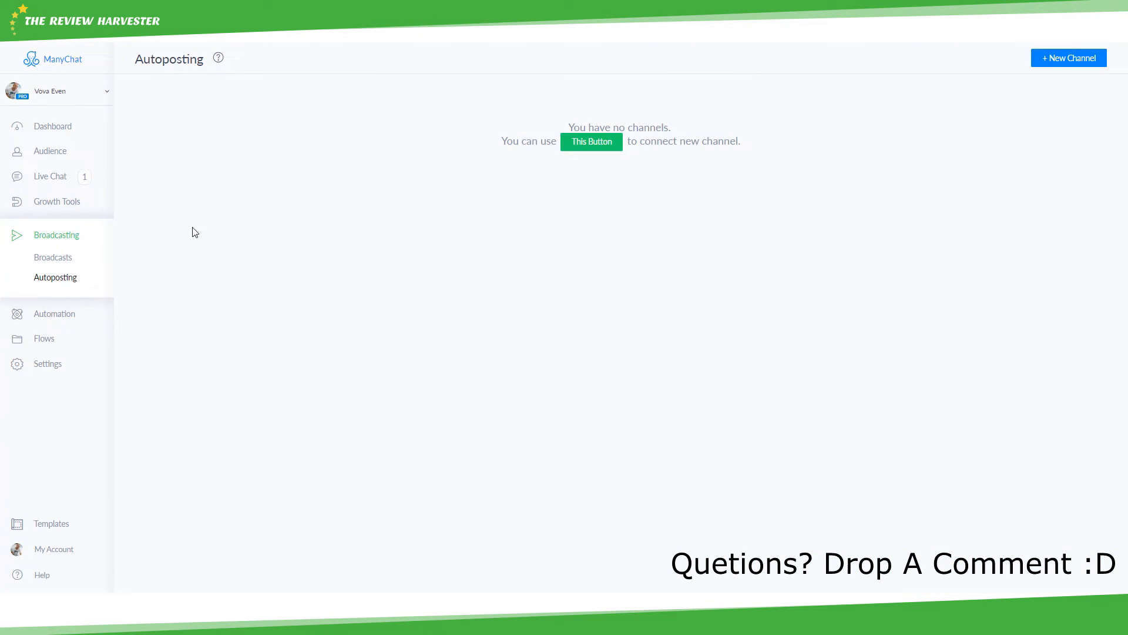
click(41, 315)
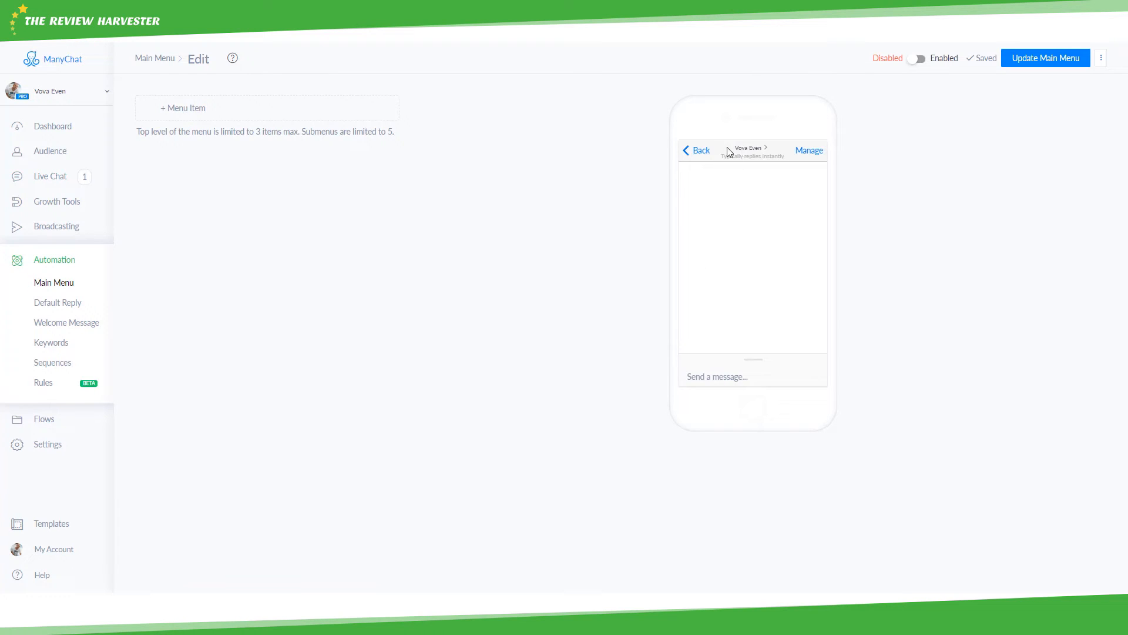
- Add two top-level Main Menu items named 'Get my free ebook!' and 'Unsubscribe me'
drag(739, 148, 757, 156)
click(756, 156)
click(191, 114)
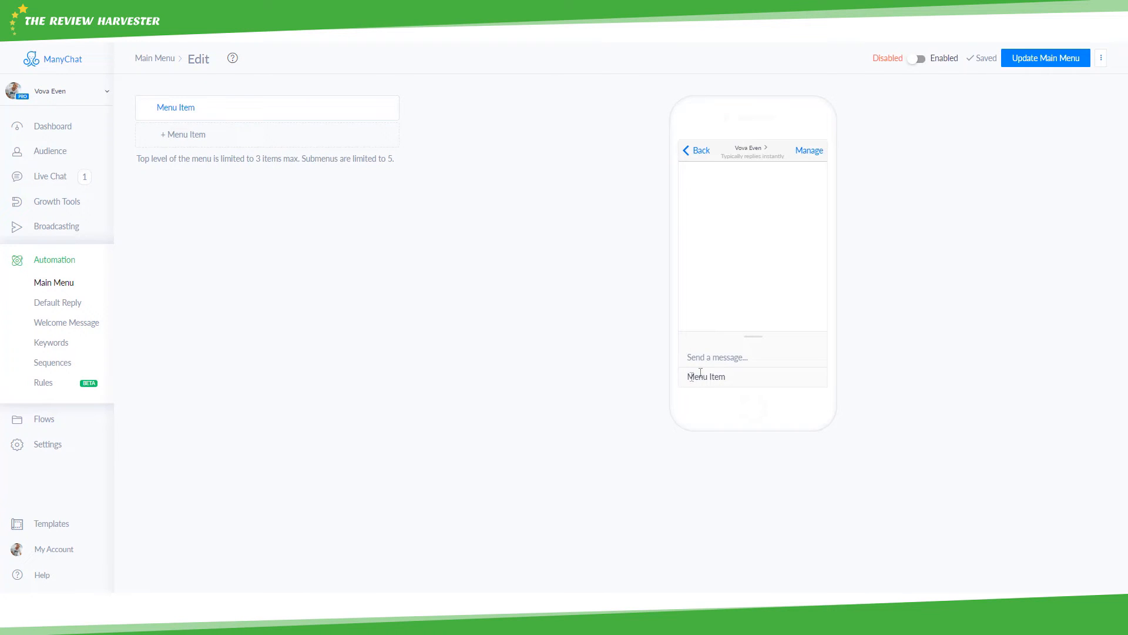
click(189, 134)
click(199, 110)
triple_click(201, 110)
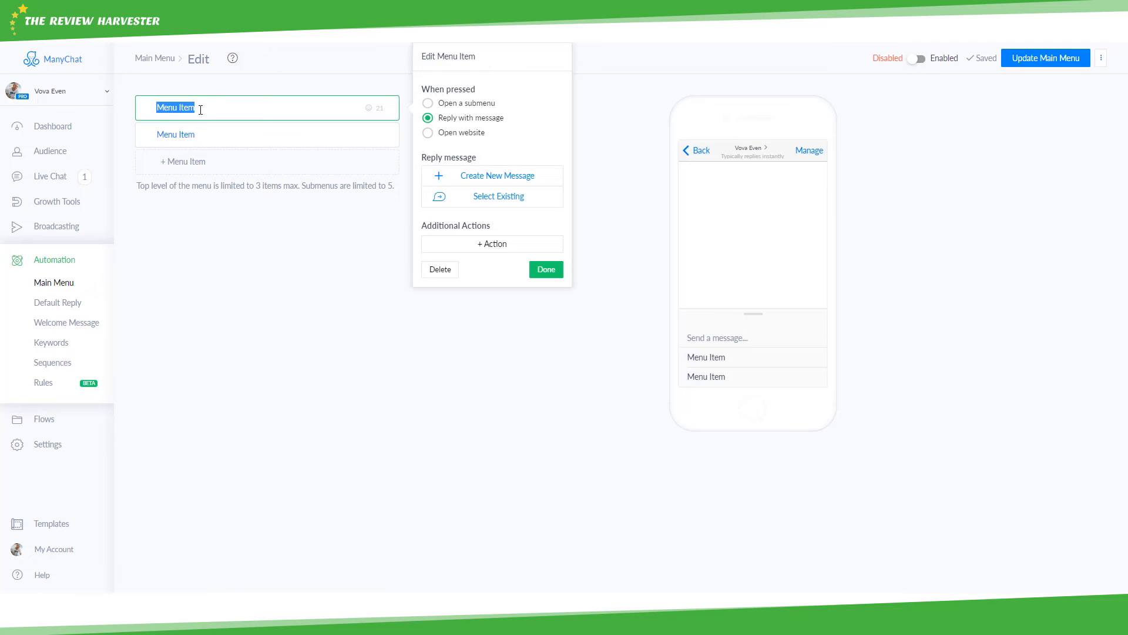
text(Get my ebook)
text(ree ebook!)
click(237, 133)
triple_click(233, 133)
text(Unsubscribe me)
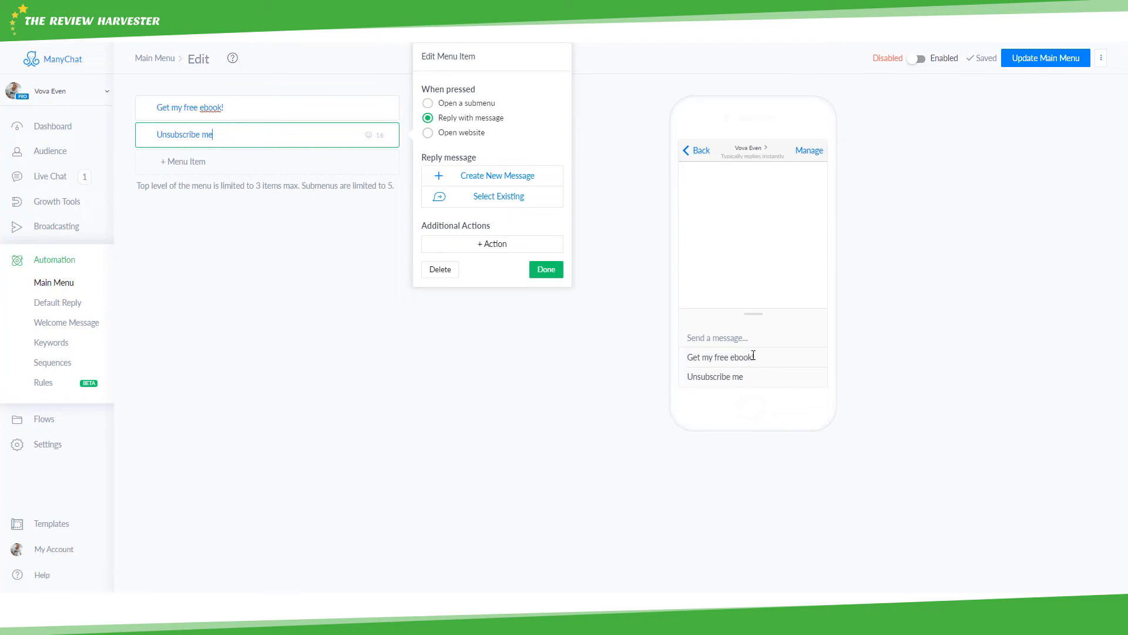
- Make Get my free ebook! a submenu with 'Click here to get it' (open website) and 'What is it about?'
click(147, 108)
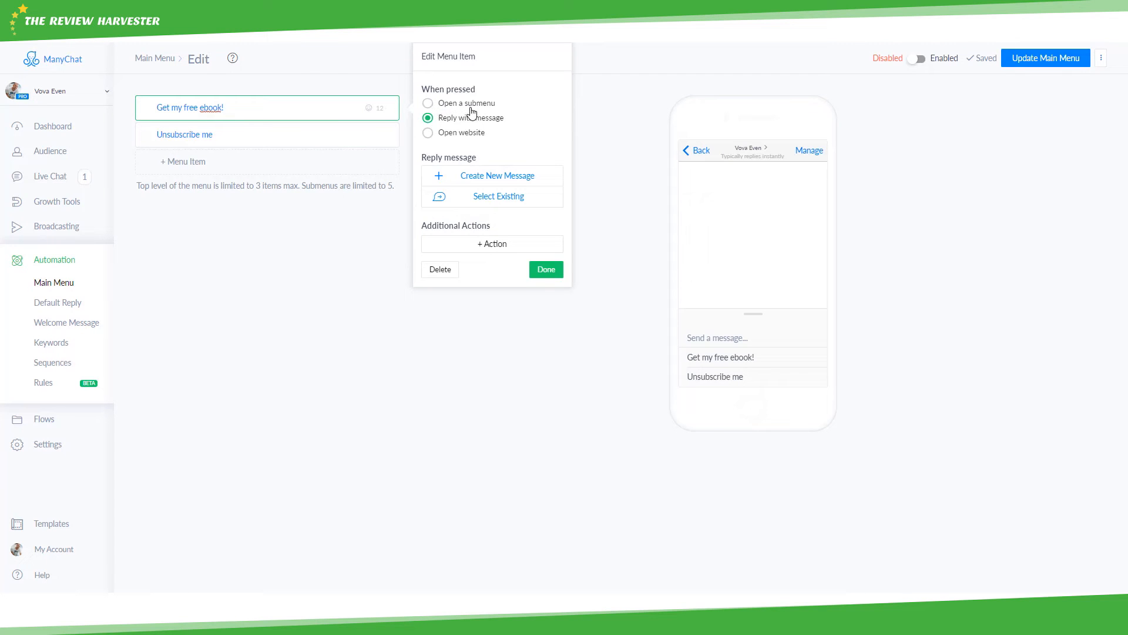
click(433, 105)
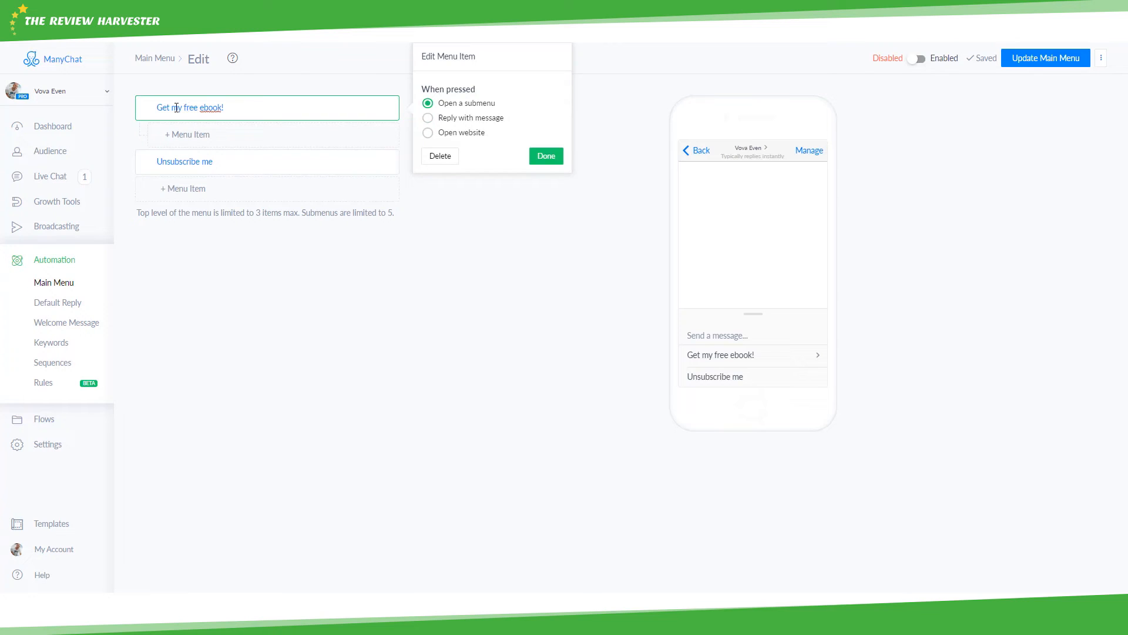
click(234, 135)
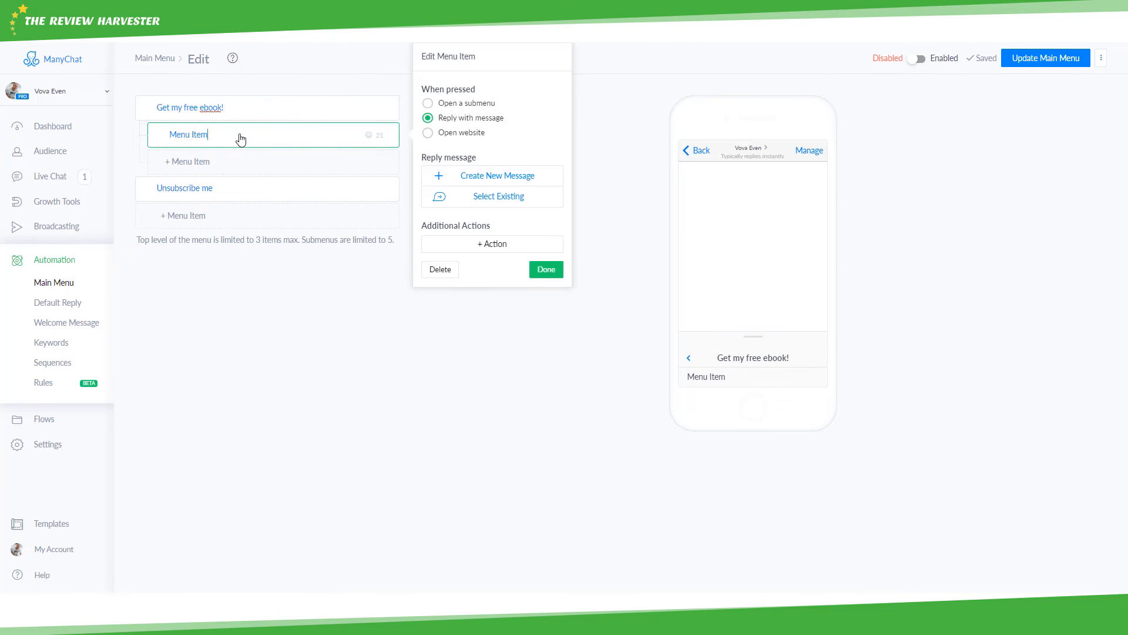
key(BackSpace)
key(BackSpace)
key(BackSpace)
key(BackSpace)
key(BackSpace)
key(BackSpace)
key(BackSpace)
key(BackSpace)
text(Awesome here it)
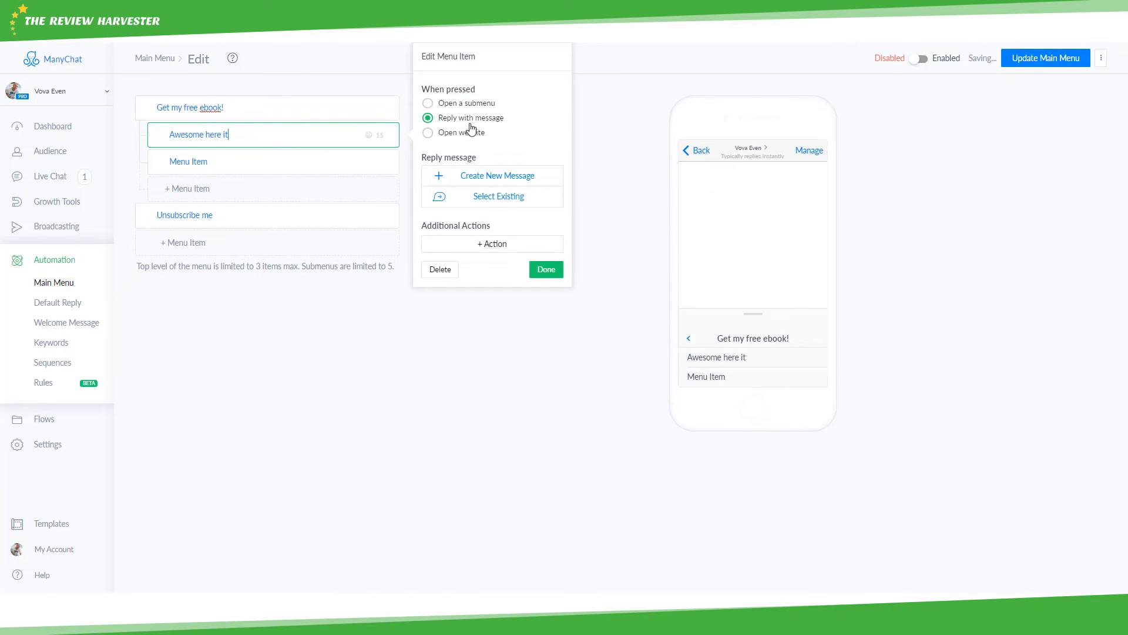
key(BackSpace)
key(BackSpace)
key(BackSpace)
key(BackSpace)
key(BackSpace)
key(BackSpace)
key(BackSpace)
key(BackSpace)
key(BackSpace)
key(BackSpace)
key(BackSpace)
key(BackSpace)
key(BackSpace)
key(BackSpace)
key(BackSpace)
text(Cl)
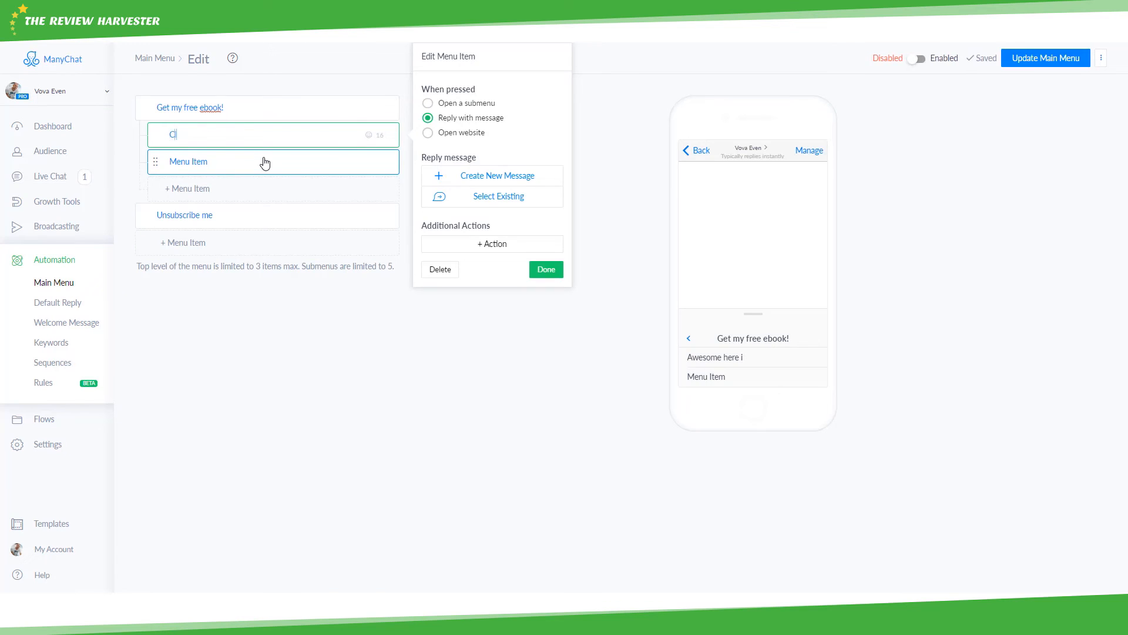
text(ick here to get it)
click(265, 162)
text(W)
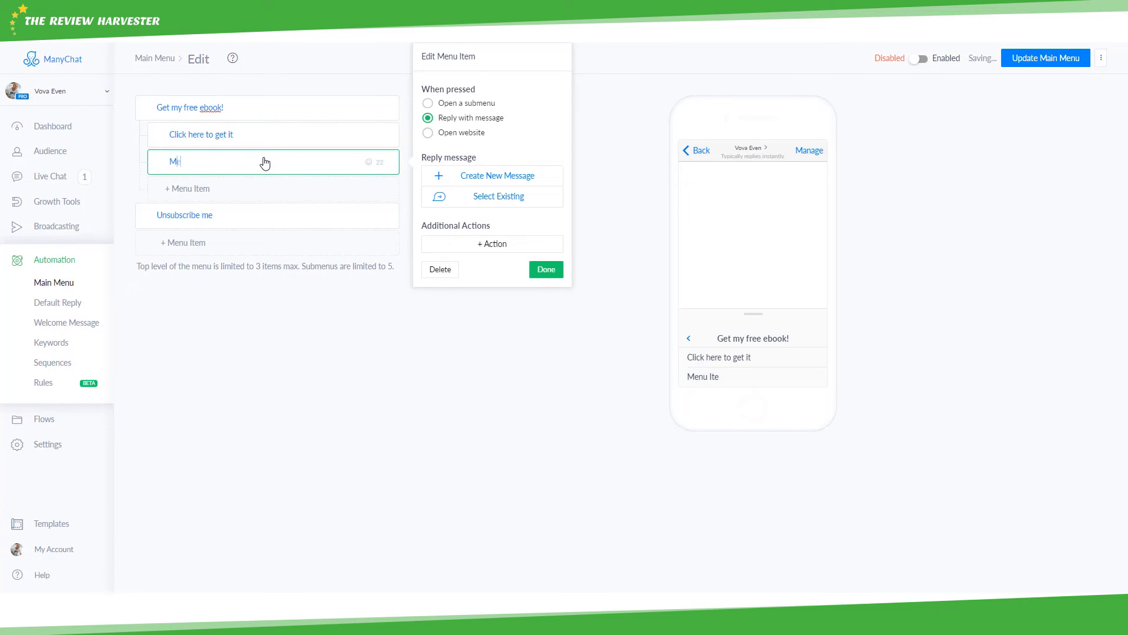
text(hat is it about?)
click(282, 136)
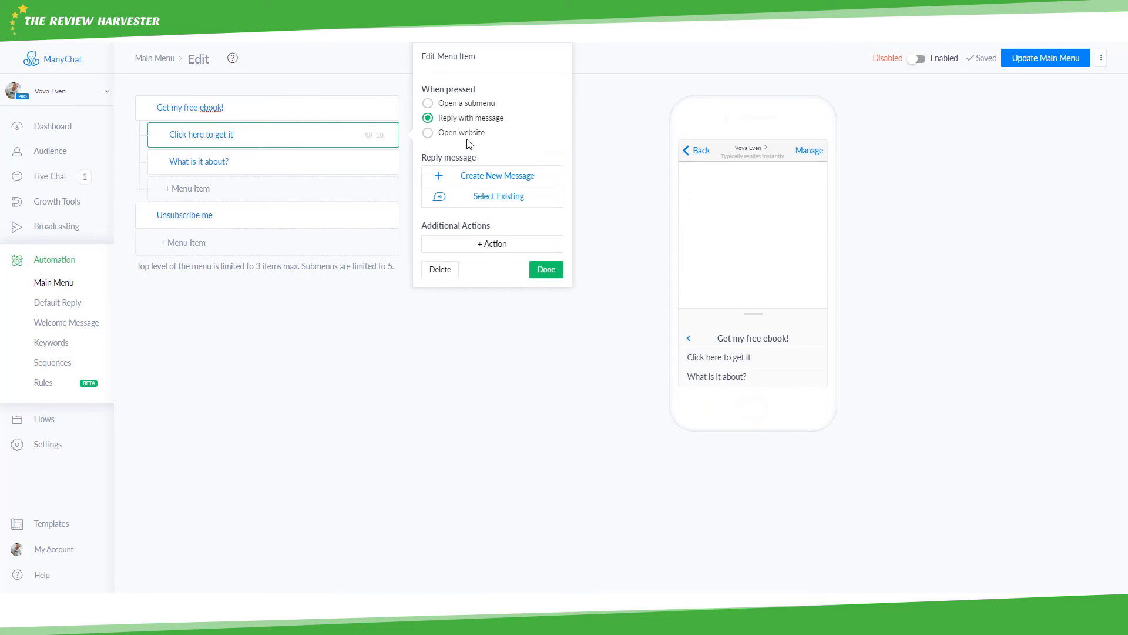
click(446, 134)
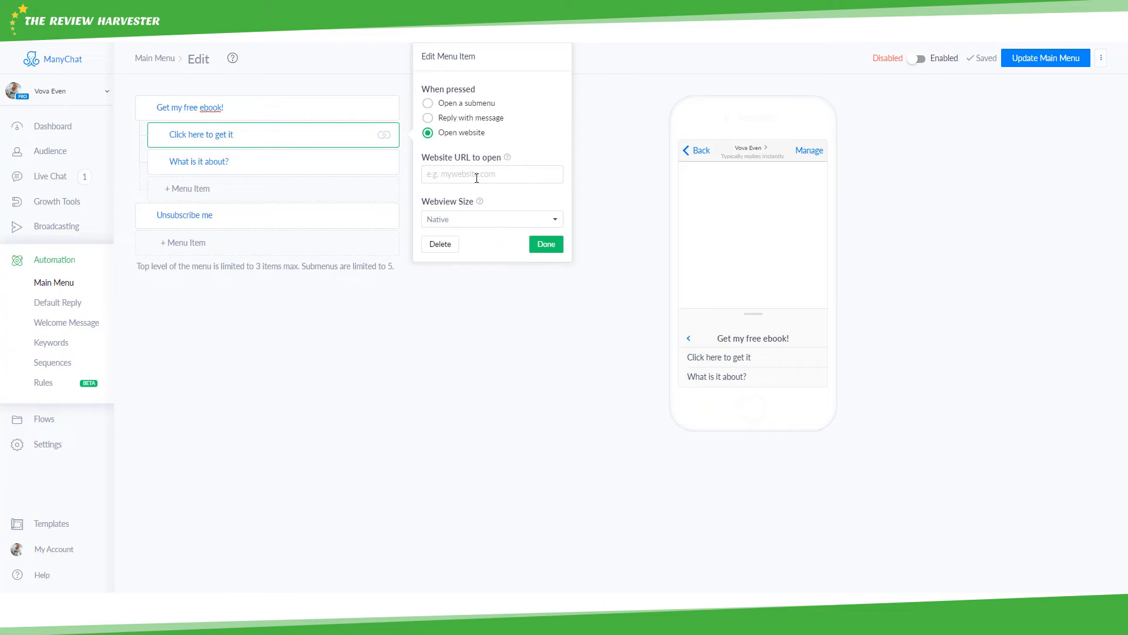
click(273, 168)
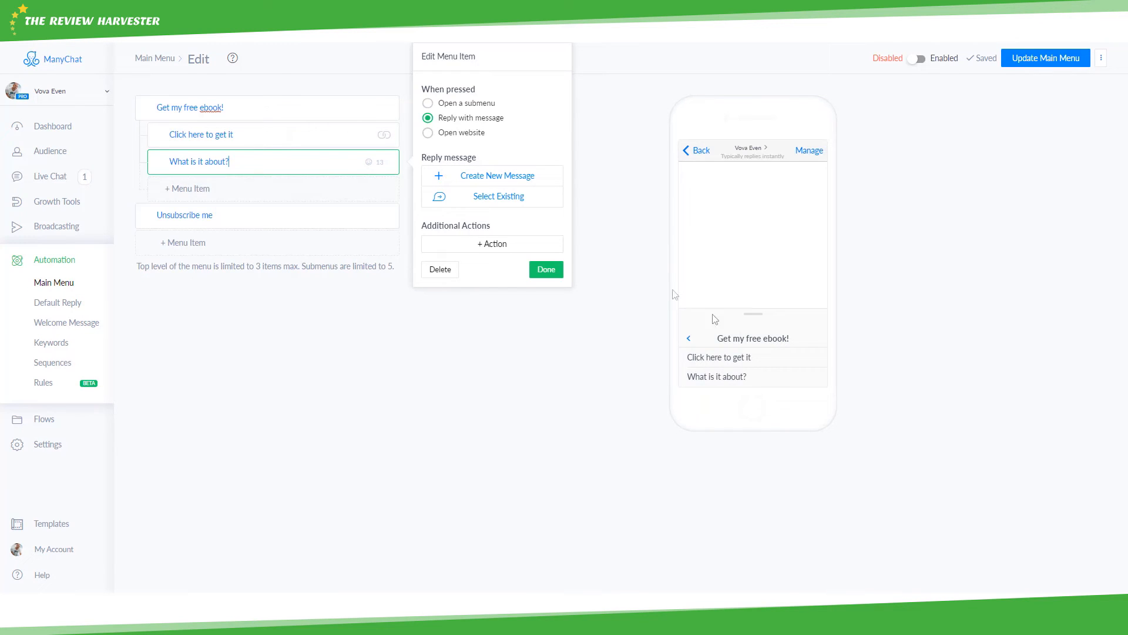
- Preview the top-level menu and ebook submenu on the phone, then edit the Unsubscribe me item
click(284, 79)
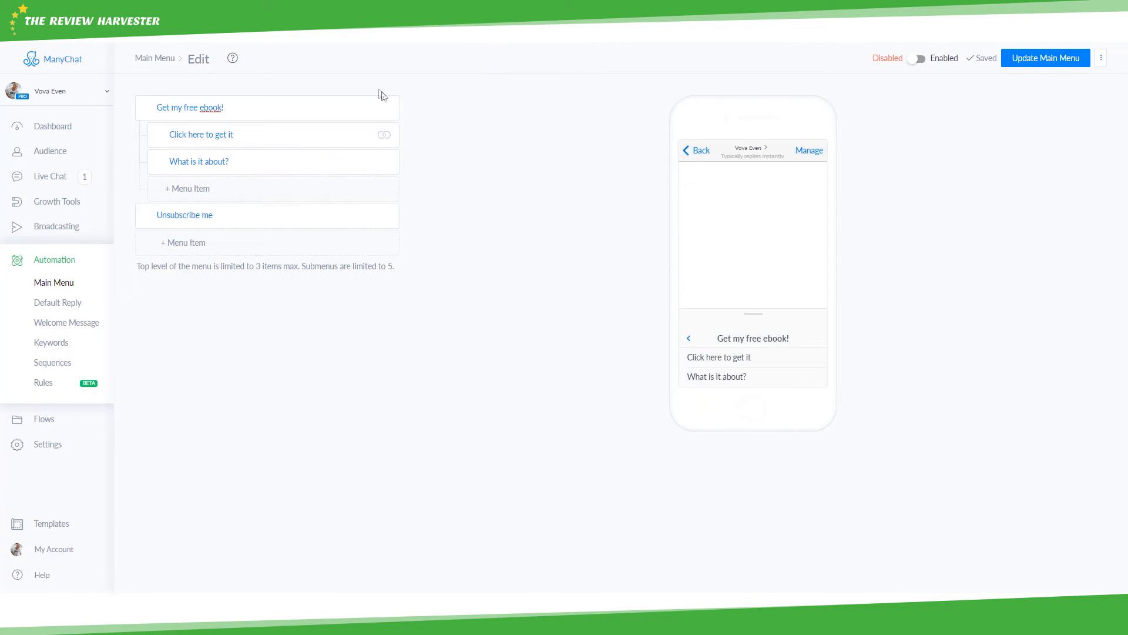
click(687, 341)
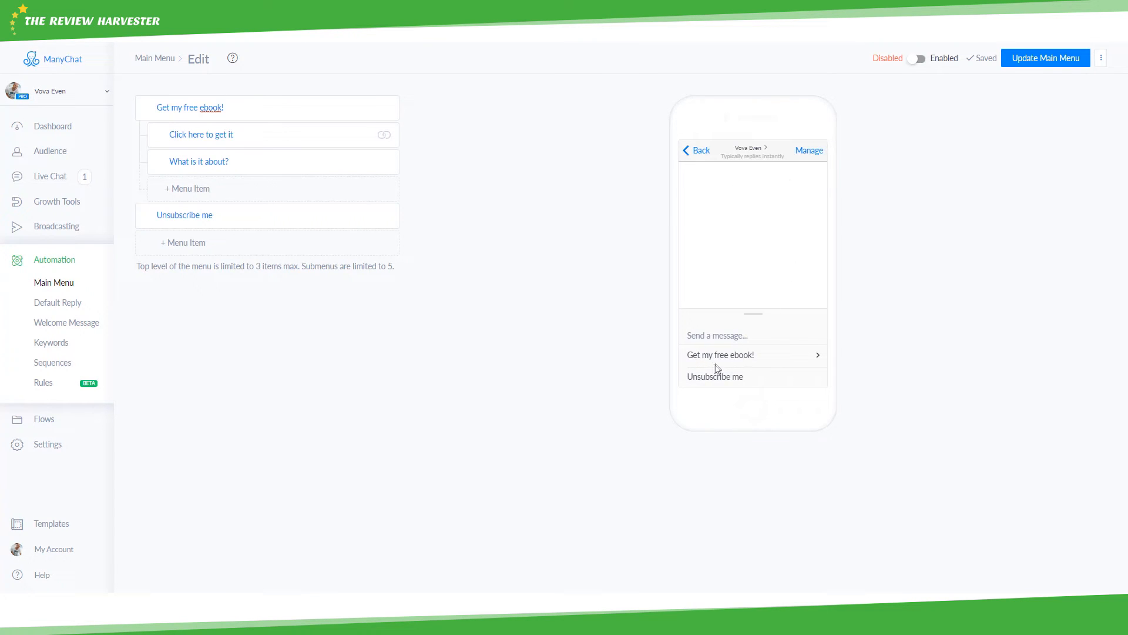
click(745, 355)
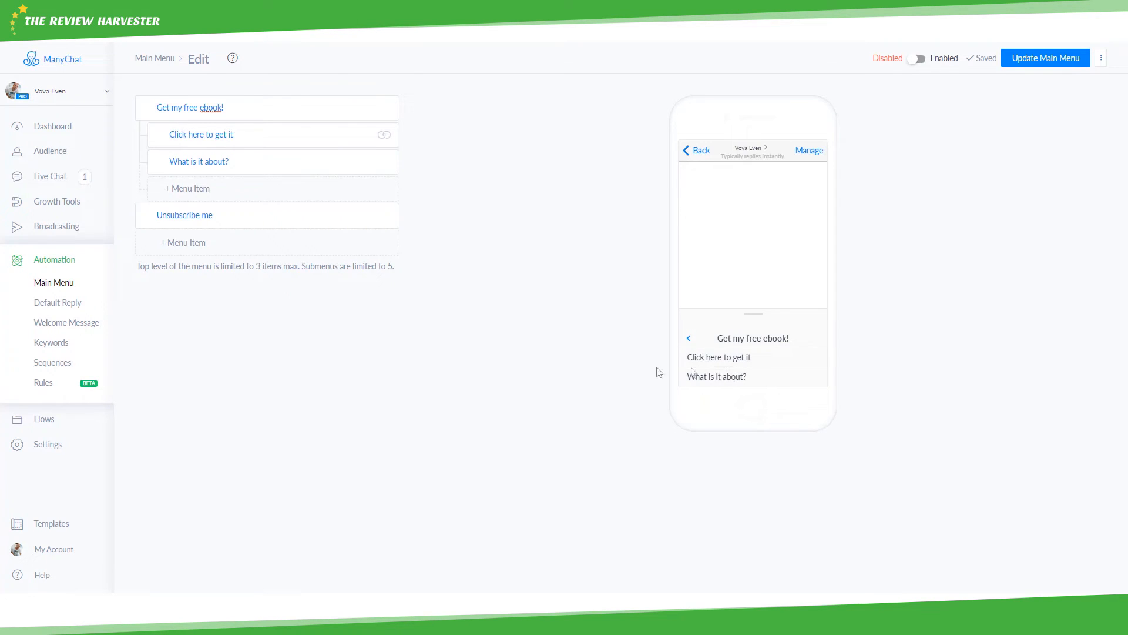
click(297, 218)
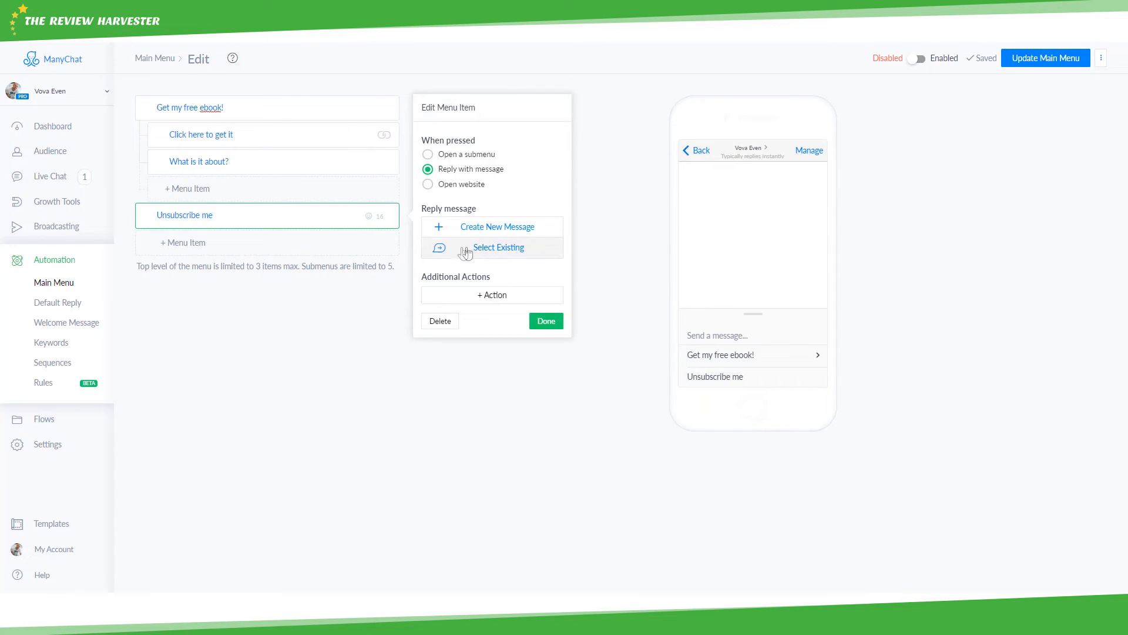
- Give Unsubscribe me an Unsubscribe from bot action and switch the Main Menu to Enabled
click(476, 300)
scroll(471, 312, down, 3)
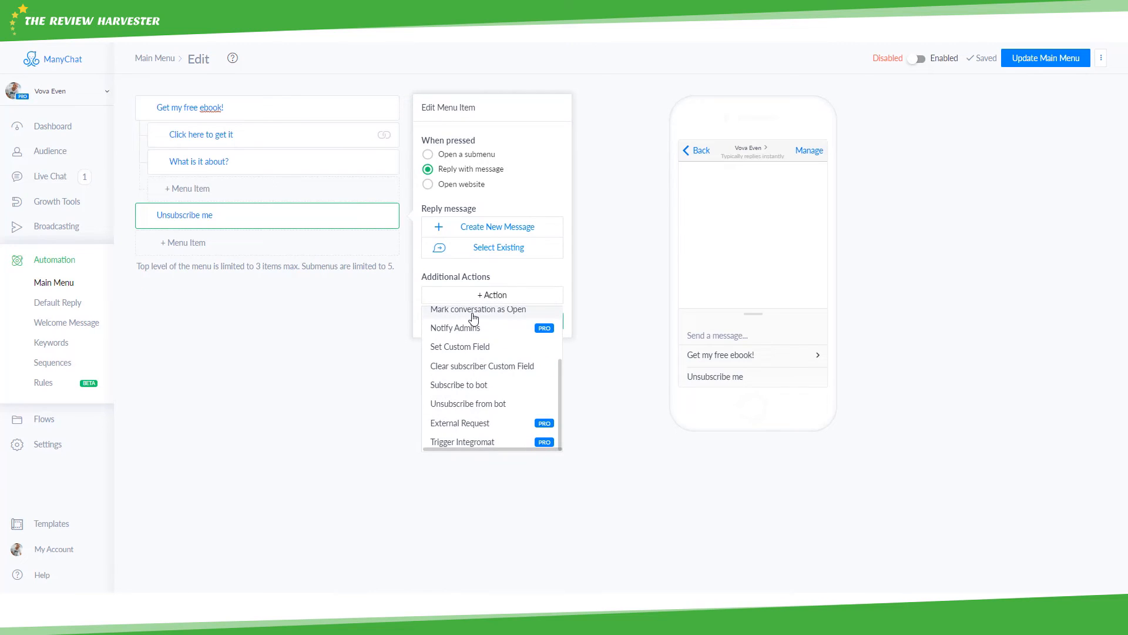
click(481, 406)
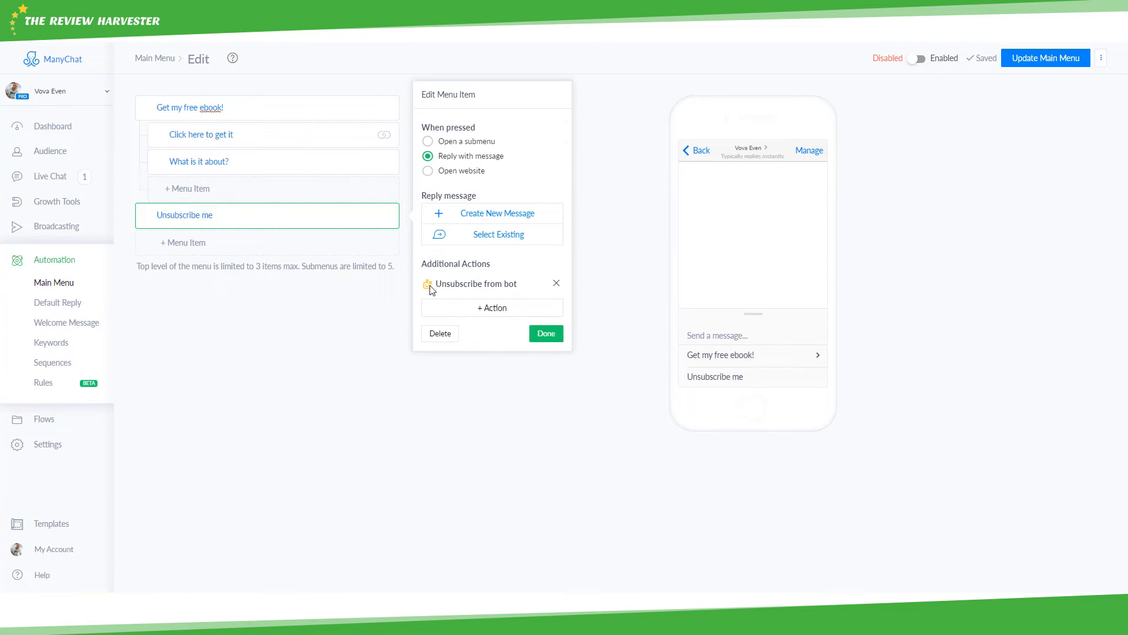
click(547, 334)
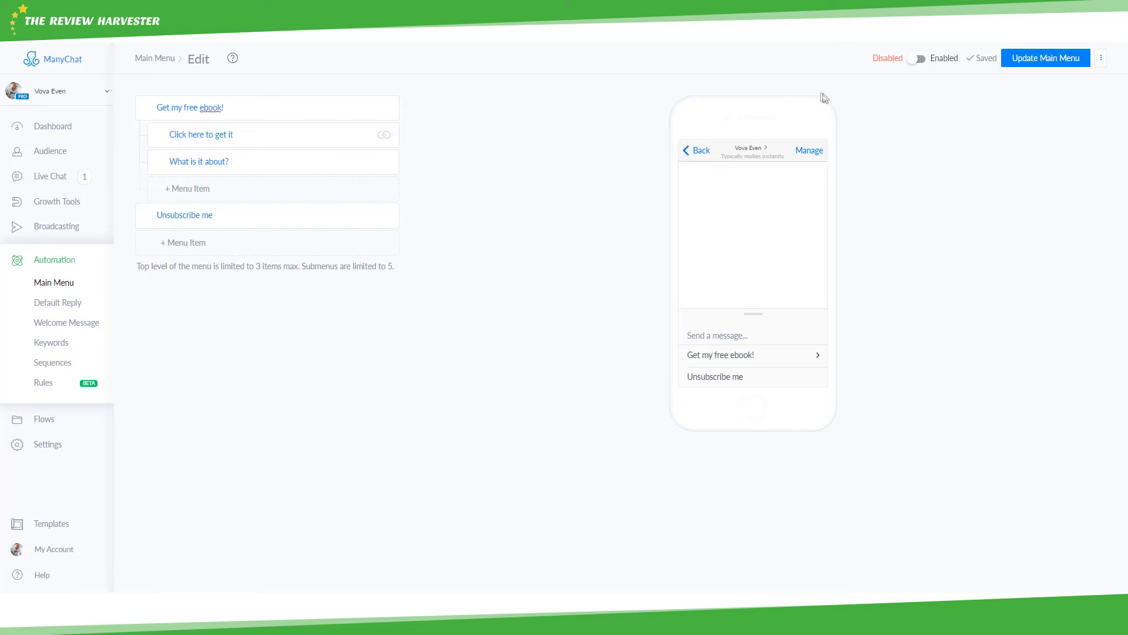
click(915, 59)
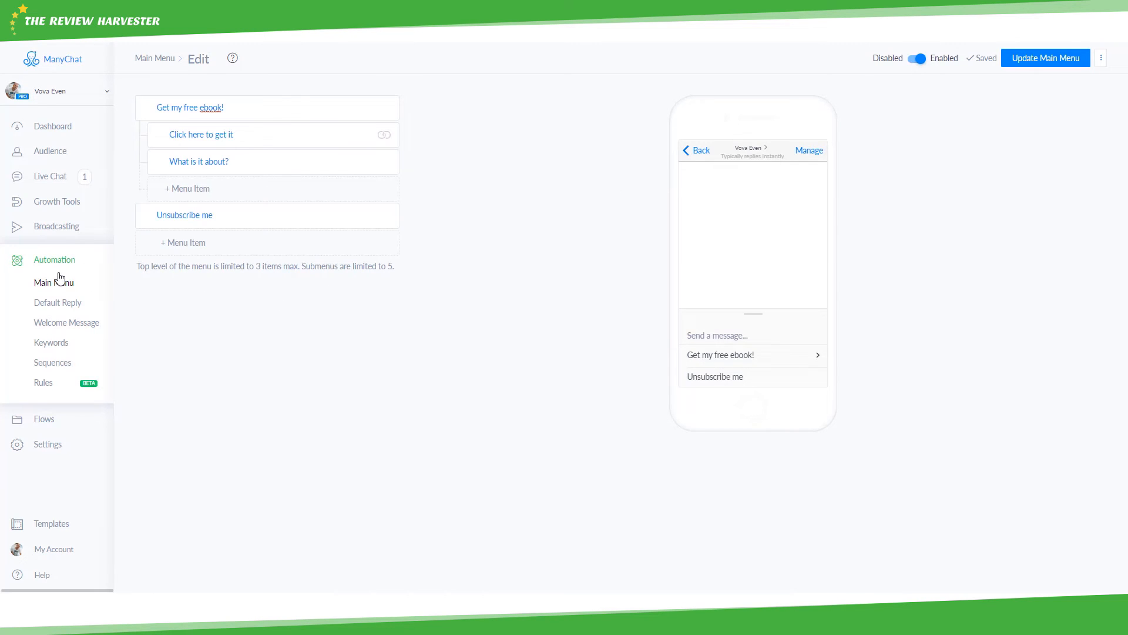
- Open the Default Reply flow and inspect it, following the Talk to human button to its next step
click(55, 305)
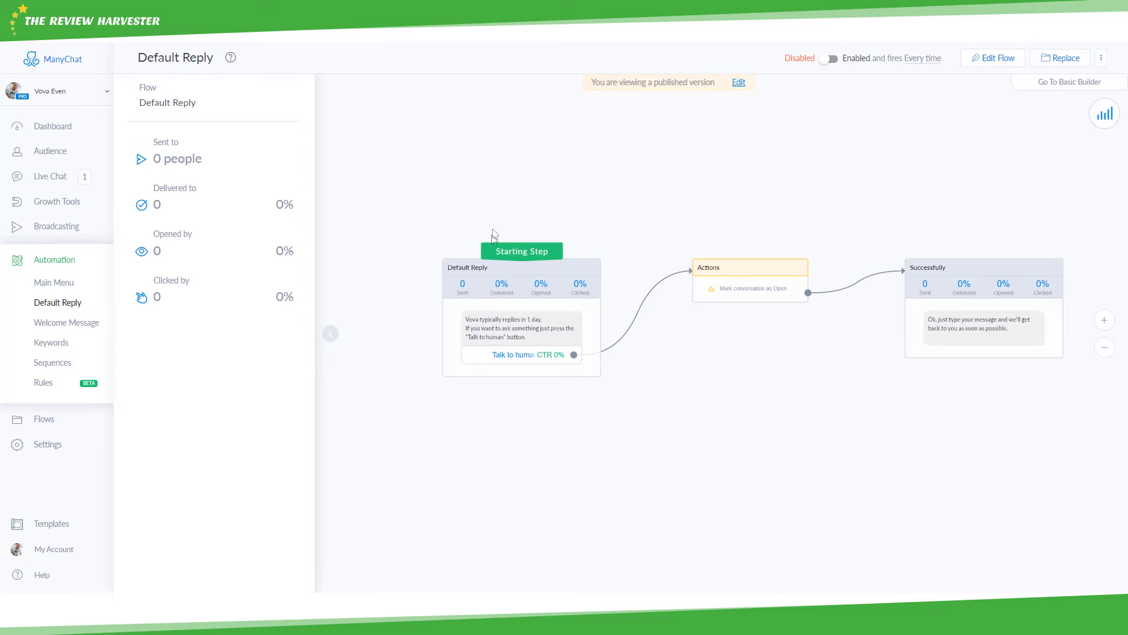
scroll(484, 300, up, 2)
scroll(477, 343, down, 1)
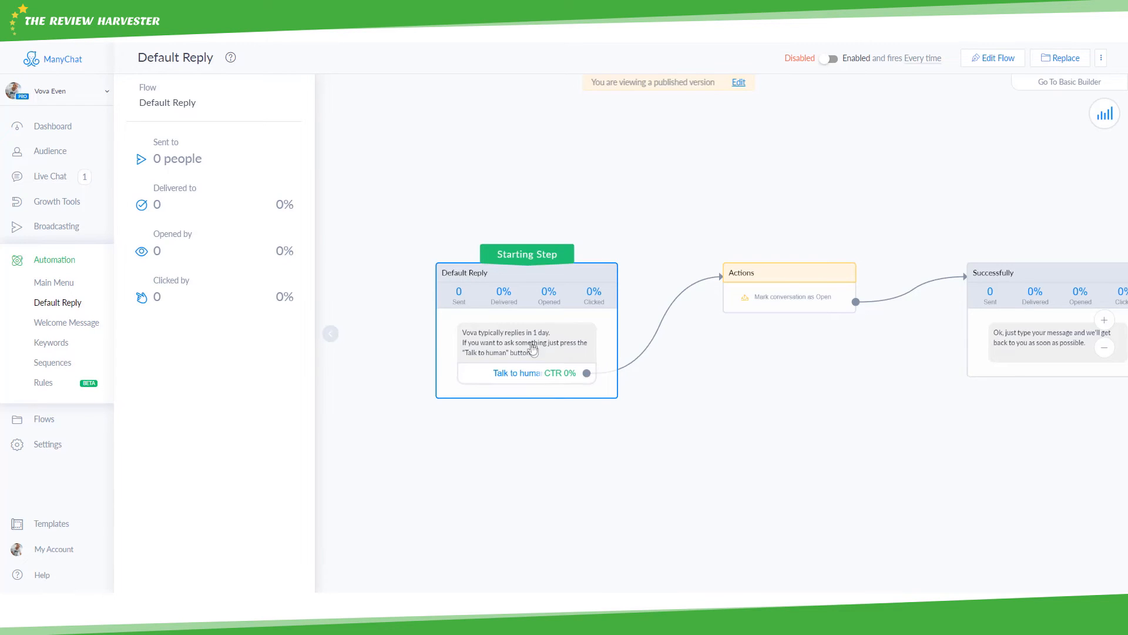
scroll(528, 342, up, 1)
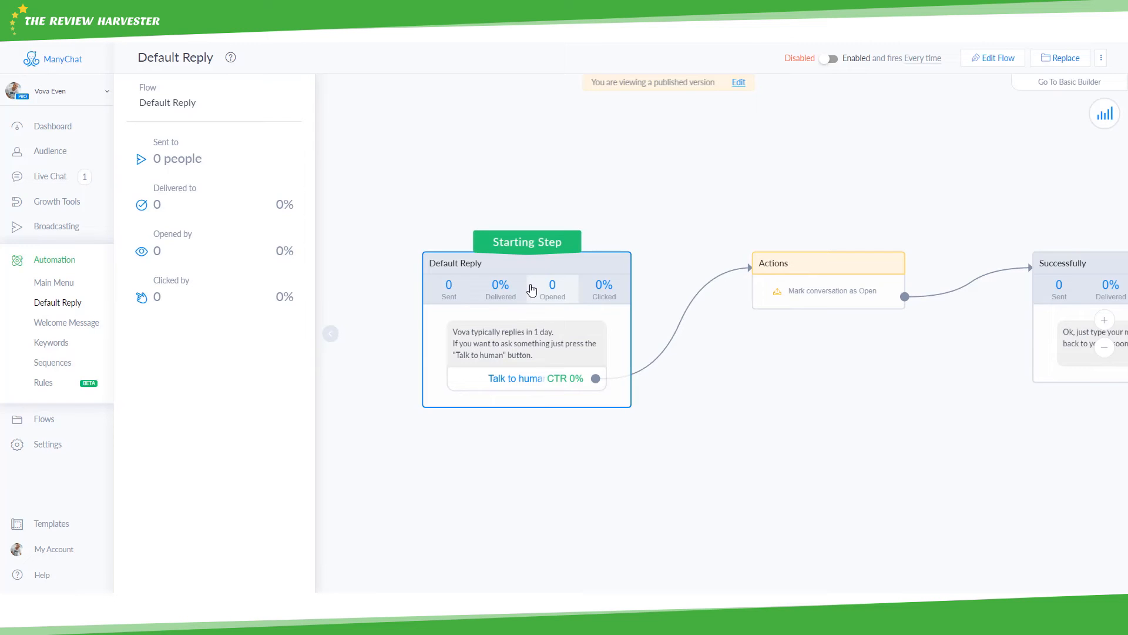
scroll(486, 374, up, 1)
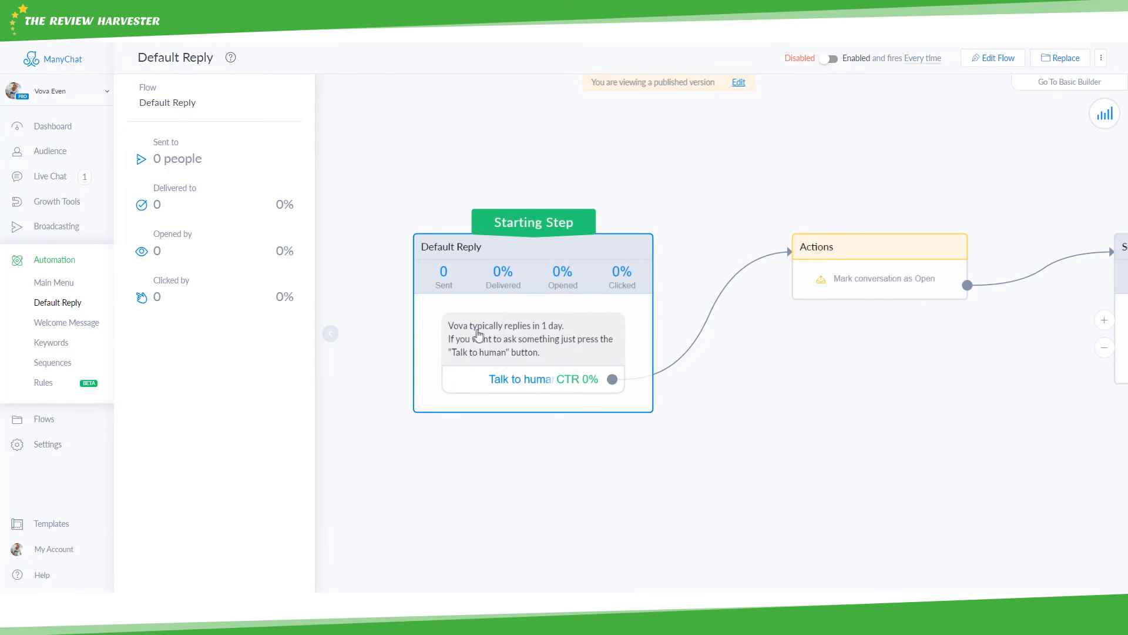
click(531, 383)
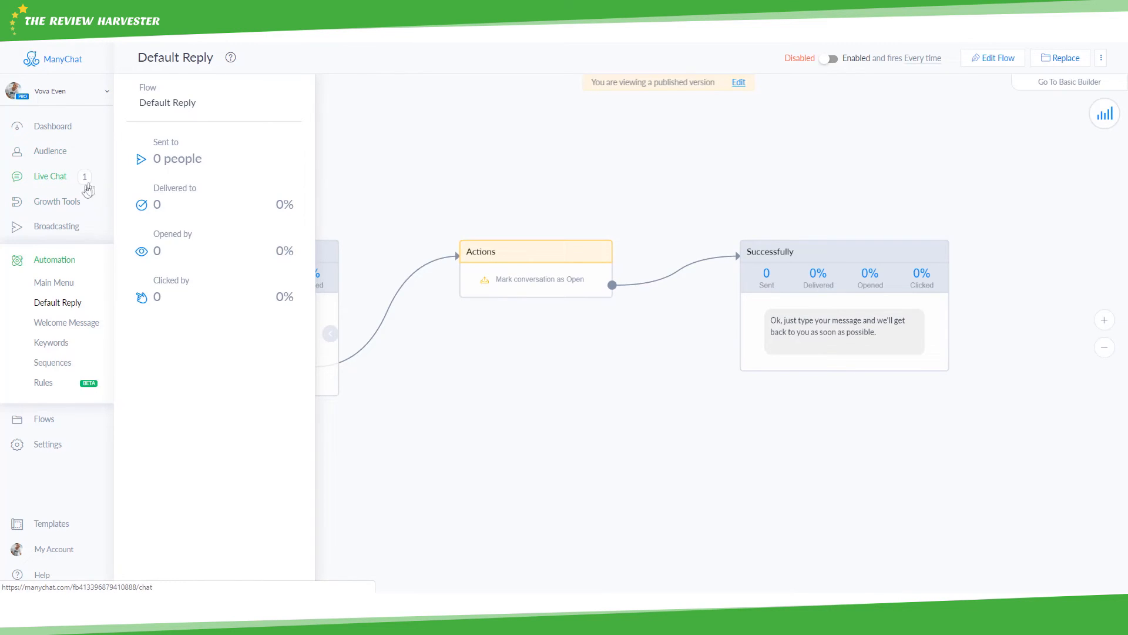
drag(928, 391, 898, 394)
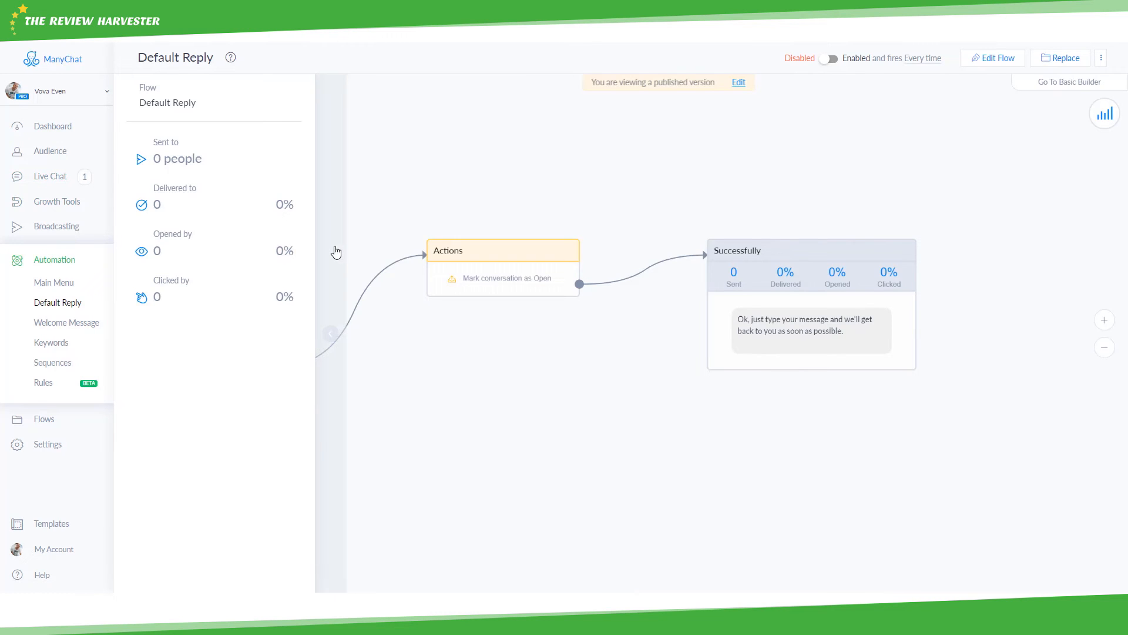
scroll(545, 321, down, 1)
drag(493, 325, 608, 345)
scroll(600, 339, down, 1)
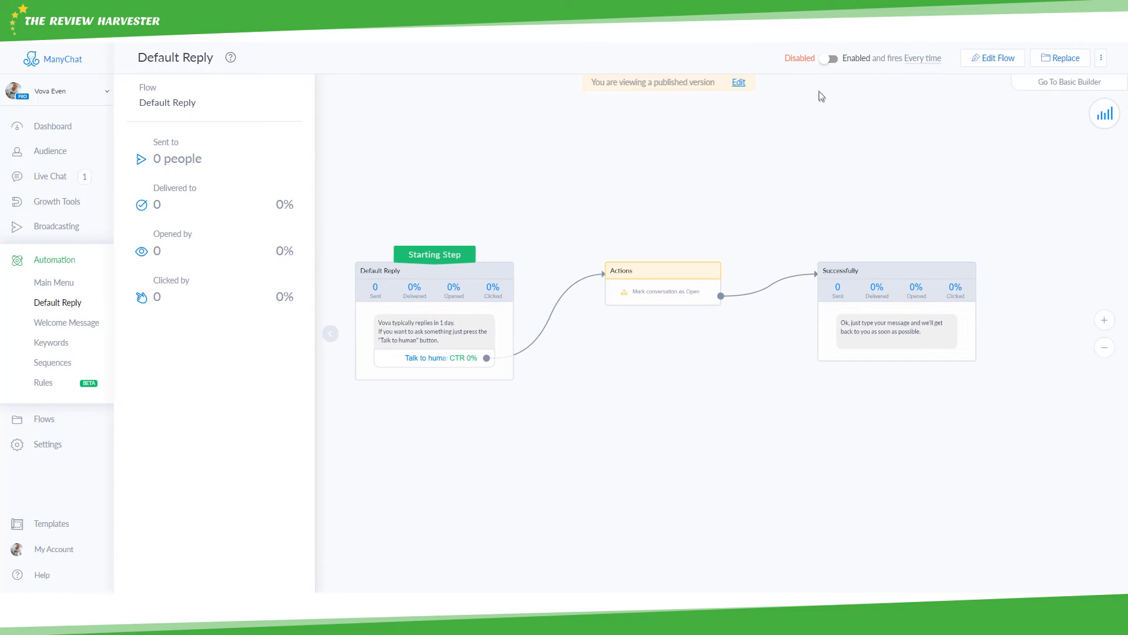
- Enable the Default Reply and set it to fire Every time rather than Once per 24h
click(827, 61)
click(911, 63)
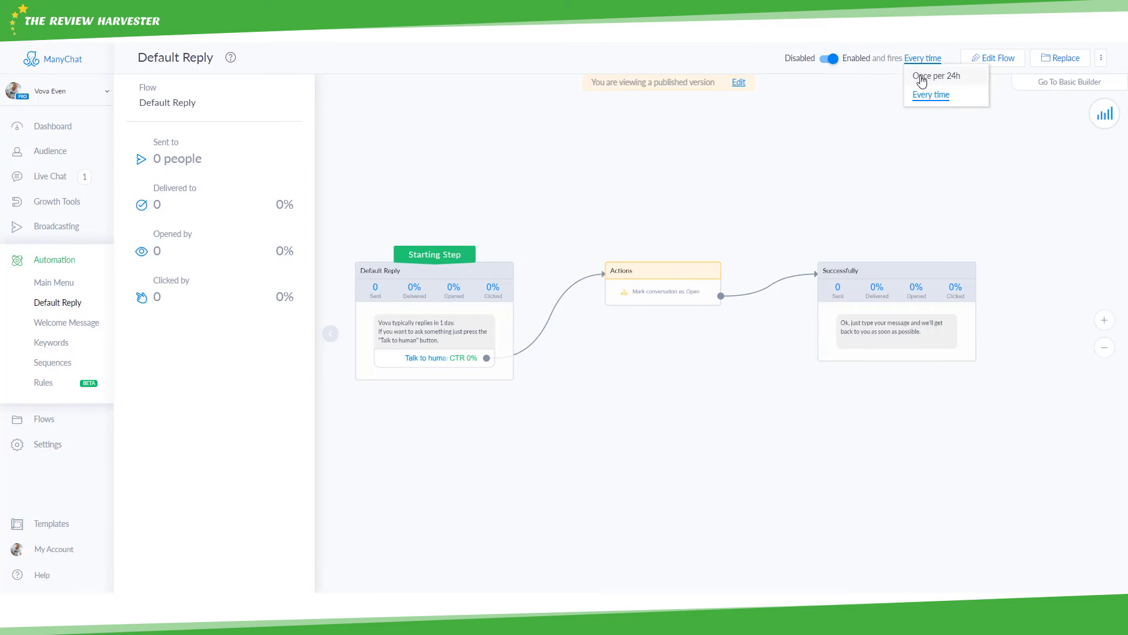
click(921, 76)
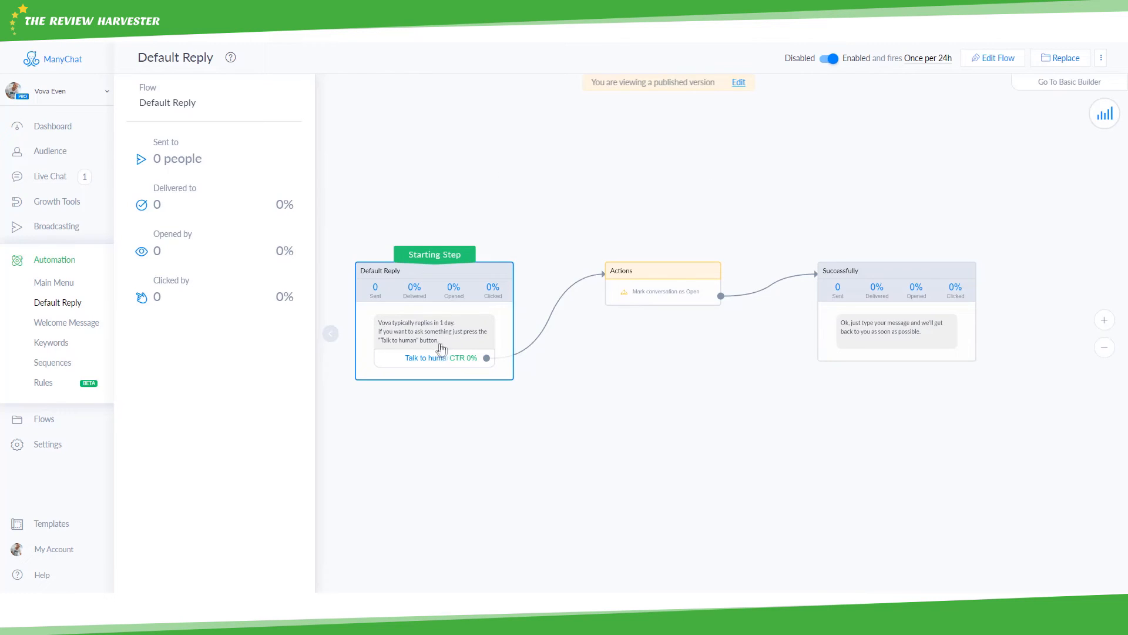
click(933, 60)
click(932, 93)
drag(789, 208, 610, 219)
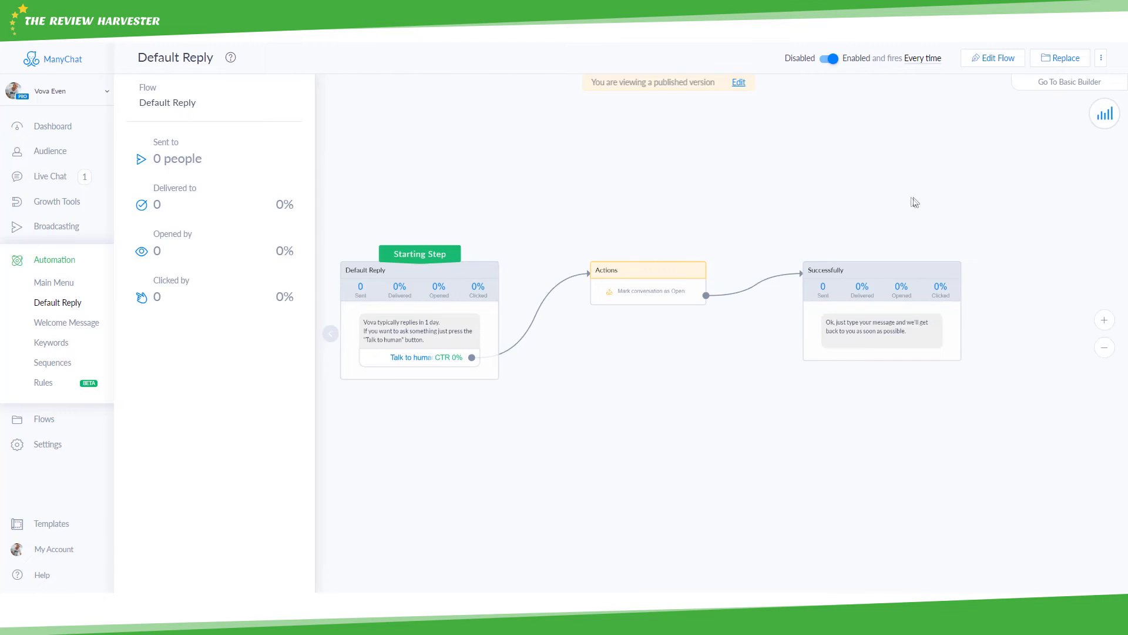
drag(905, 210, 933, 190)
drag(621, 341, 650, 344)
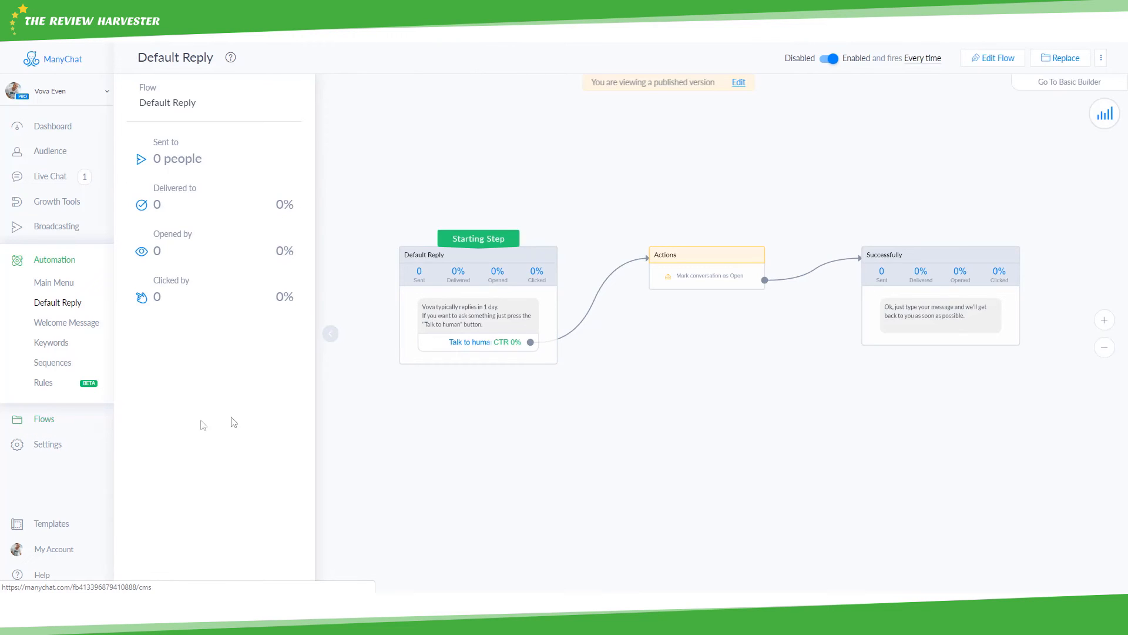
- Open the Welcome Message flow, glance at the connected Facebook page, and return to the flow
click(49, 328)
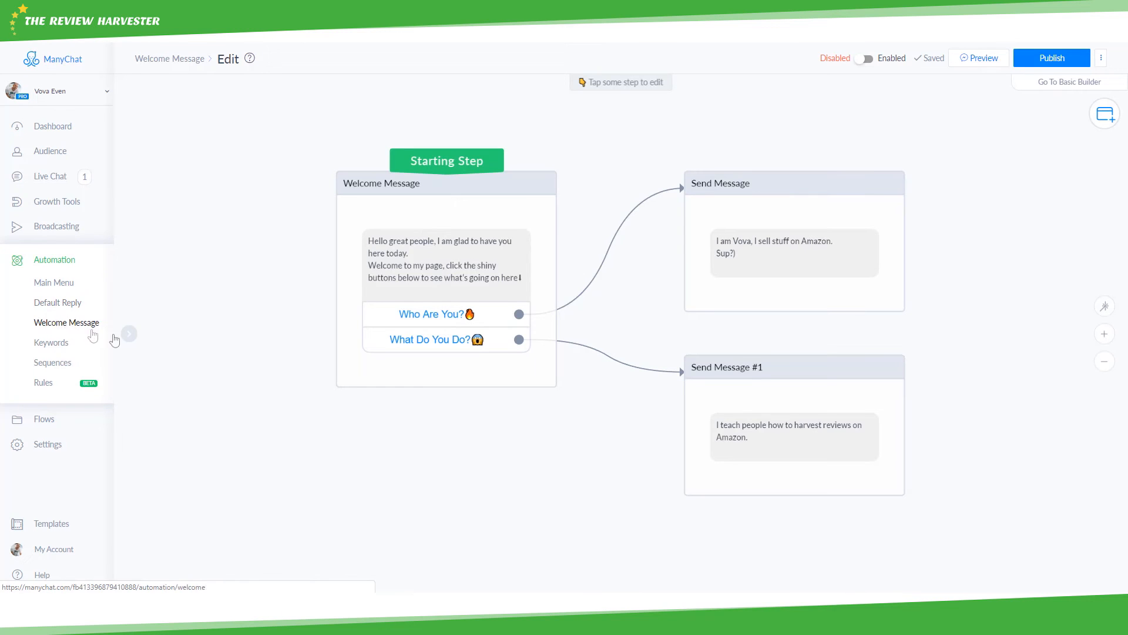
scroll(342, 232, down, 1)
drag(380, 143, 362, 166)
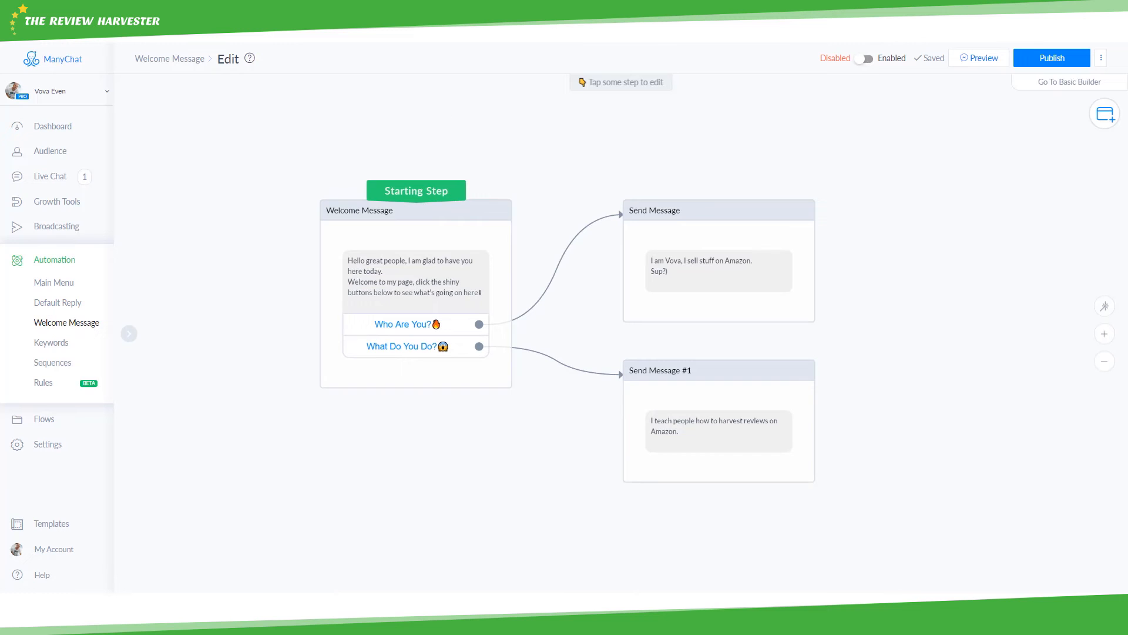
key(ctrl+Tab)
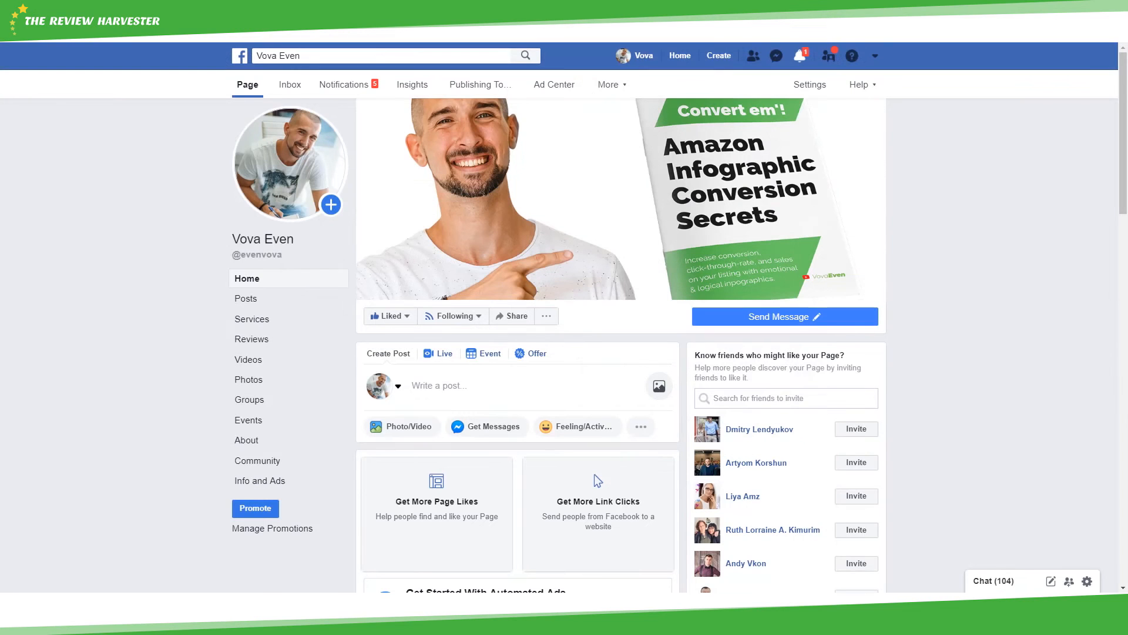
mouse_move(794, 326)
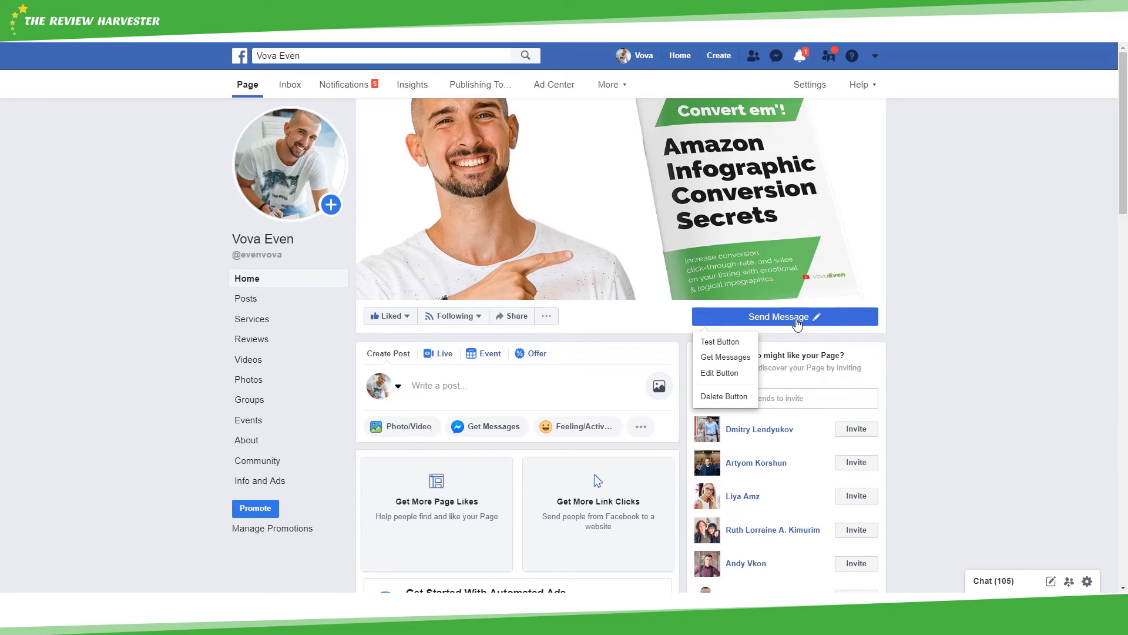
key(ctrl+shift+Tab)
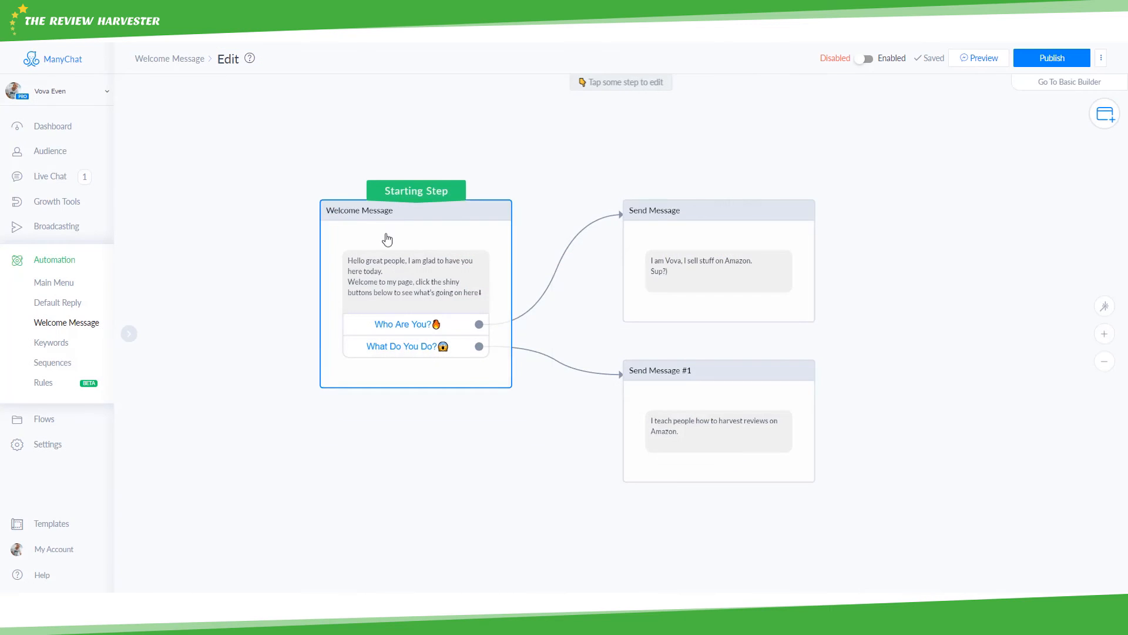
scroll(386, 238, up, 2)
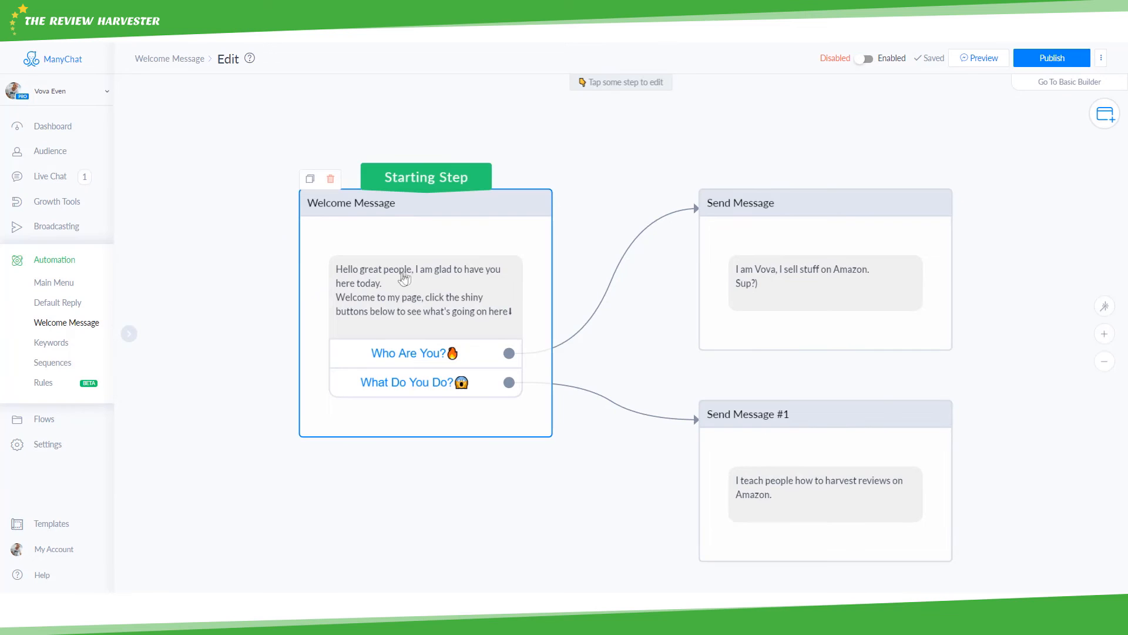
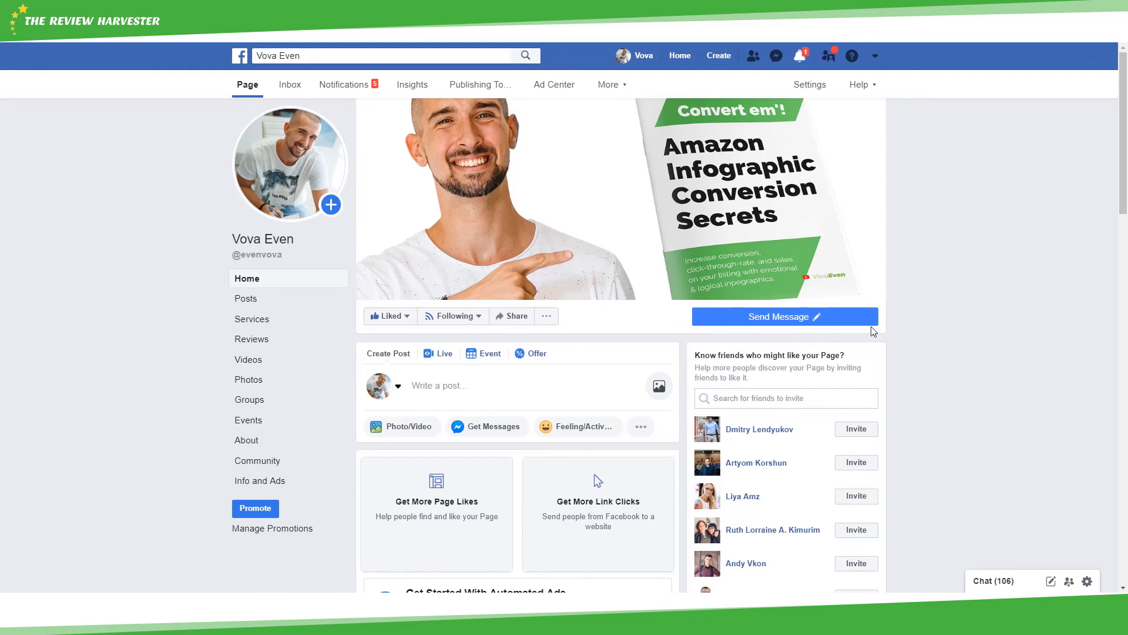
- Leave the Facebook page and return to ManyChat's Welcome Message flow editor
mouse_move(756, 322)
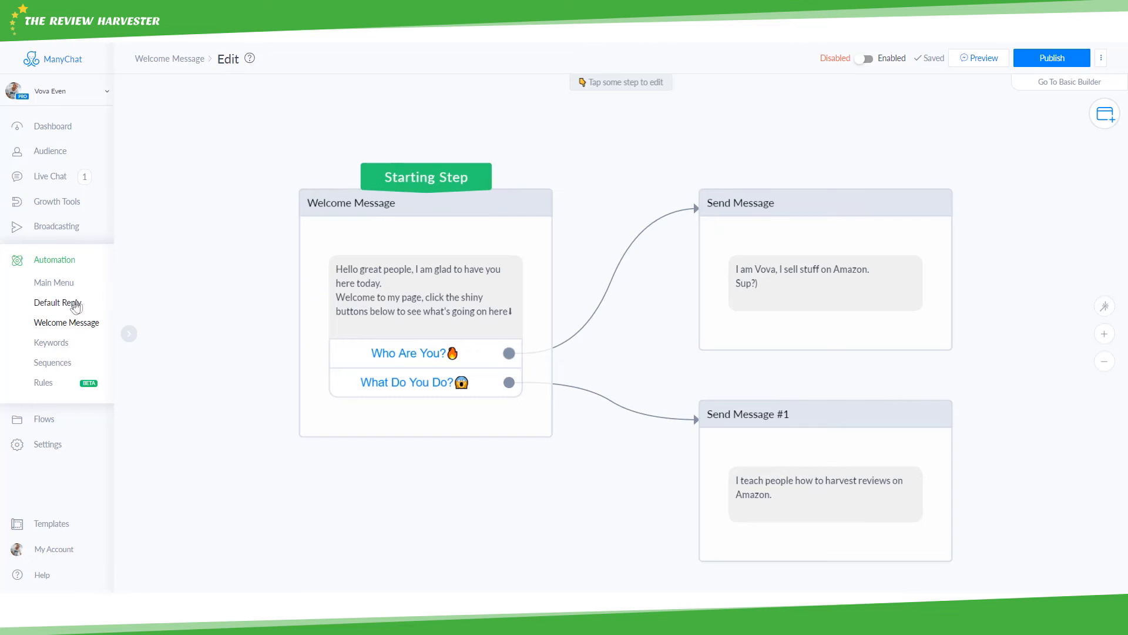
- Open the Keywords list, view the 'Subscribe to bot' reply flow, and return to the rules
click(43, 342)
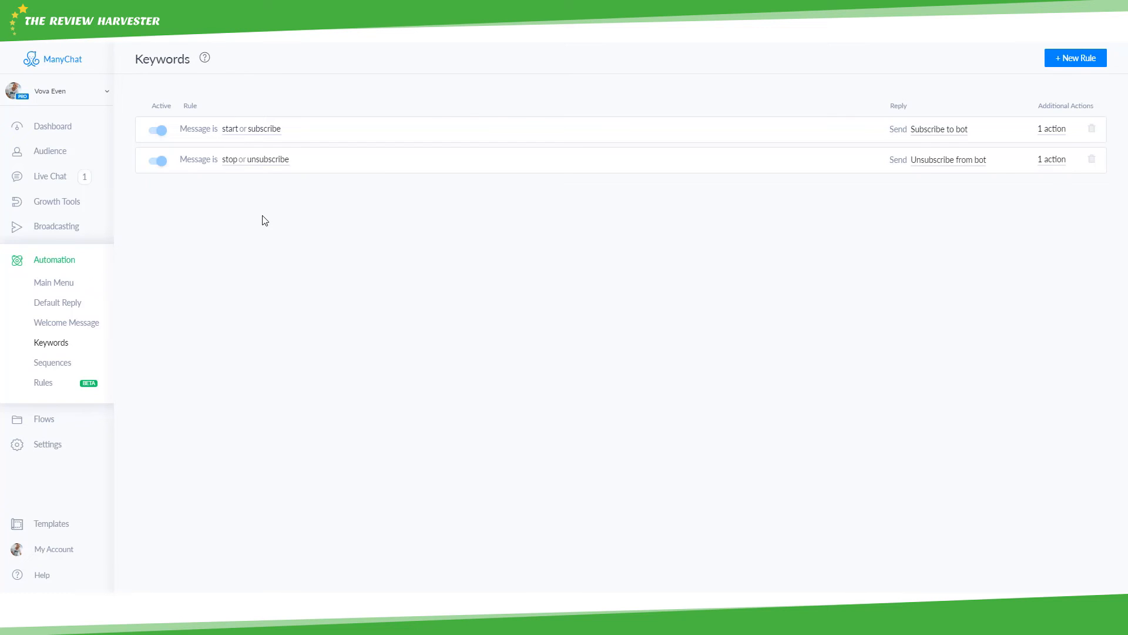
click(926, 130)
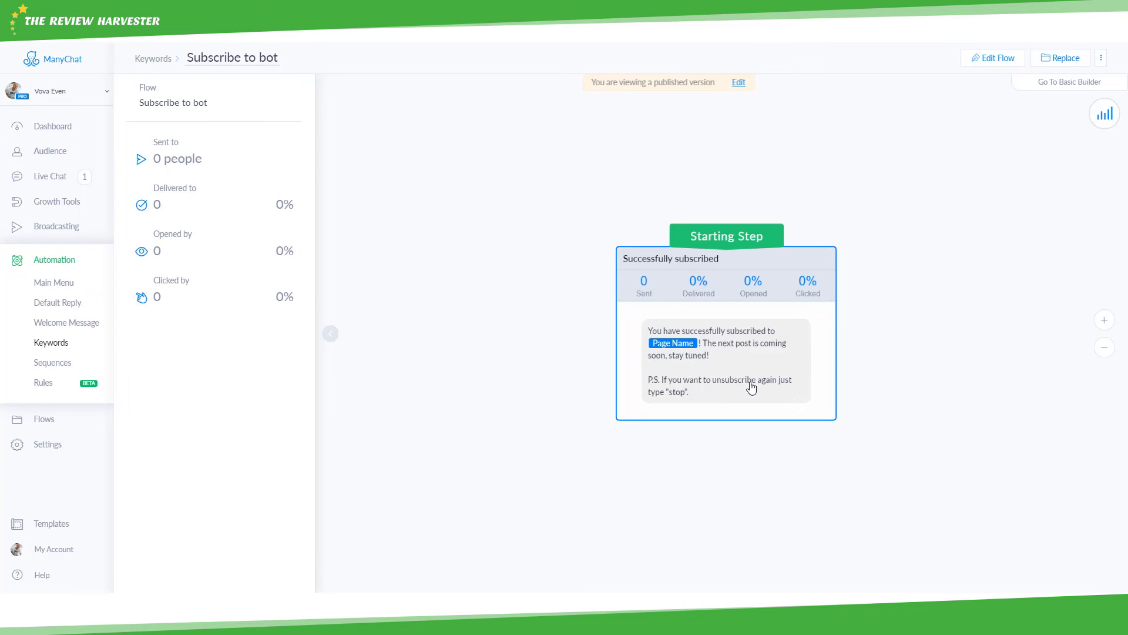
key(alt+Left)
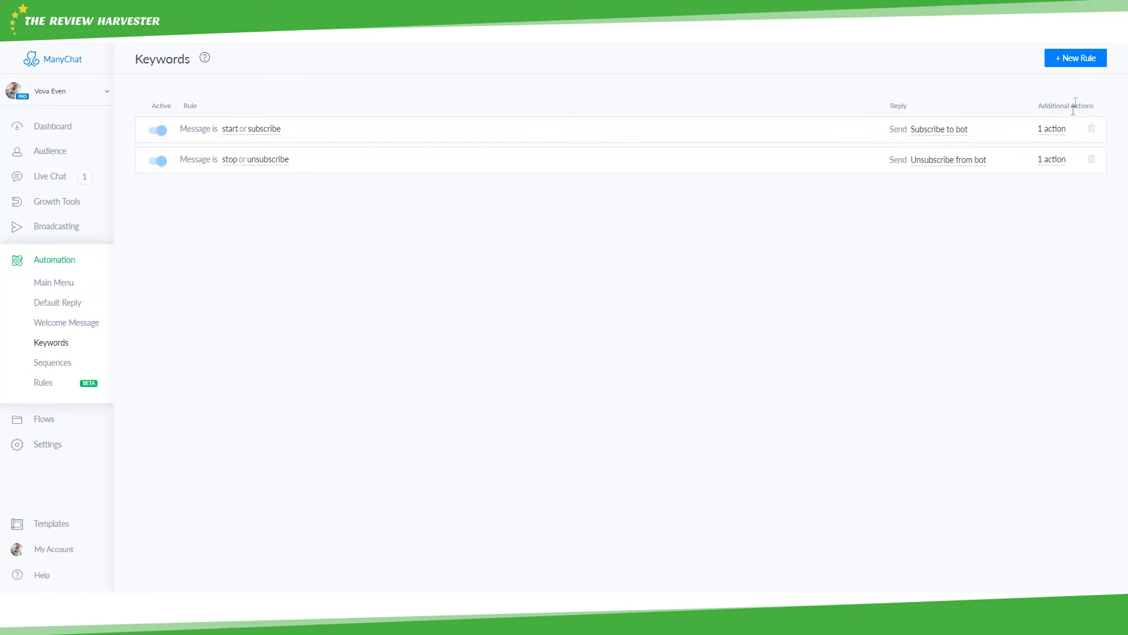
- Check the extra actions of the start and stop keyword rules
click(1056, 130)
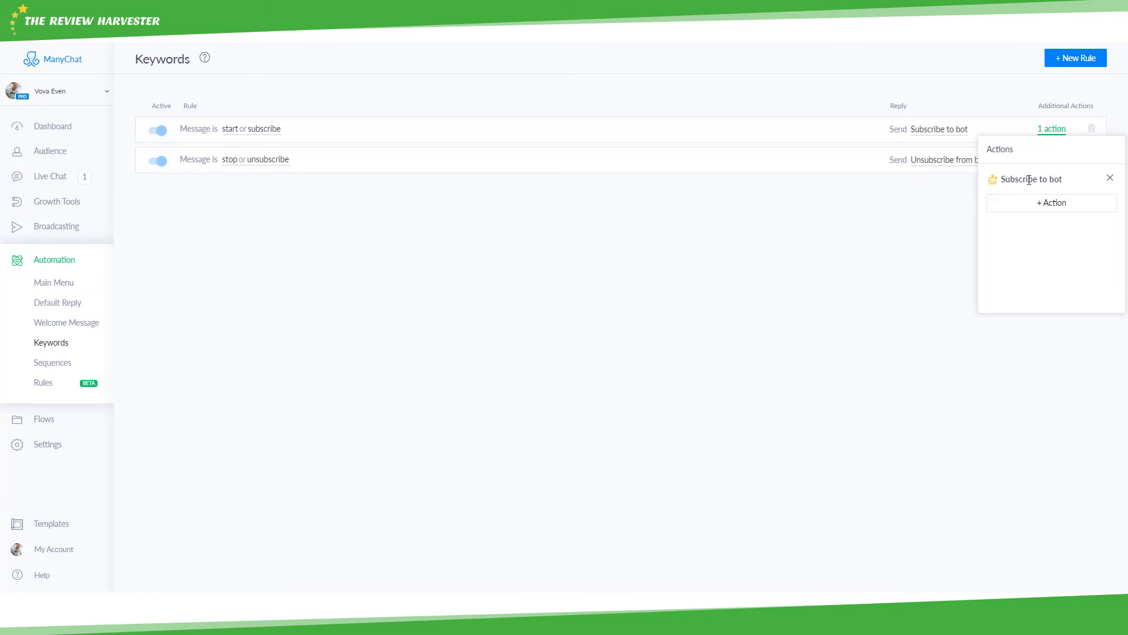
click(874, 210)
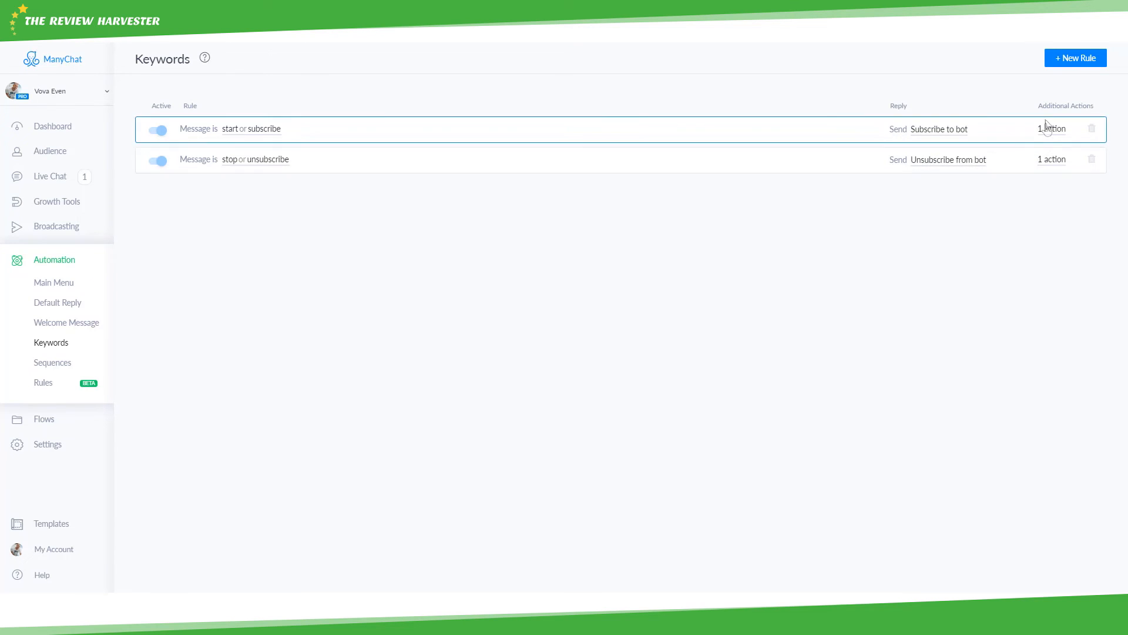
click(1058, 160)
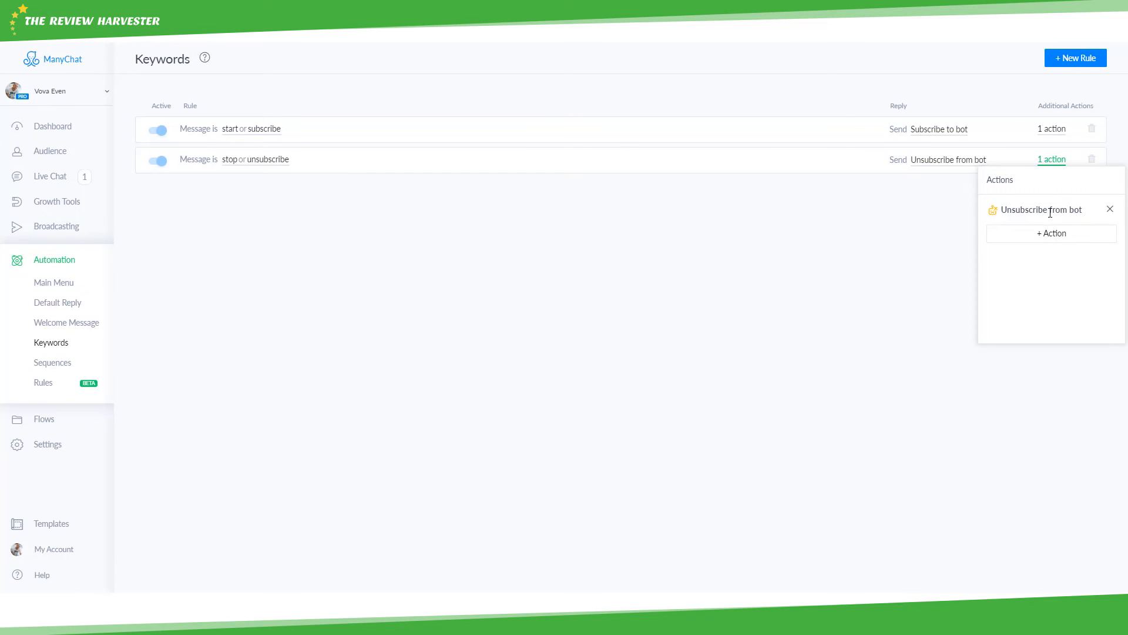
click(946, 216)
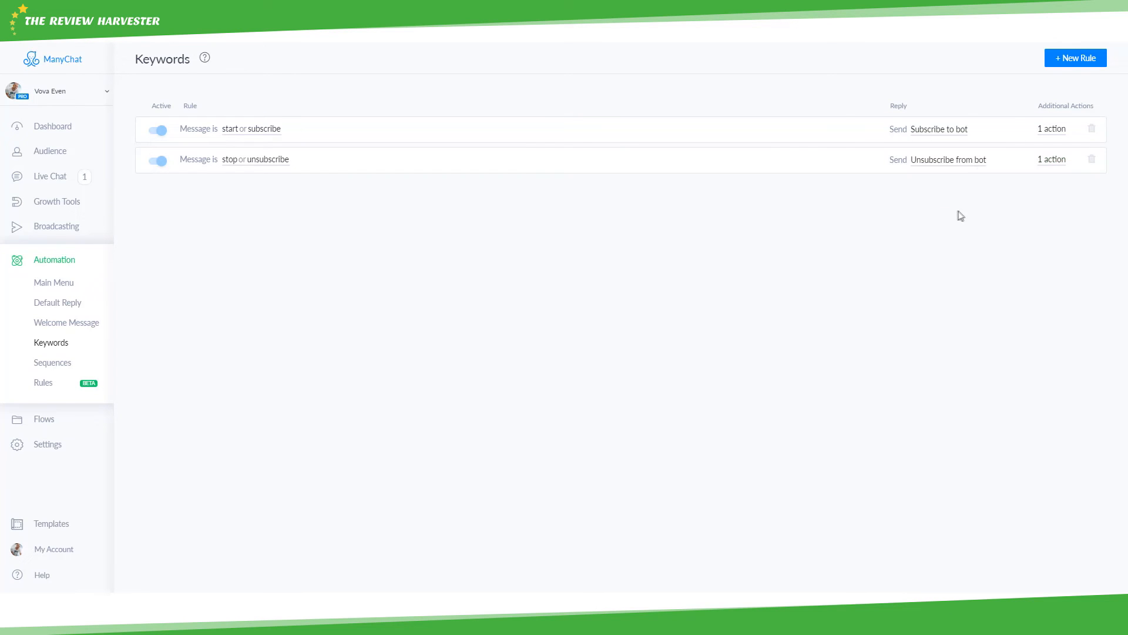
- Create a new 'YouTube' keyword rule and begin a new reply for it
click(1062, 59)
text(YouTube)
click(342, 245)
click(1037, 191)
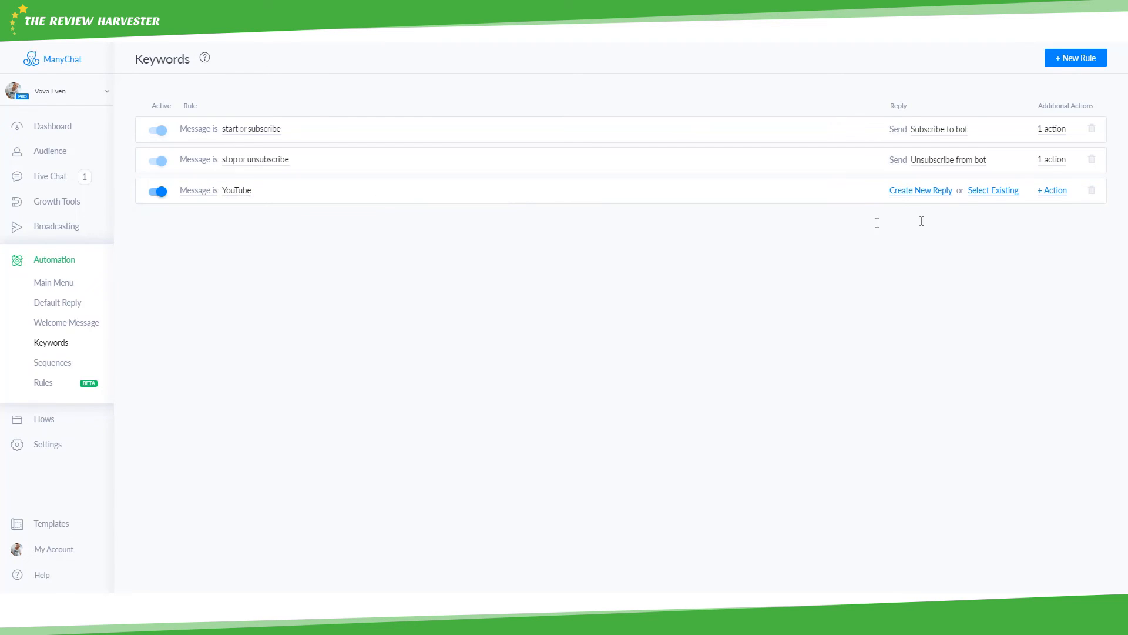
click(926, 193)
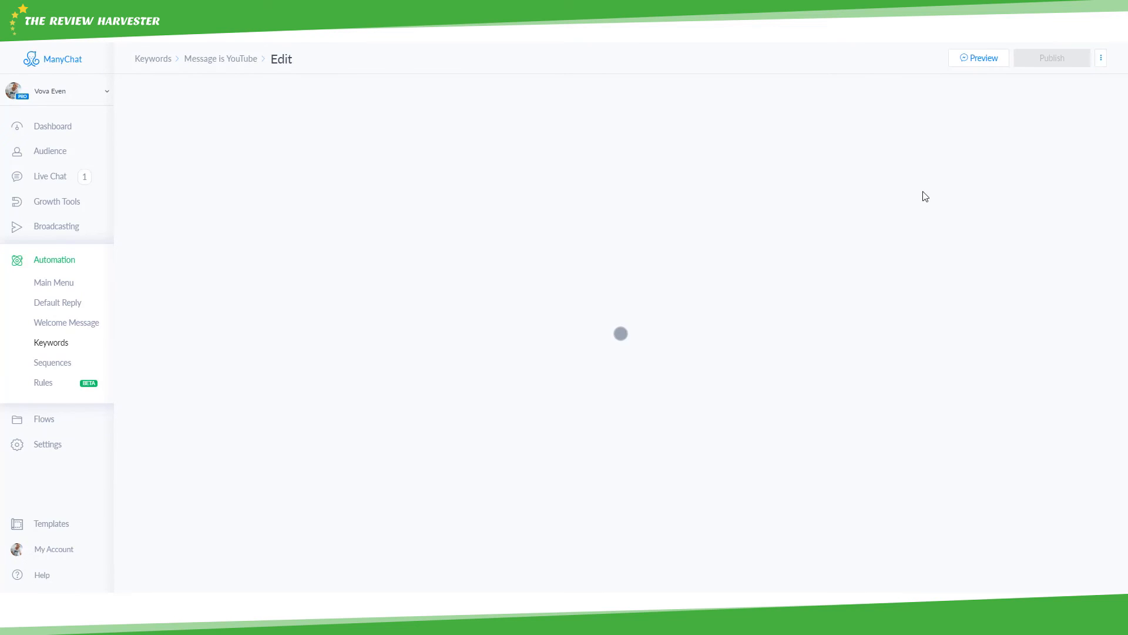
- Paste the reply message text and add a button titled with the author's channel name
click(586, 346)
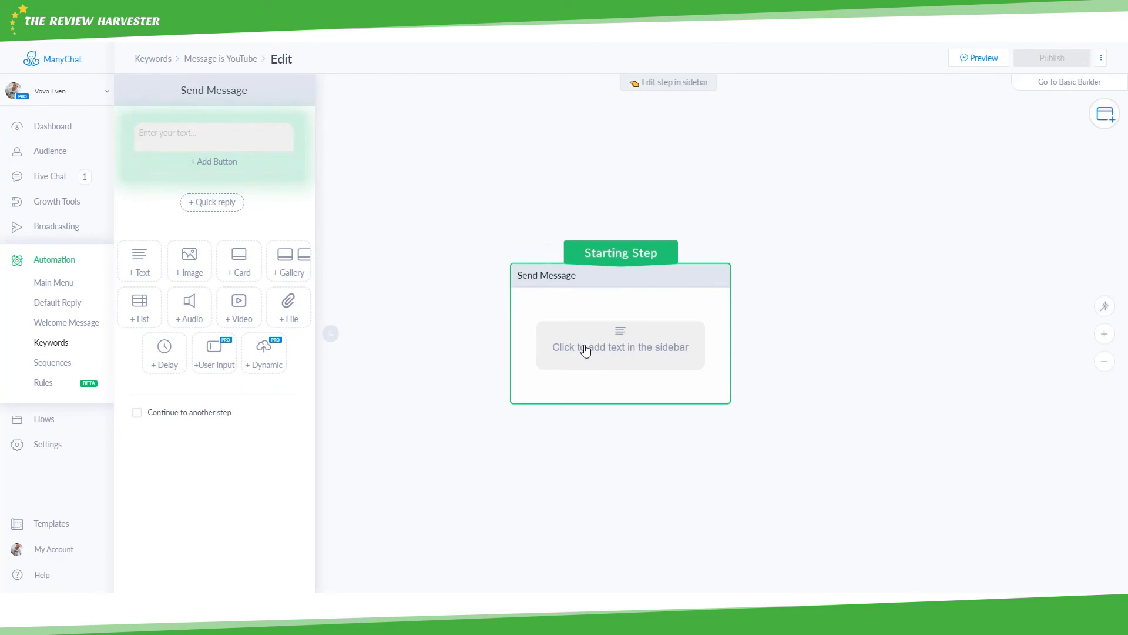
click(264, 146)
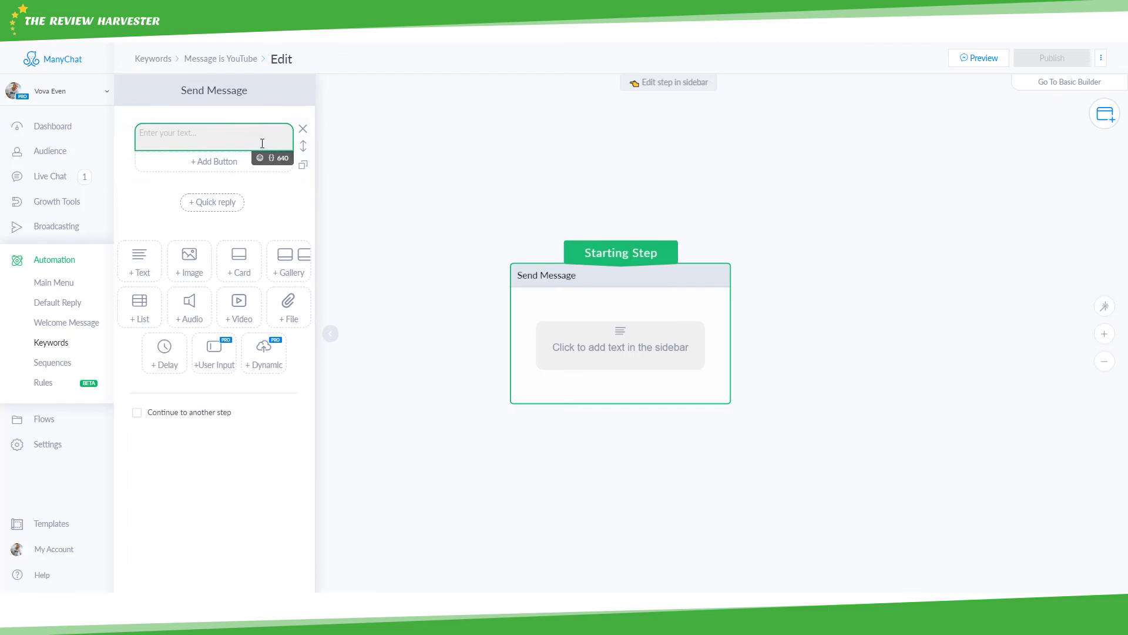
text(Oh, you might be interested in watching some of my YouTube vids? Here my youtube in this button below)
click(216, 177)
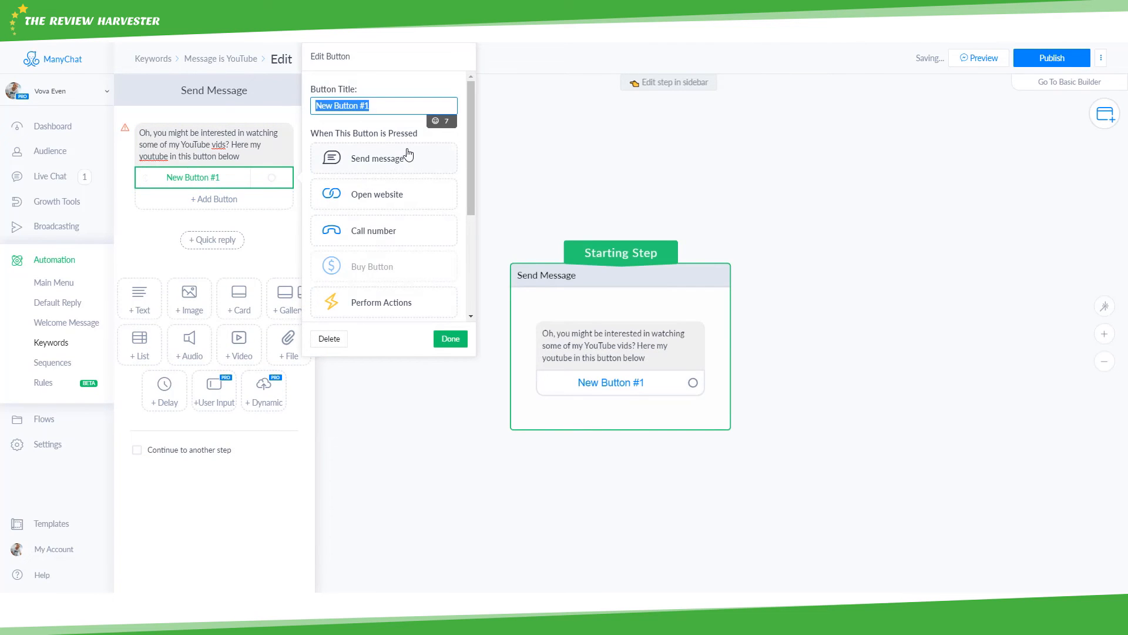
text(VOvas YouTube)
- Make the button open the author's YouTube channel URL, then publish the reply
click(379, 194)
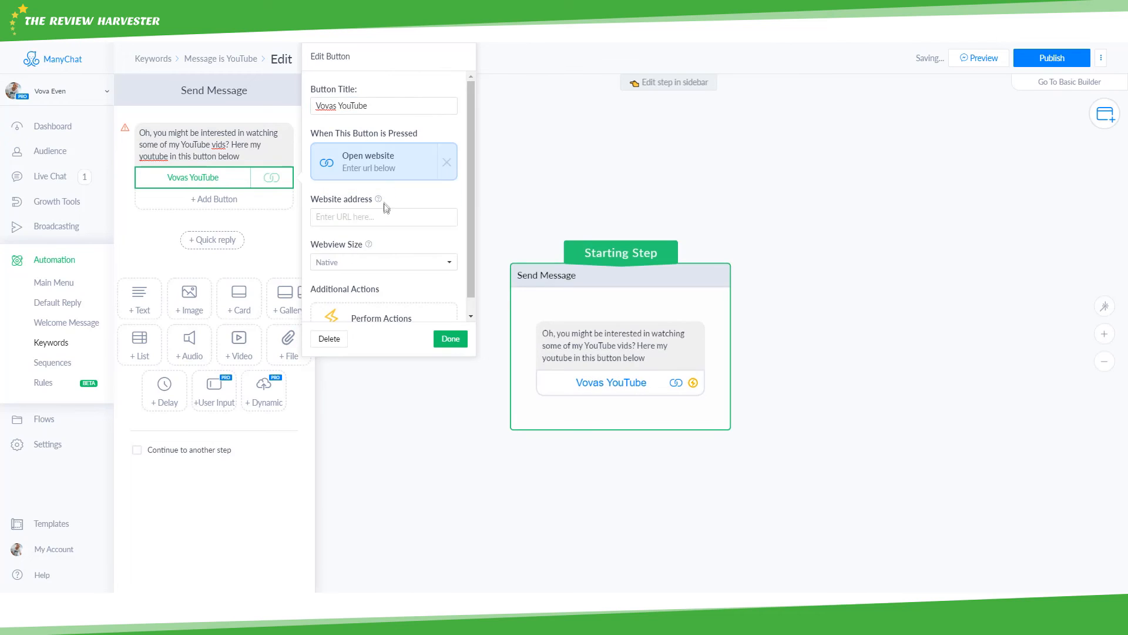
click(383, 216)
text(i=y)
key(BackSpace)
key(BackSpace)
text(youtube.com/c/vovaeven)
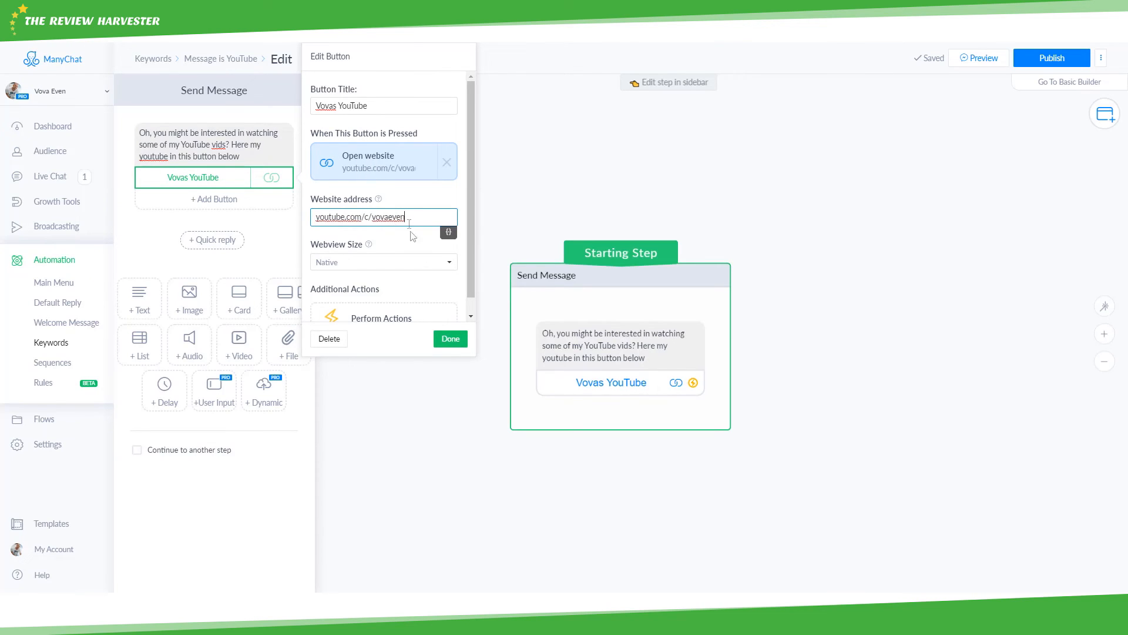
click(446, 339)
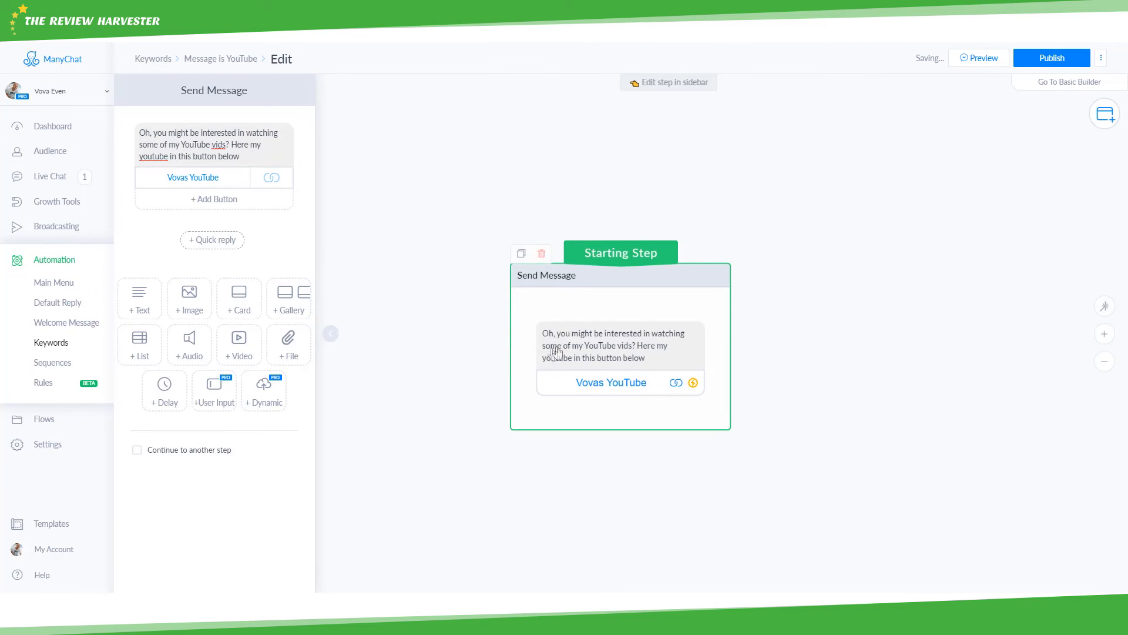
click(1052, 58)
click(157, 52)
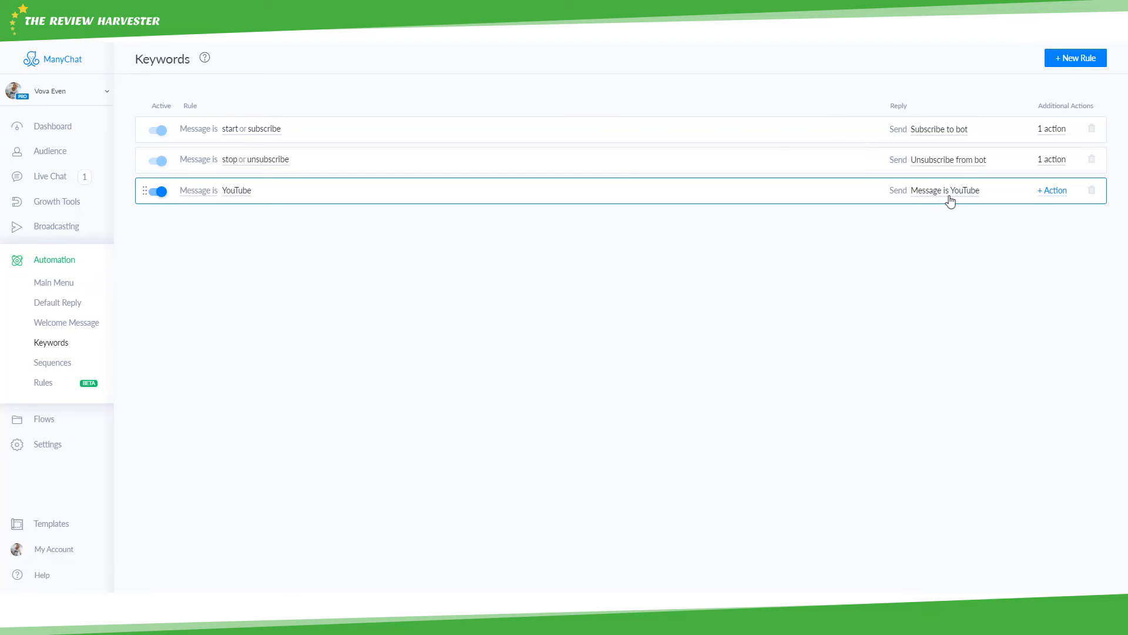
- Add an Add Tag action to the YouTube rule with a new 'LikesYouTube' tag
click(1042, 193)
click(999, 209)
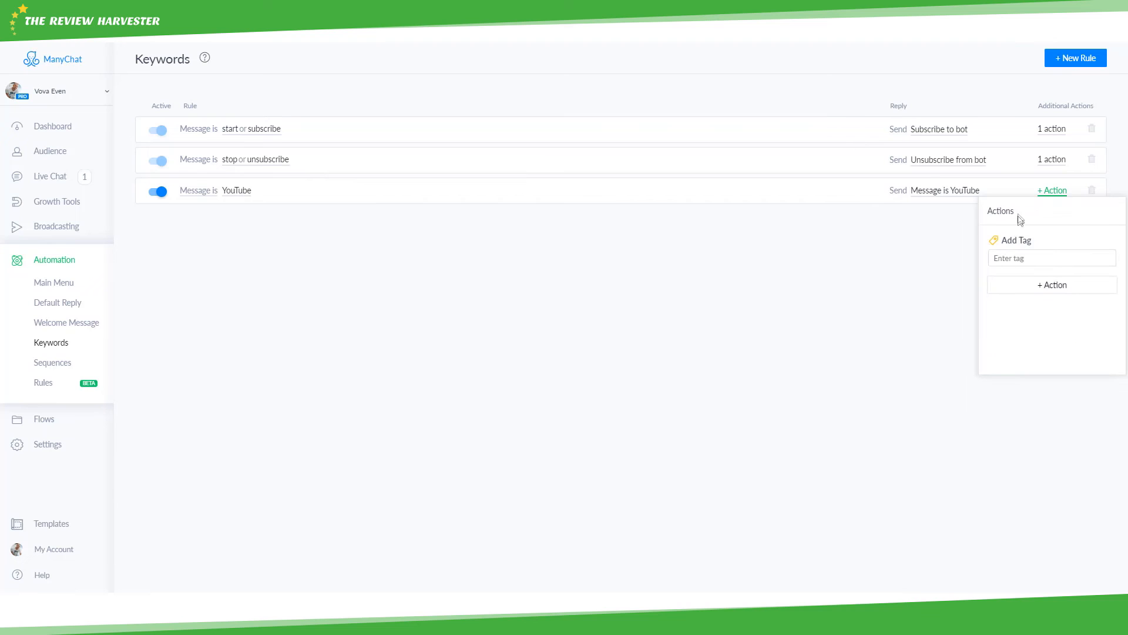
click(1024, 260)
text(LikesYouTube)
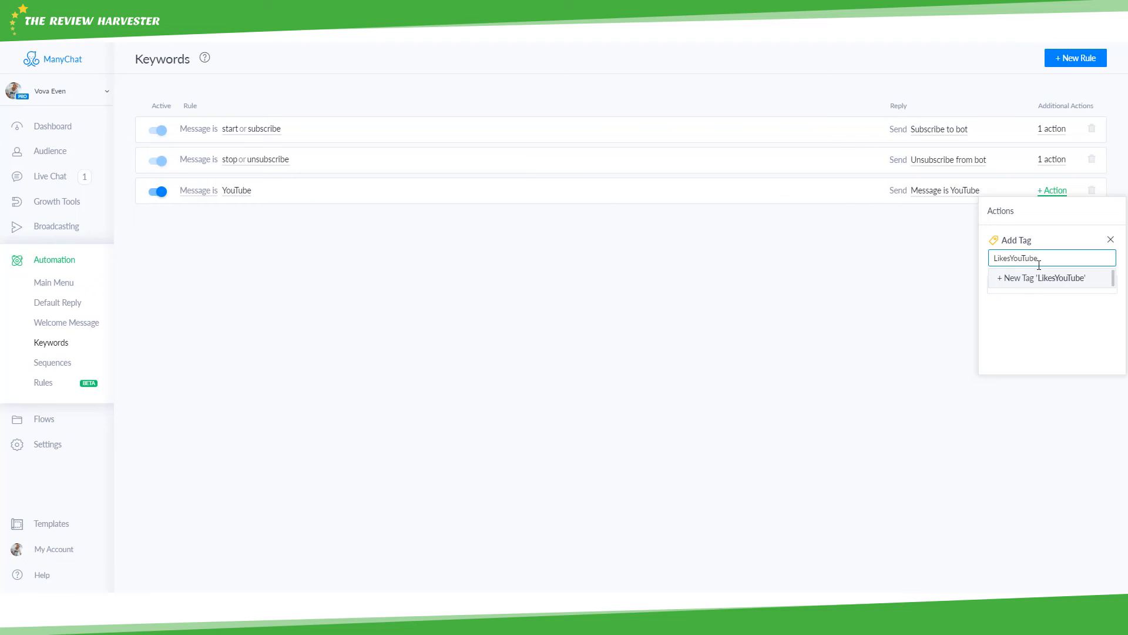
key(ctrl+a)
key(BackSpace)
text(LikesYouTu)
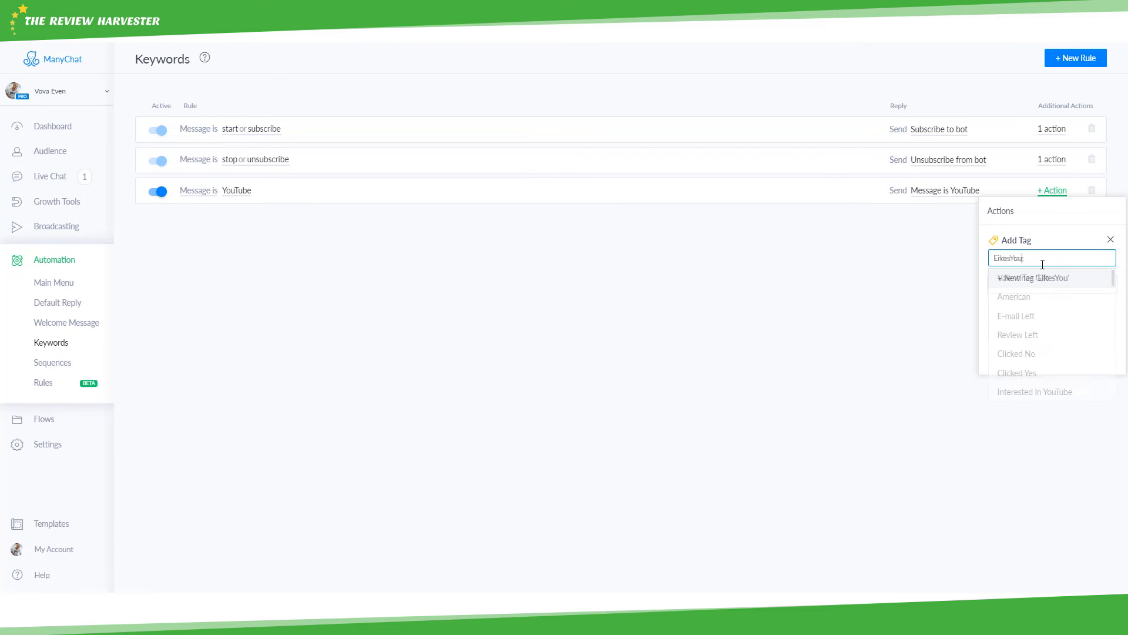
click(1037, 277)
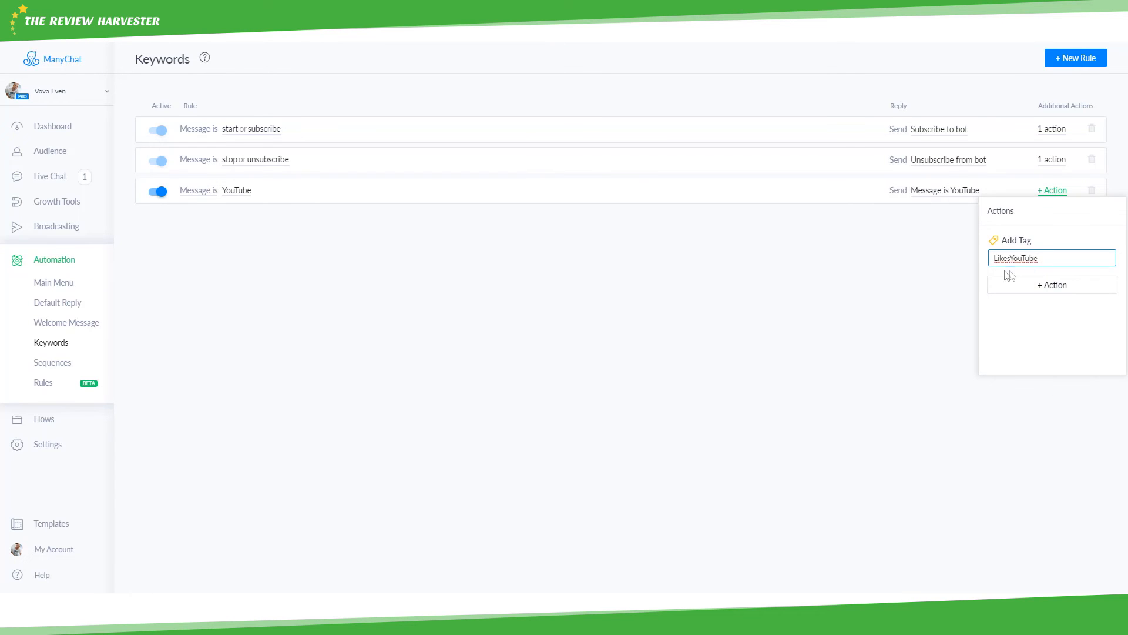
click(953, 238)
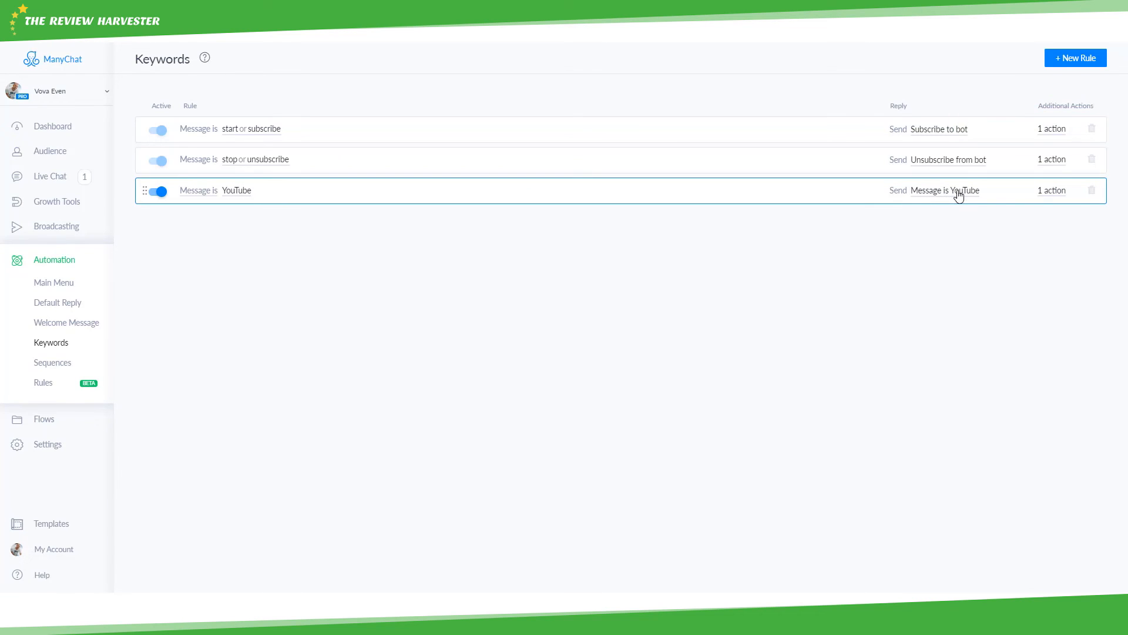
- Review the YouTube rule's actions and browse other action types without adding more
click(1042, 193)
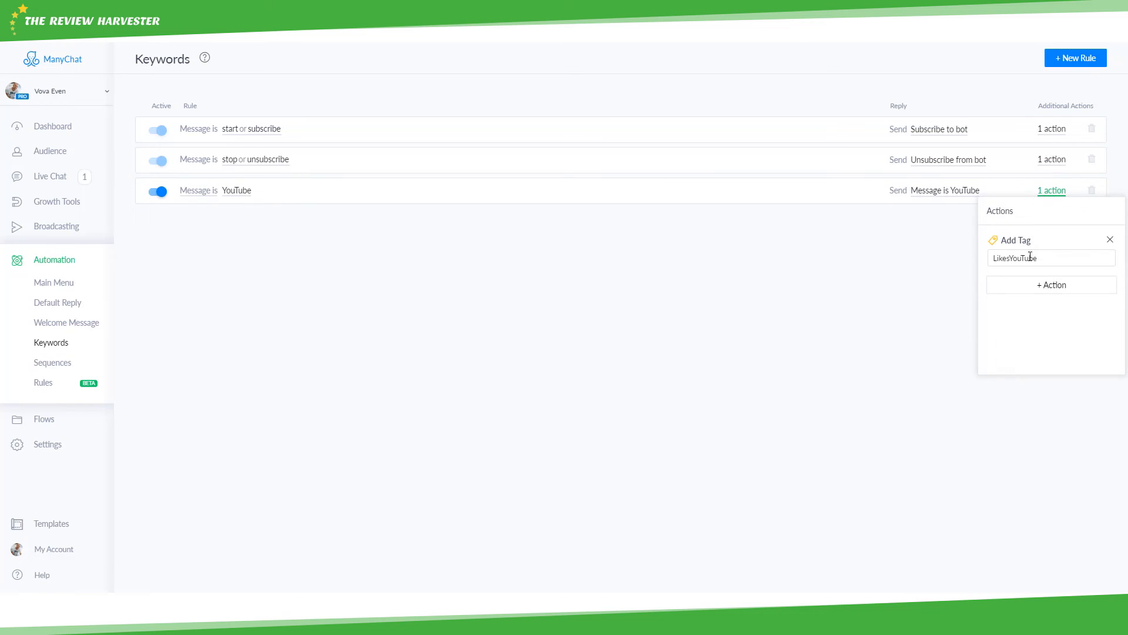
click(943, 256)
click(1052, 191)
click(1081, 288)
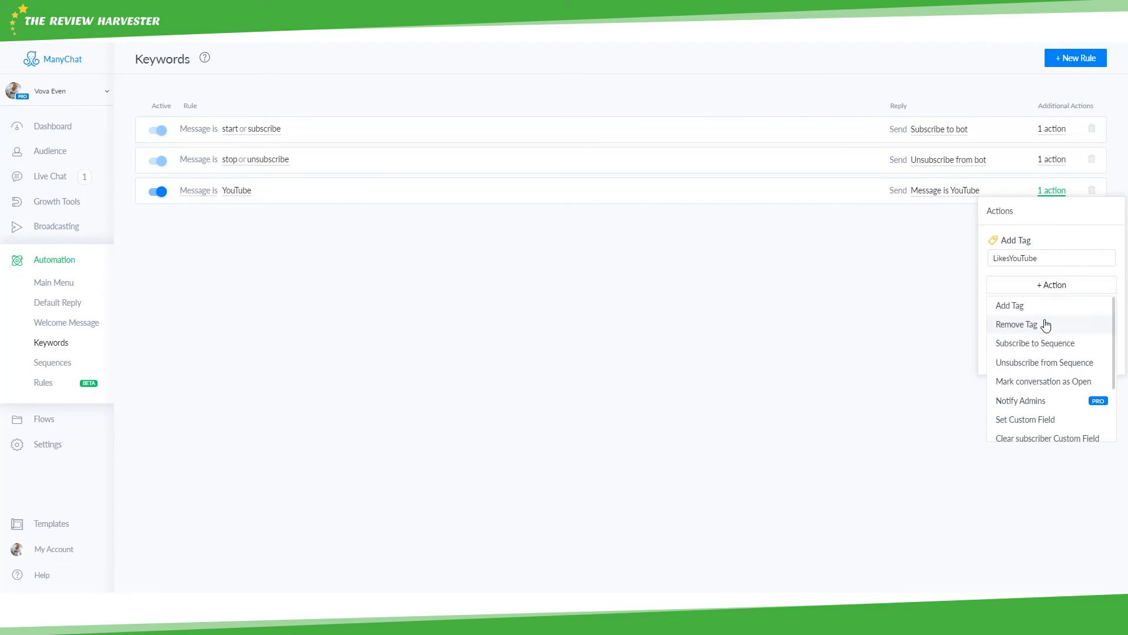
scroll(1044, 321, down, 1)
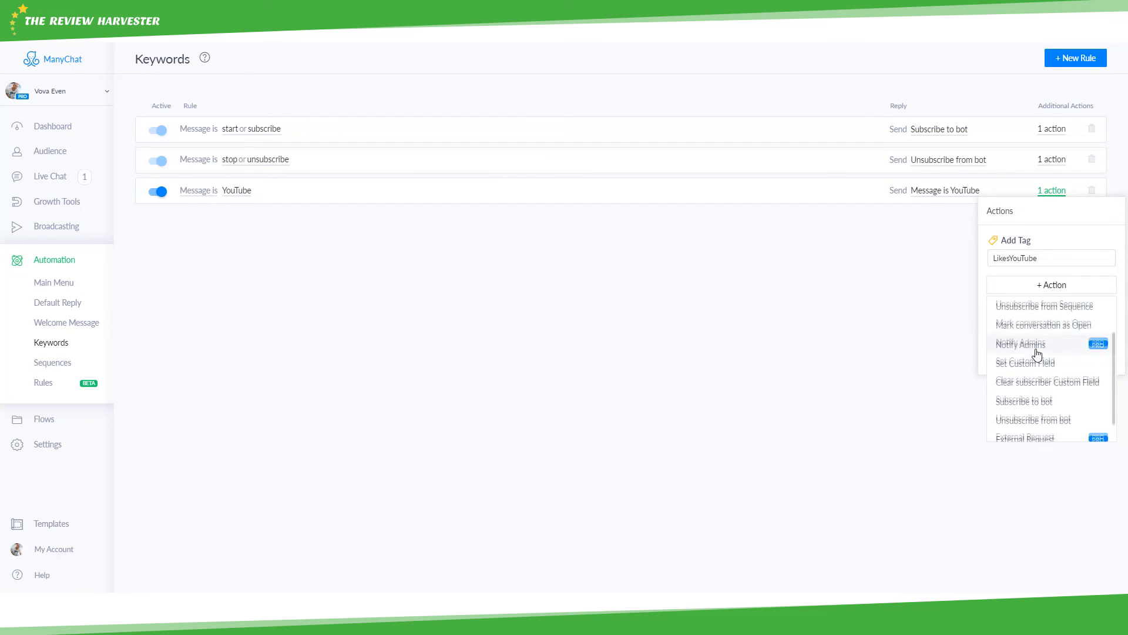
scroll(1037, 353, up, 1)
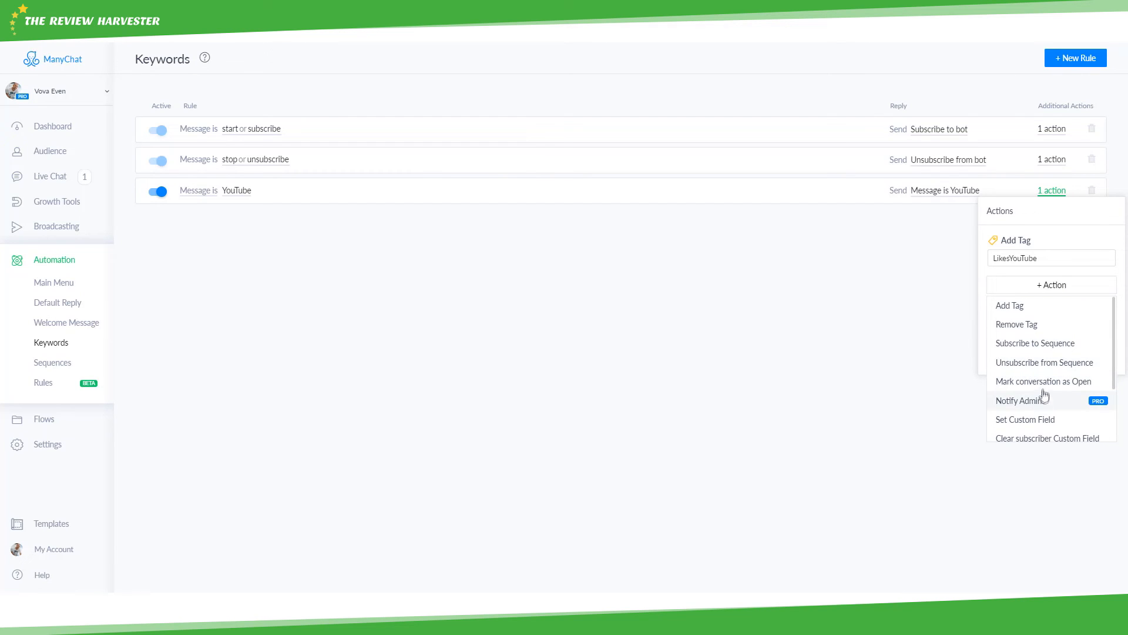
click(879, 243)
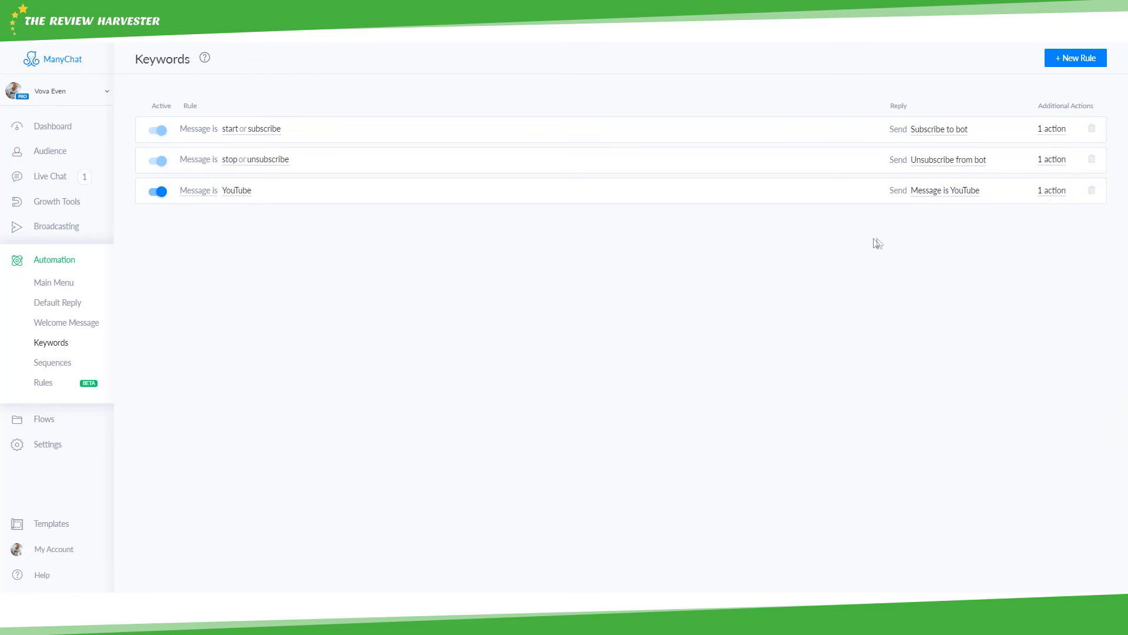
- Switch the third rule to 'Message contains' and correct its keyword to 'YouTube'
click(210, 196)
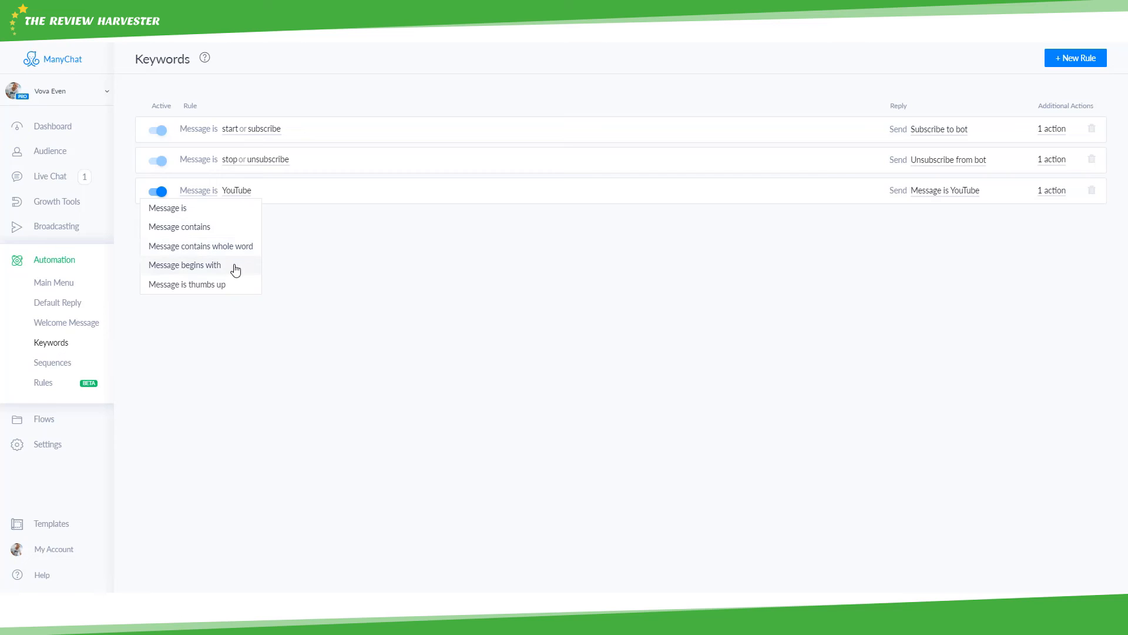
click(196, 233)
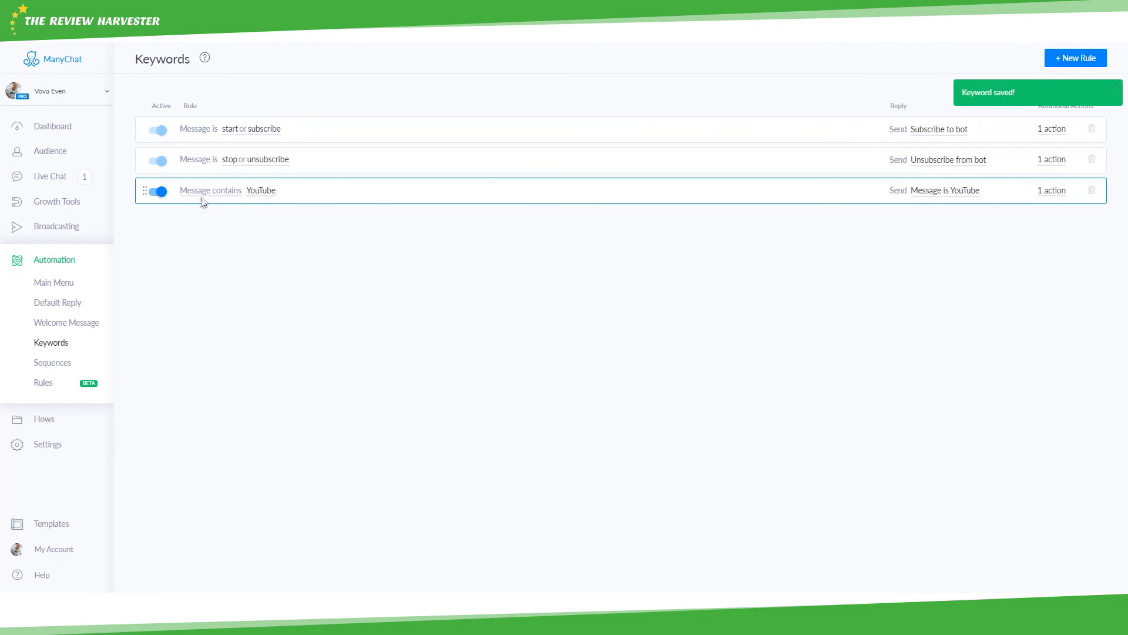
click(275, 192)
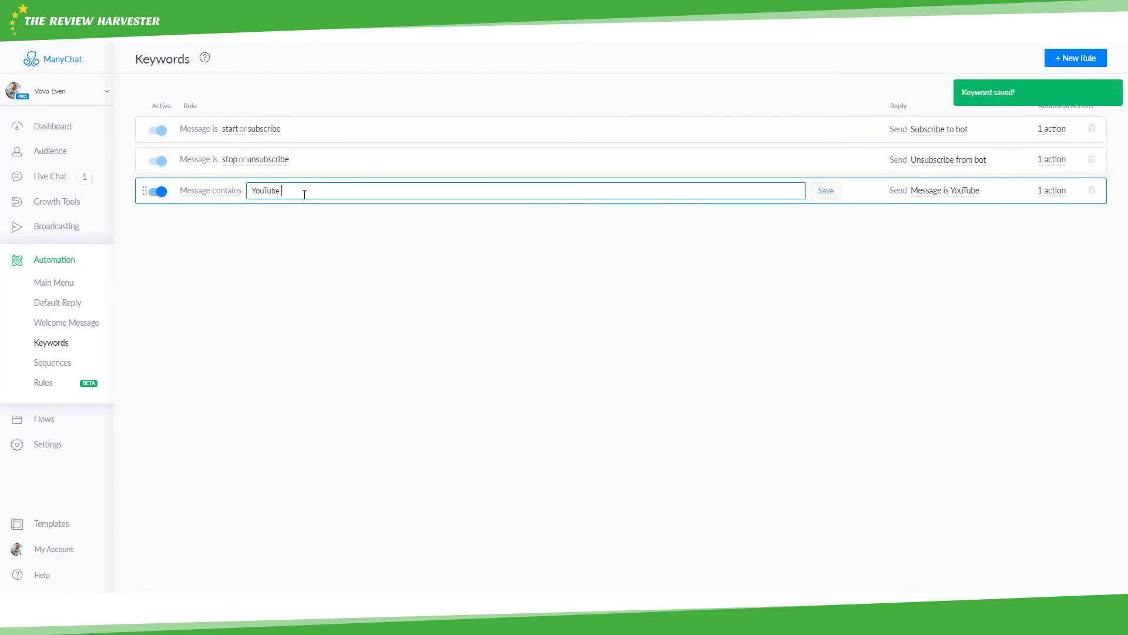
key(BackSpace)
key(BackSpace)
key(BackSpace)
key(BackSpace)
key(BackSpace)
key(BackSpace)
key(BackSpace)
key(BackSpace)
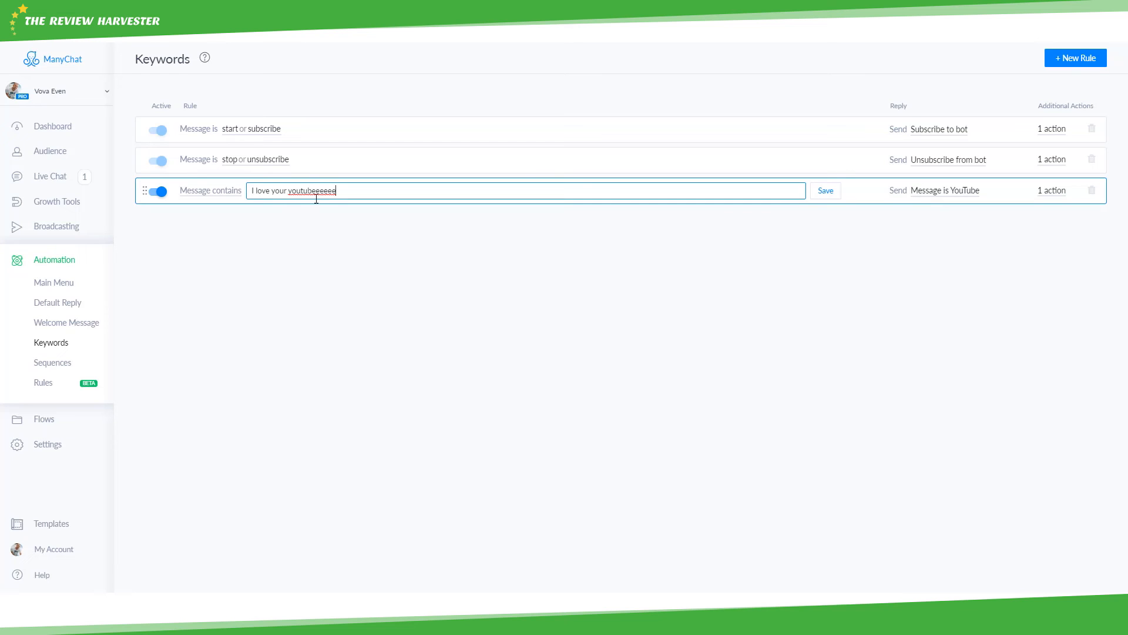
drag(313, 192, 290, 195)
click(339, 195)
drag(291, 192, 311, 190)
click(313, 191)
double_click(314, 192)
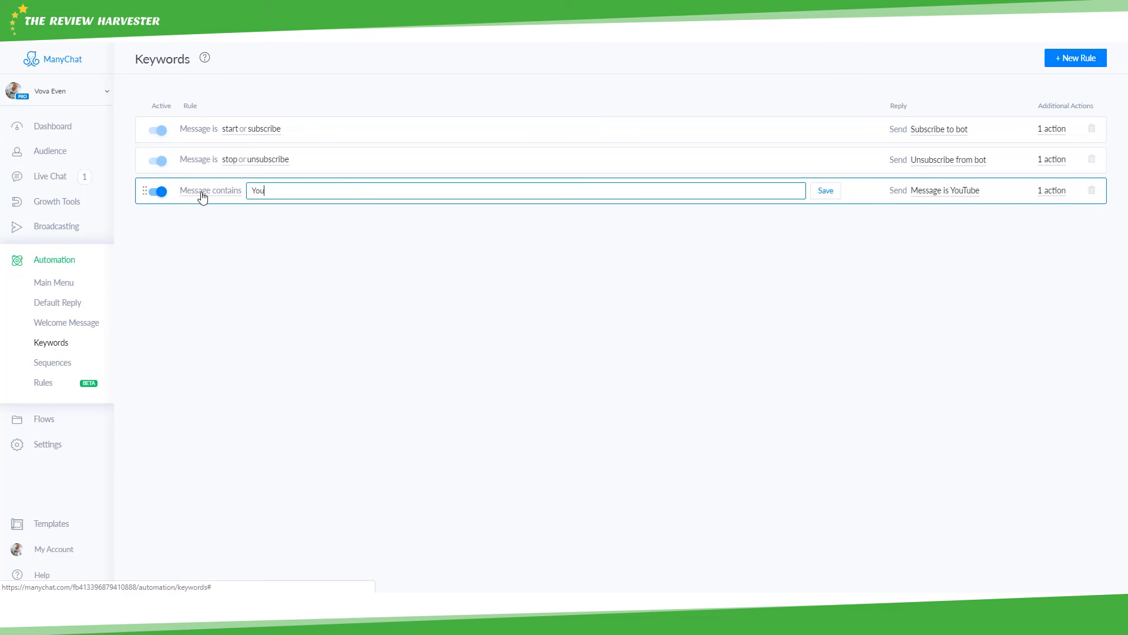
text(Tube)
key(Return)
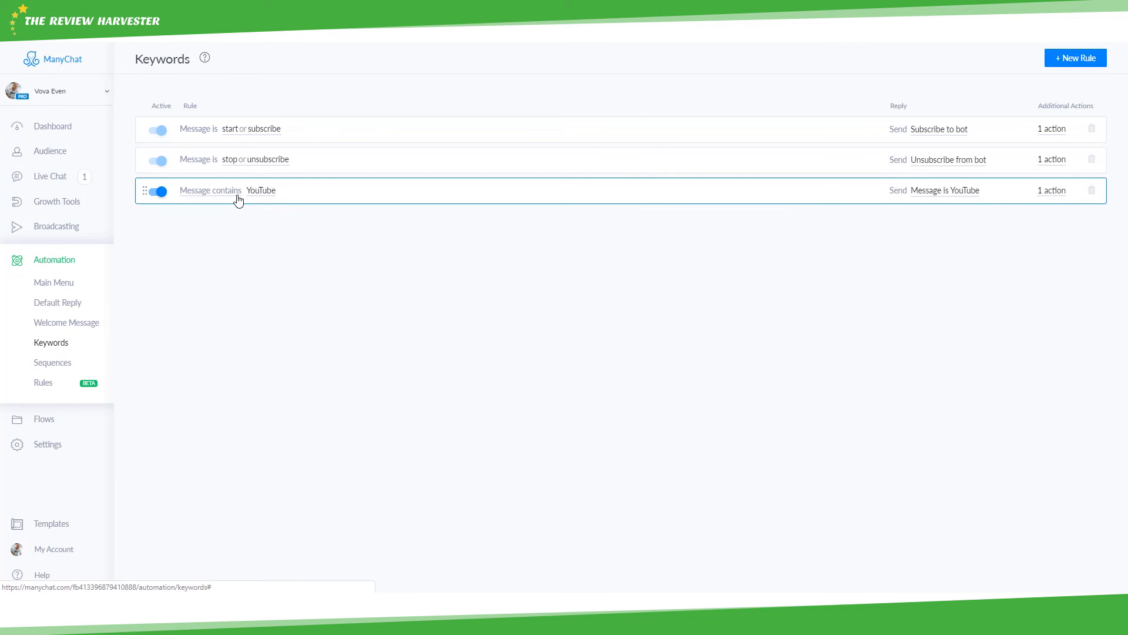
click(238, 193)
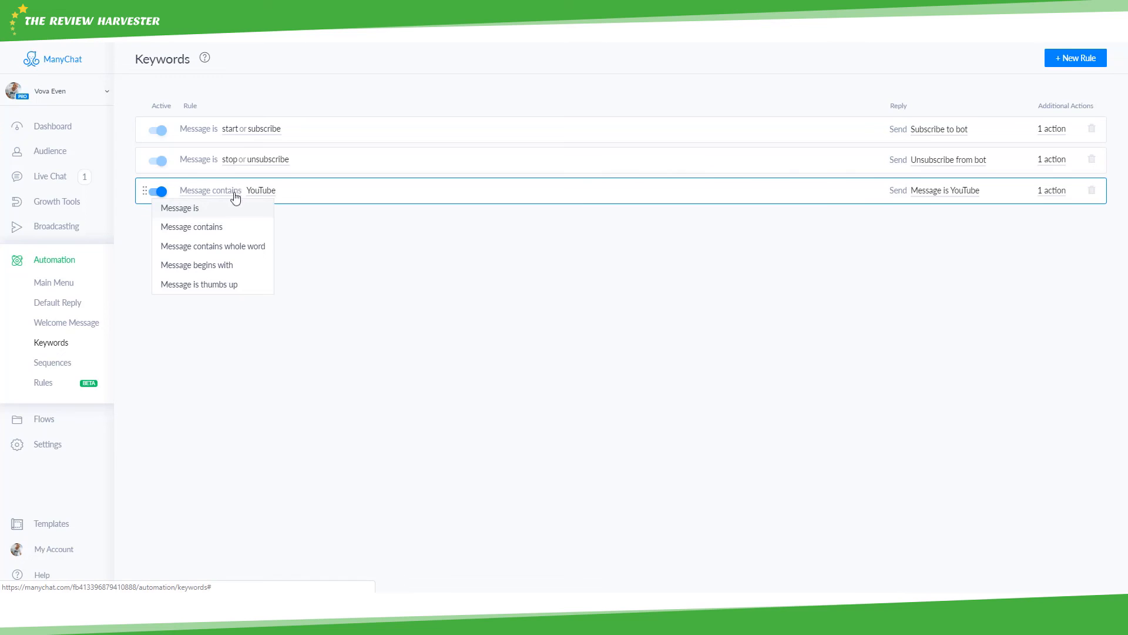
- Try the whole-word match type with a sample phrase, then set the keyword back to 'YouTube'
click(215, 251)
click(308, 191)
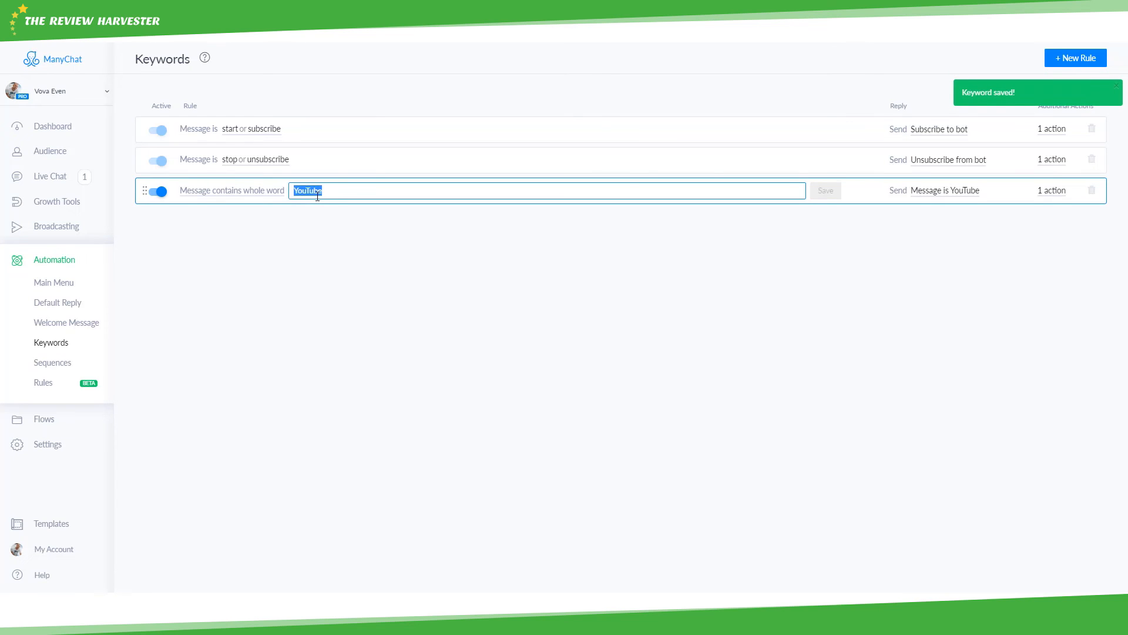
key(BackSpace)
text(I love yout)
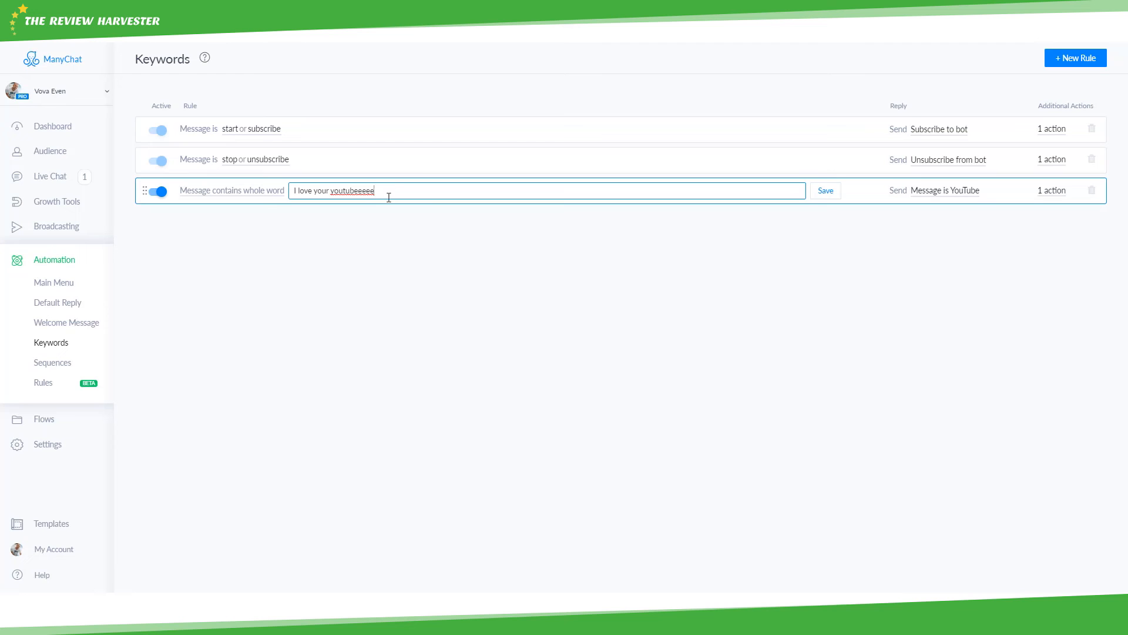
drag(389, 189, 293, 195)
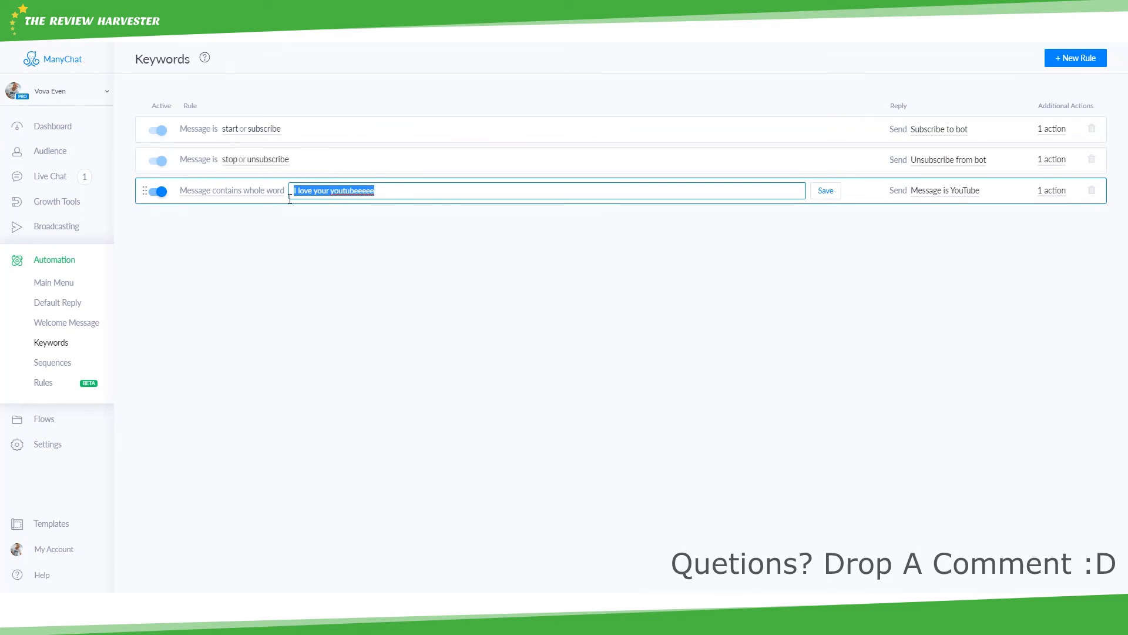
text(YouTube)
key(Return)
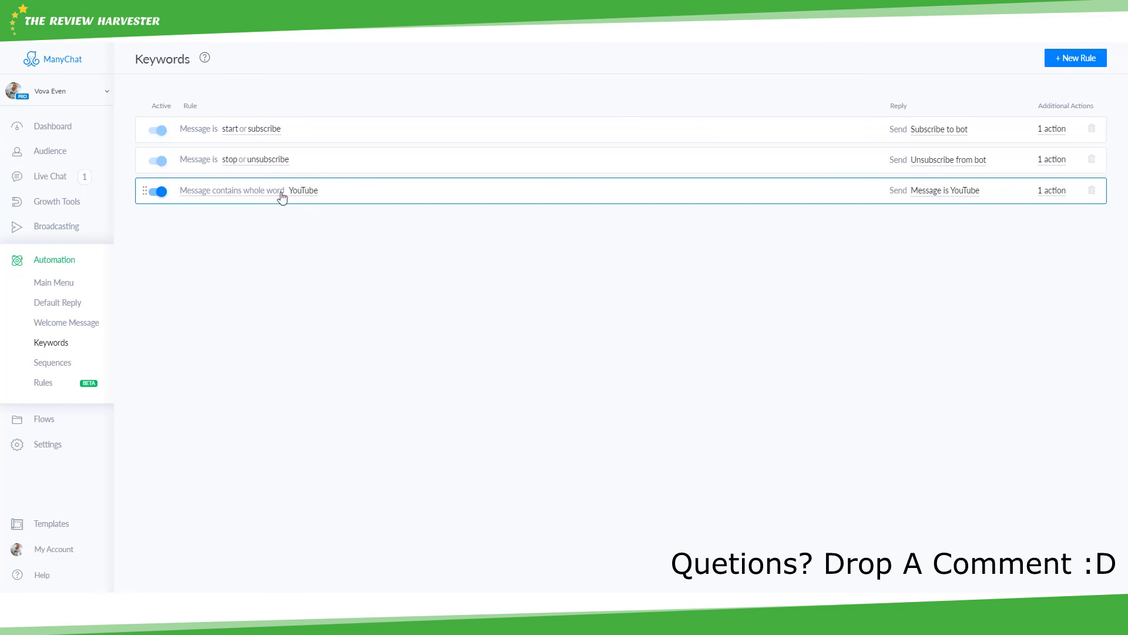
- Switch to 'begins with' matching and set the keyword to 'how to'
click(281, 194)
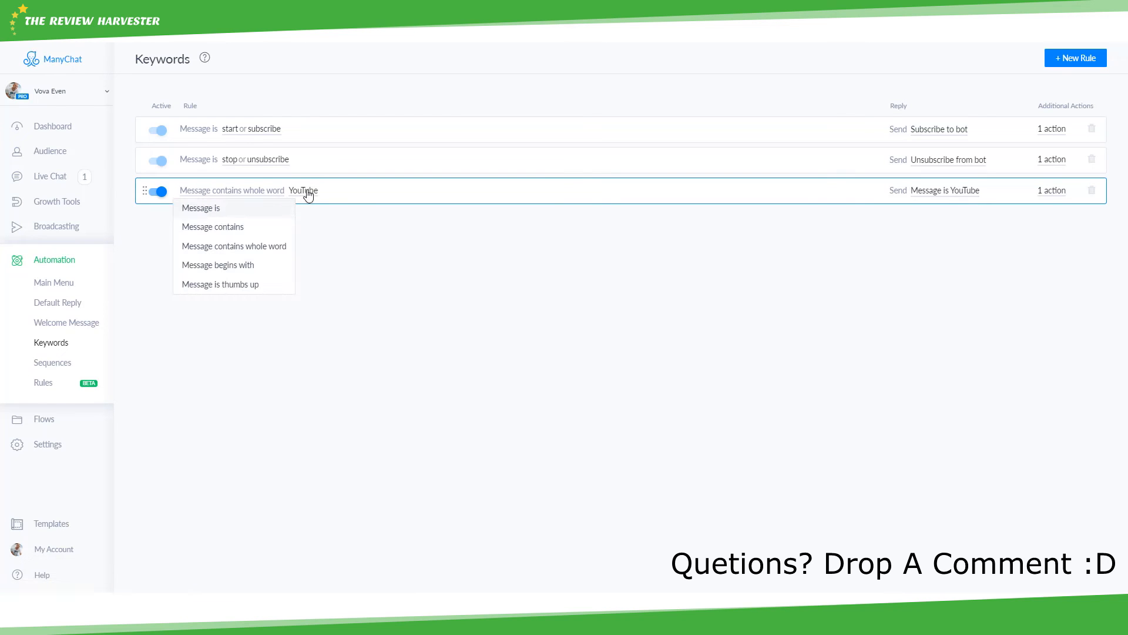
click(310, 193)
click(297, 210)
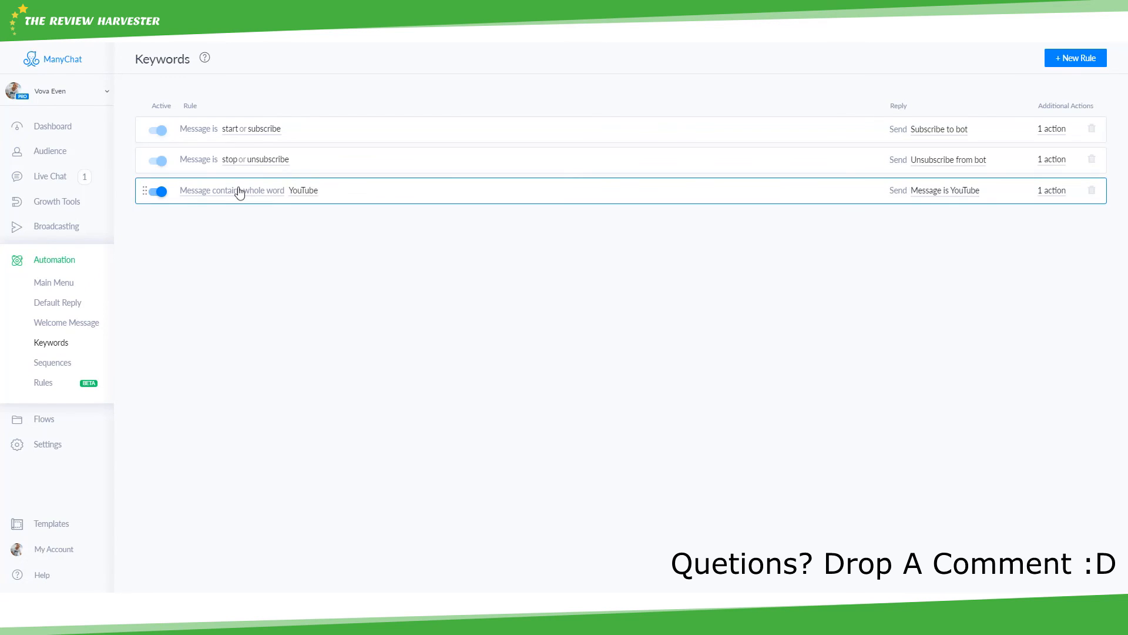
click(239, 191)
click(259, 270)
click(281, 190)
double_click(281, 190)
text(how to)
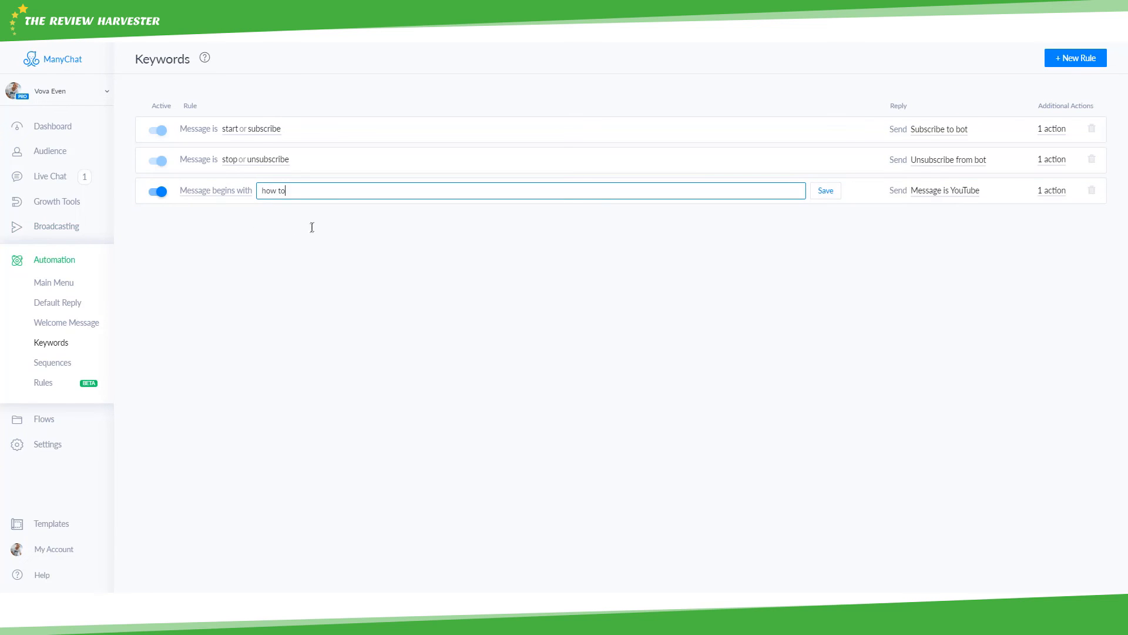
key(Return)
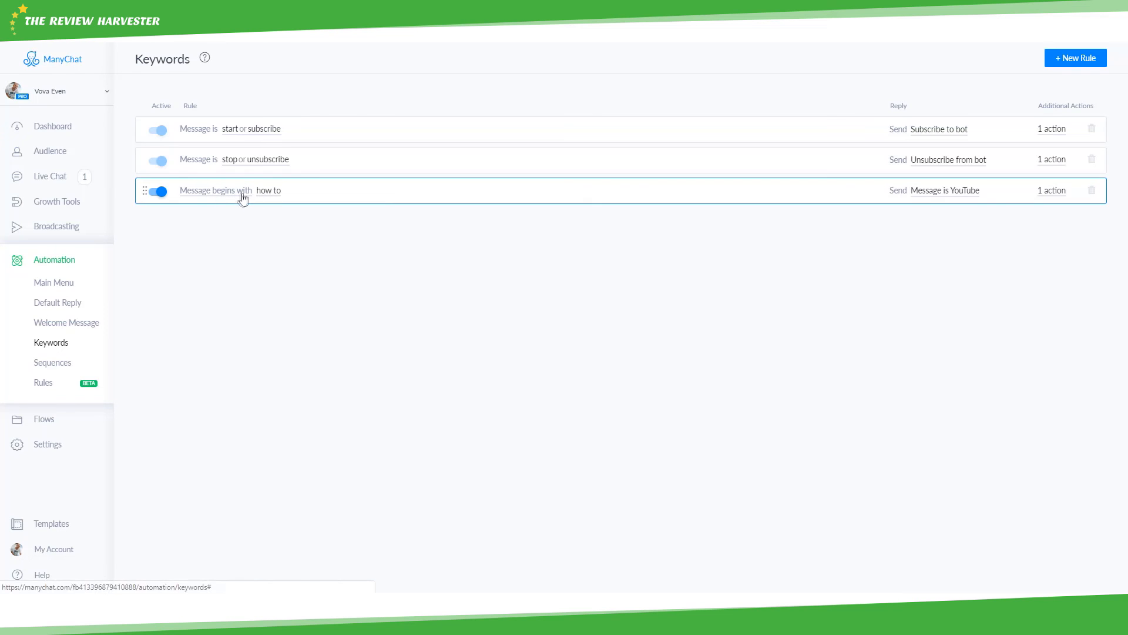
- Replace the keyword with 'youtube course'
click(252, 199)
click(282, 191)
double_click(281, 189)
triple_click(281, 189)
text(youtube)
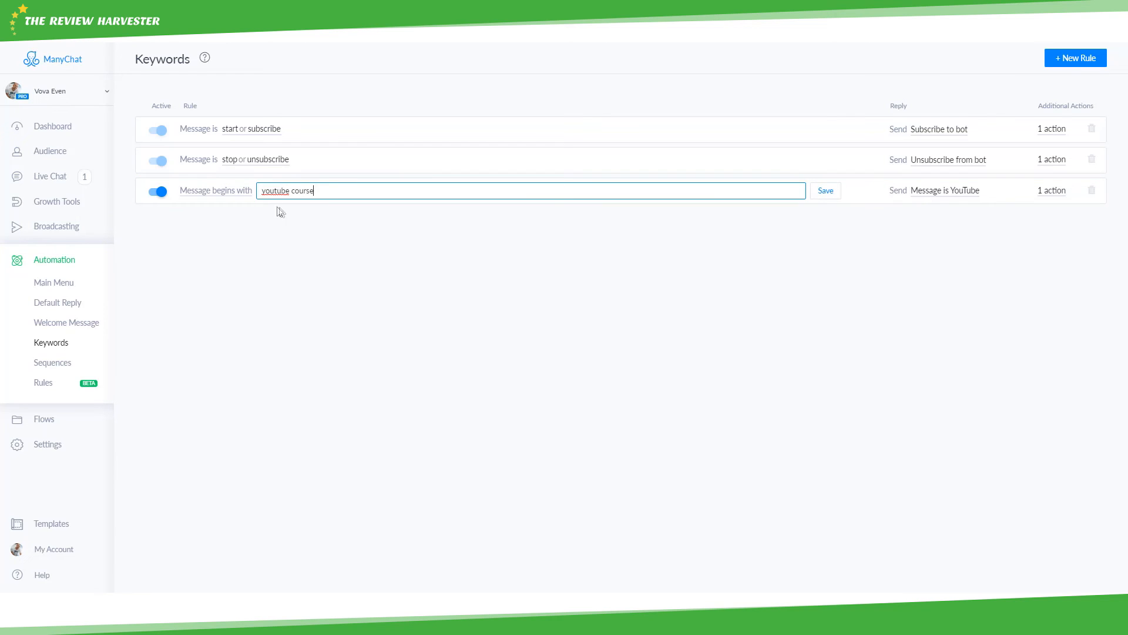
click(341, 222)
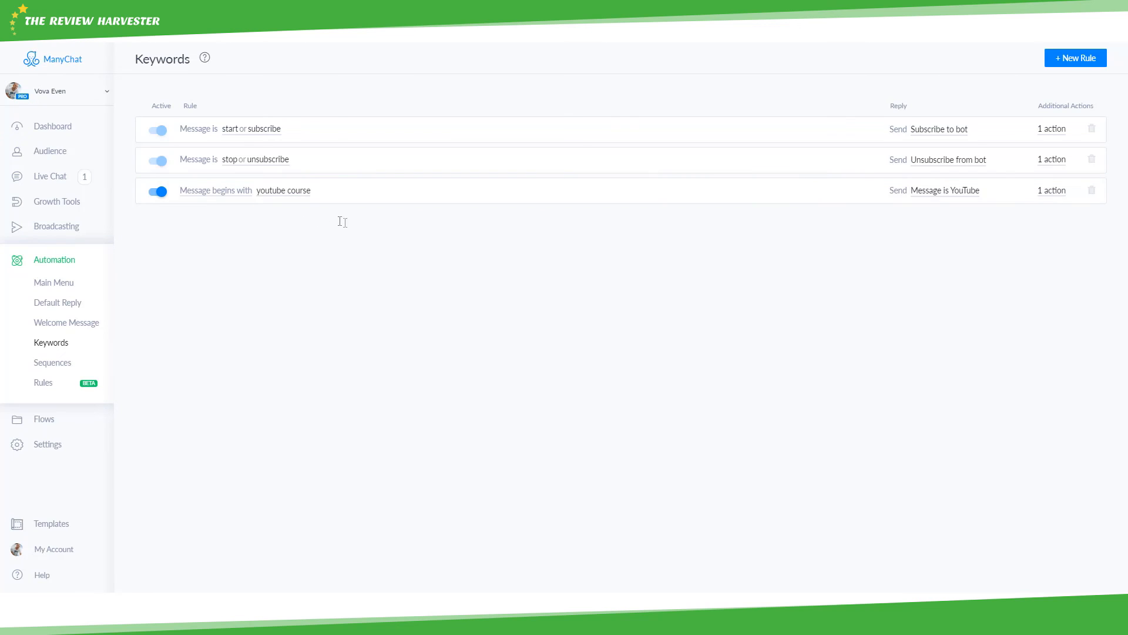
- Set the rule's condition to 'Message is thumbs up' and confirm its actions are unchanged
click(223, 190)
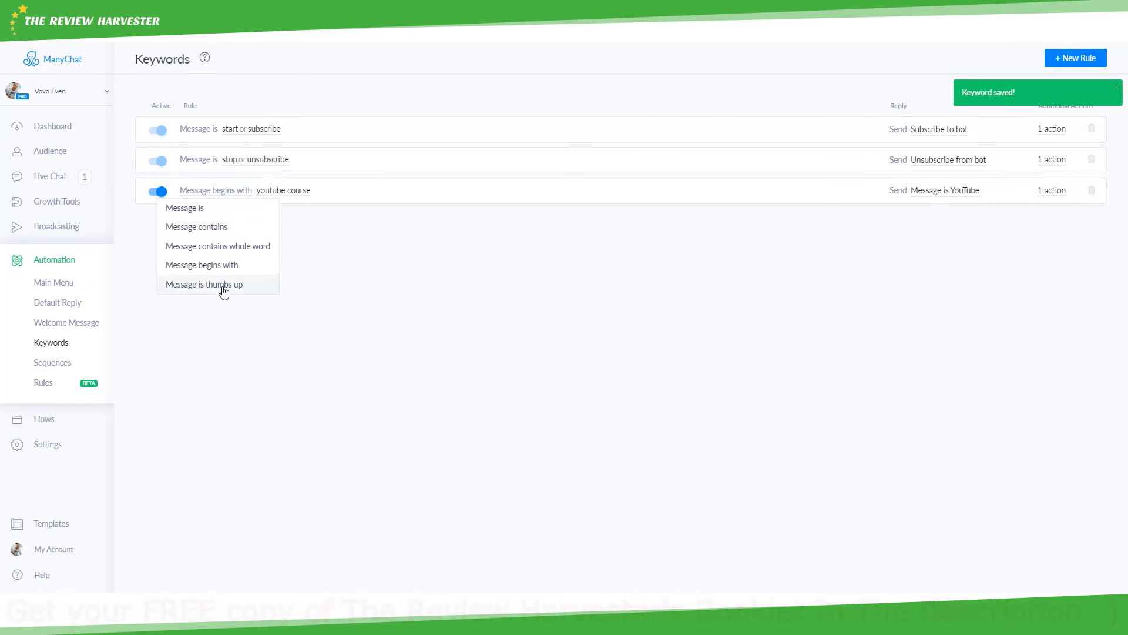
click(221, 288)
click(219, 191)
click(223, 283)
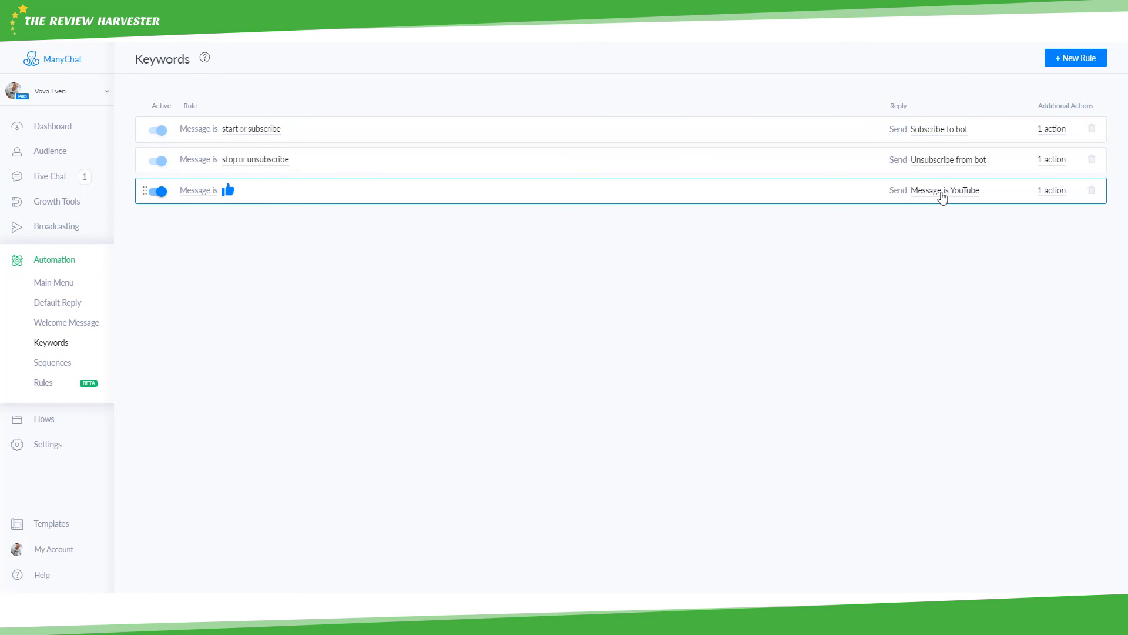
click(1044, 194)
click(1044, 195)
click(210, 192)
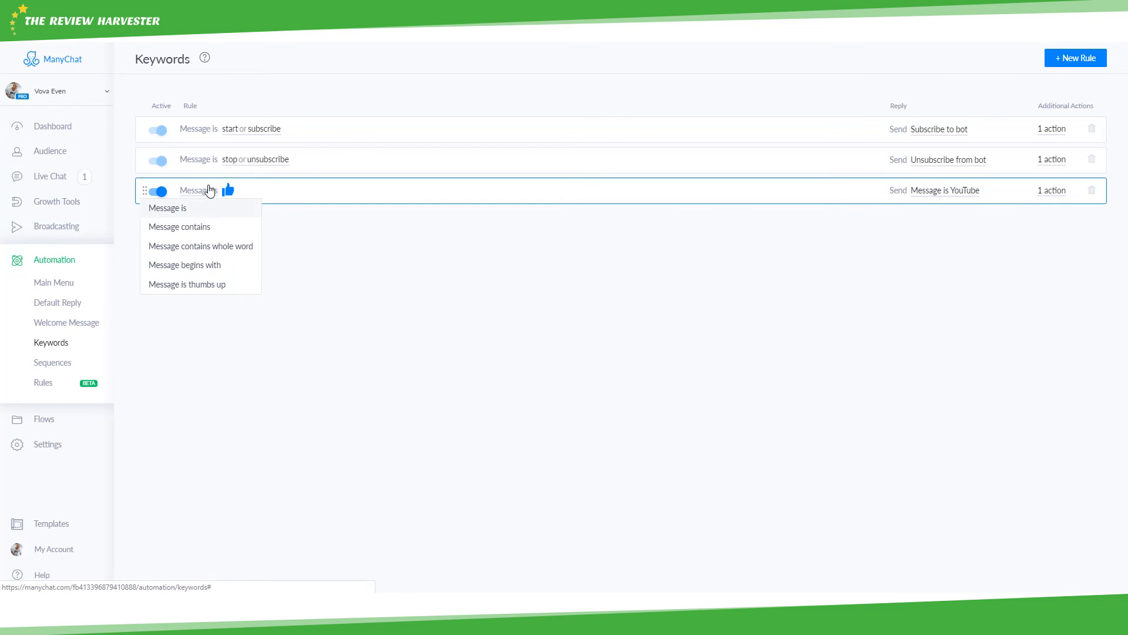
click(348, 216)
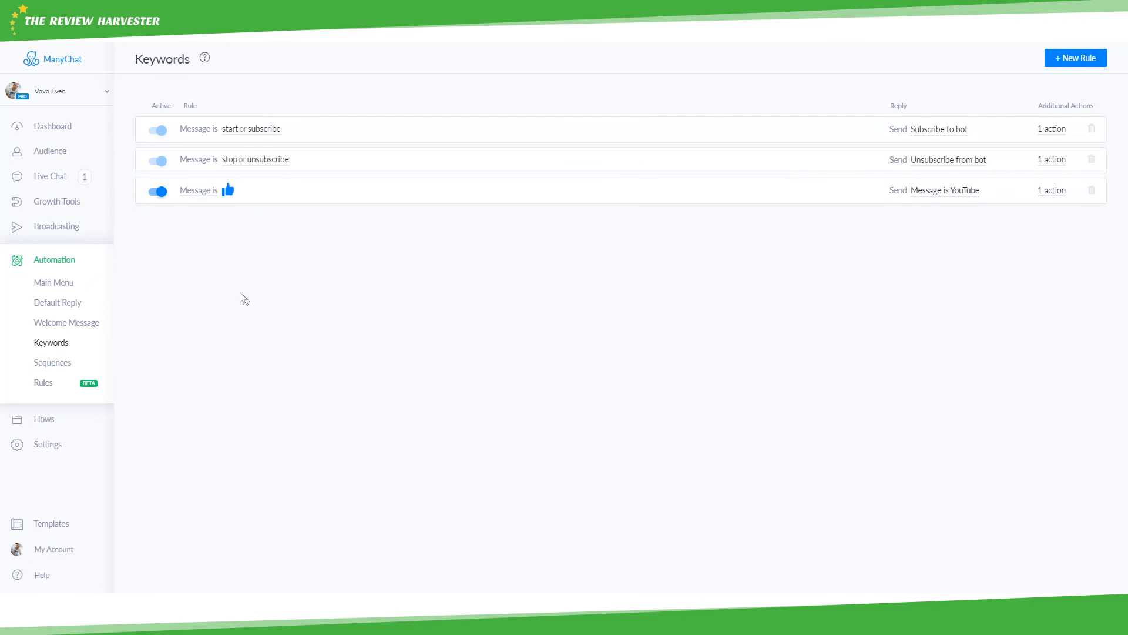
- Open the FreeEbook sequence from Sequences and view its EbookStart message flow
click(51, 361)
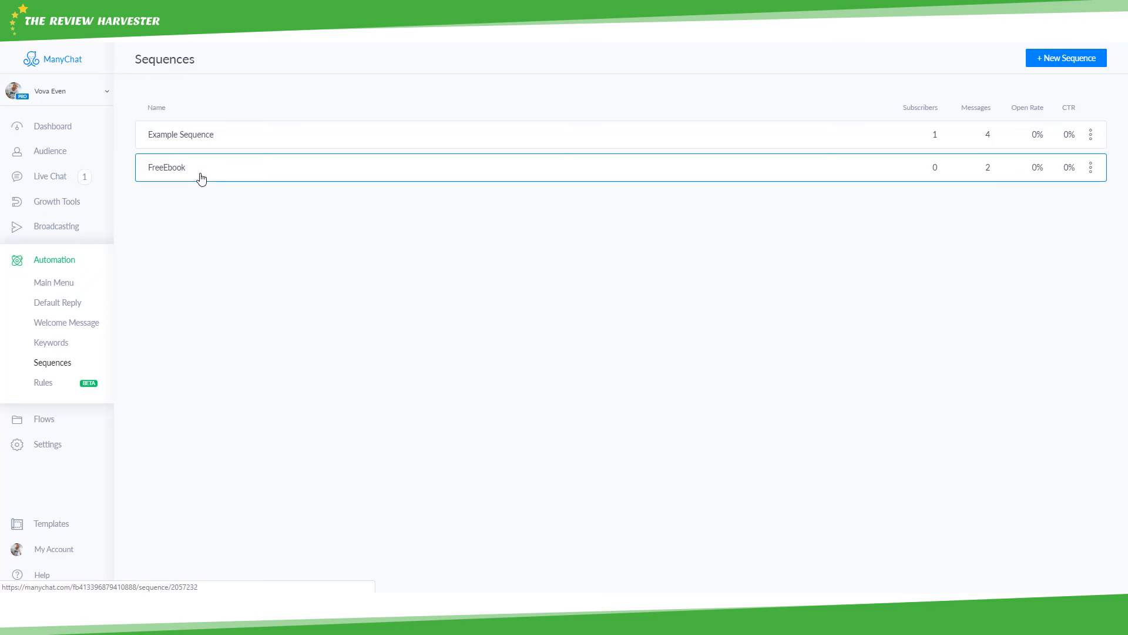
click(222, 174)
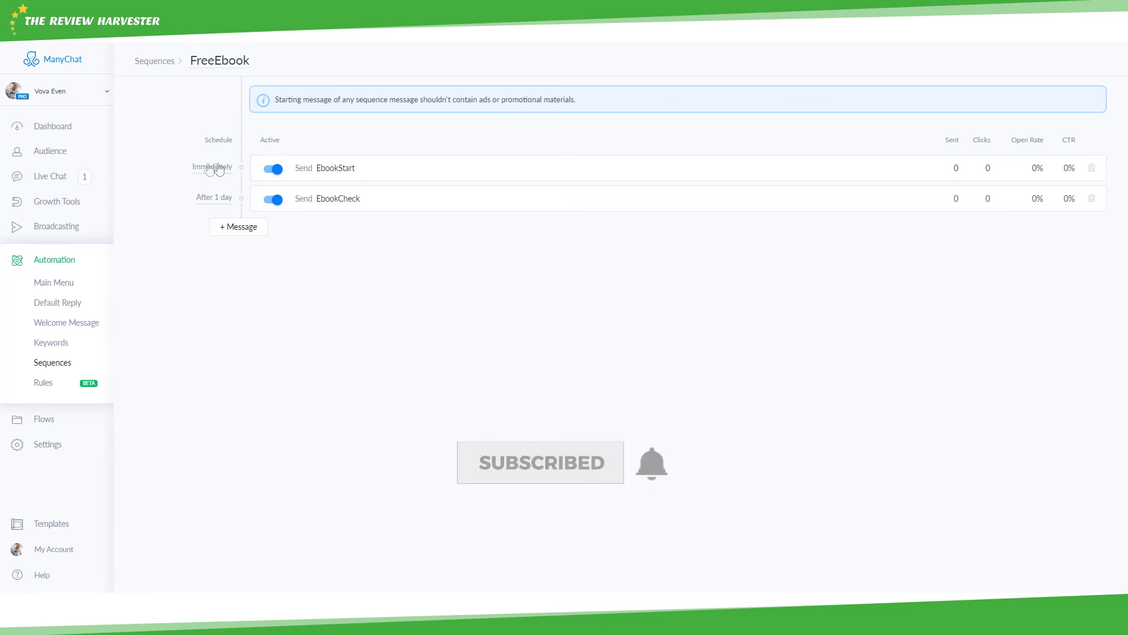
click(372, 174)
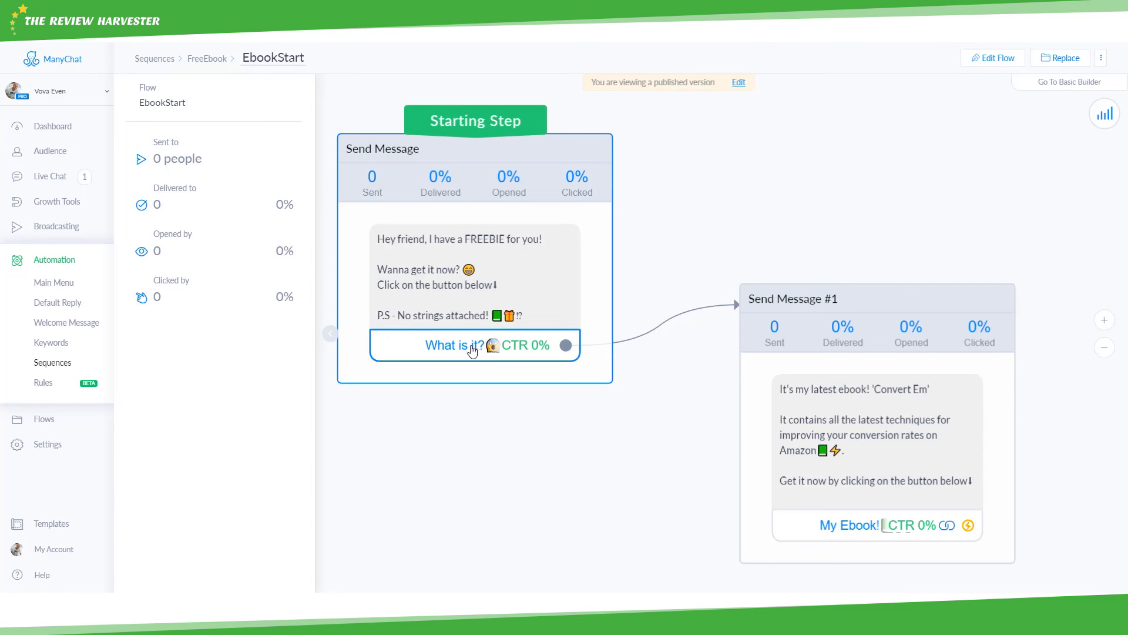
mouse_move(472, 352)
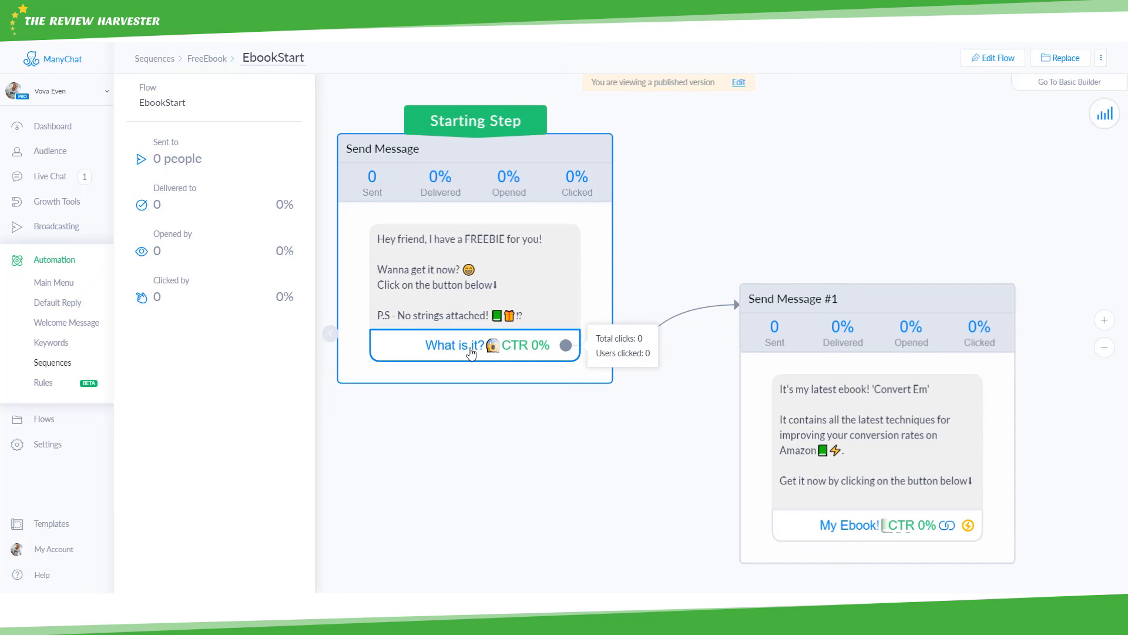
drag(710, 444, 569, 385)
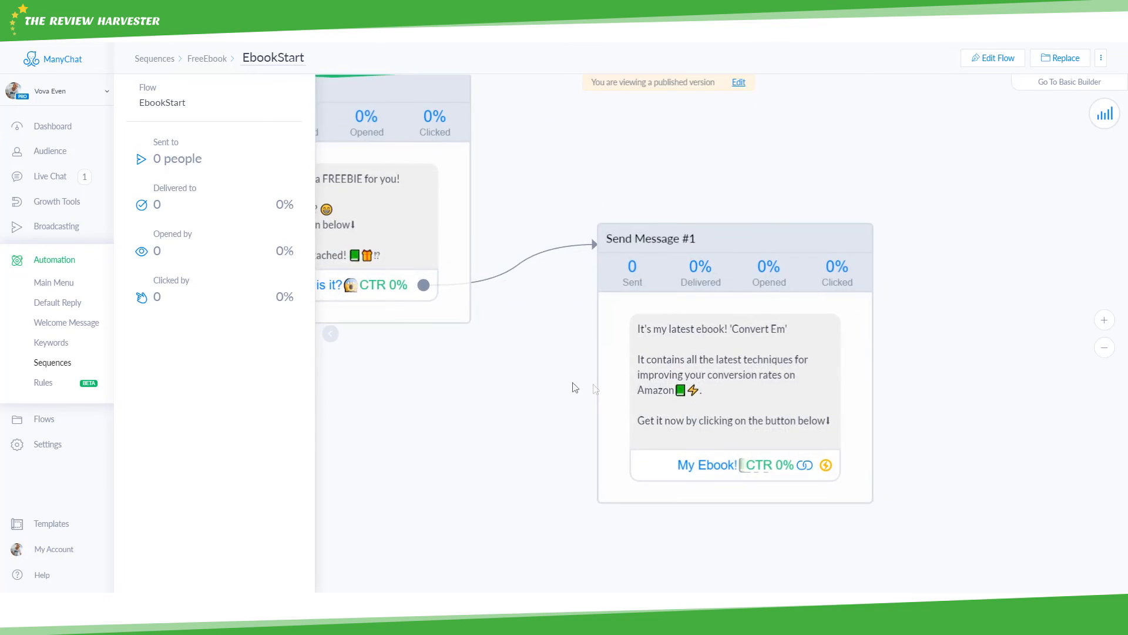
click(964, 416)
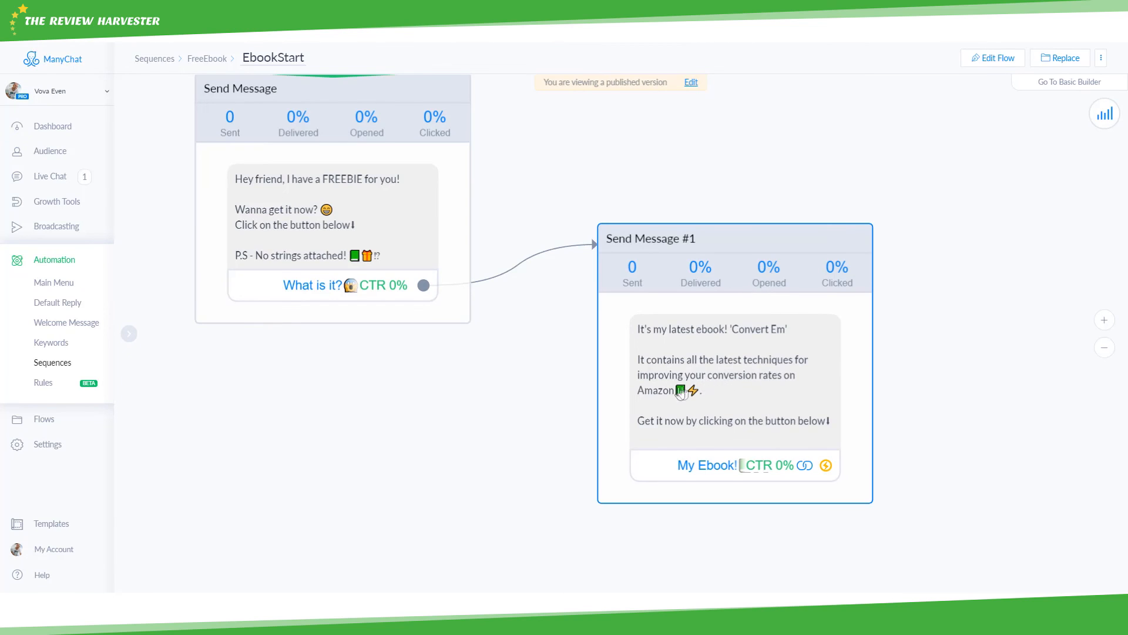
scroll(681, 393, down, 1)
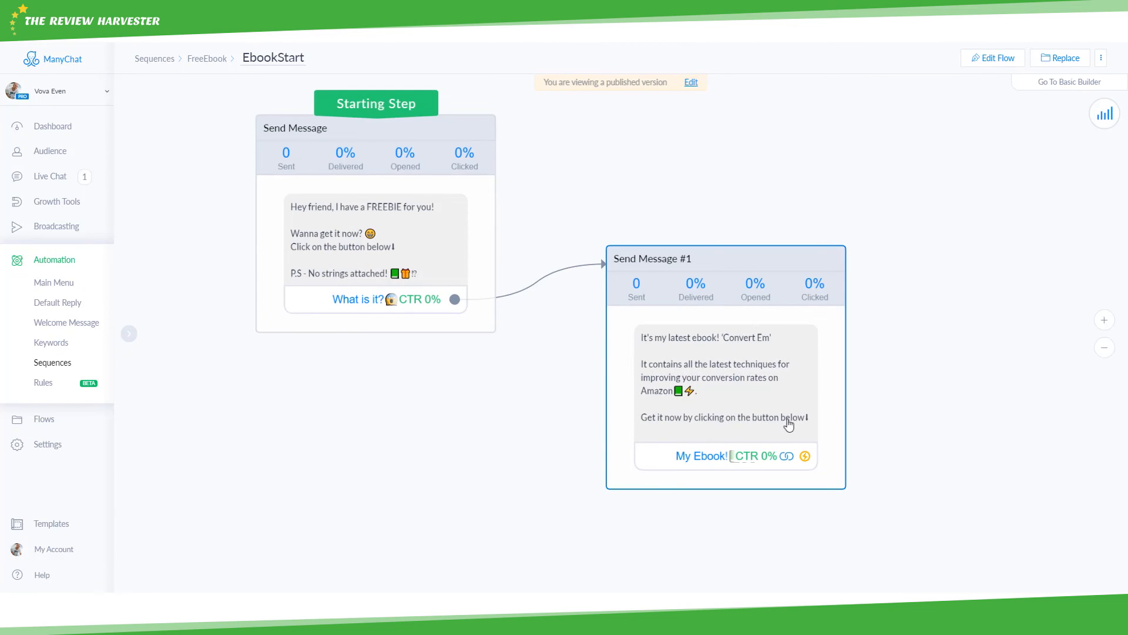
mouse_move(706, 453)
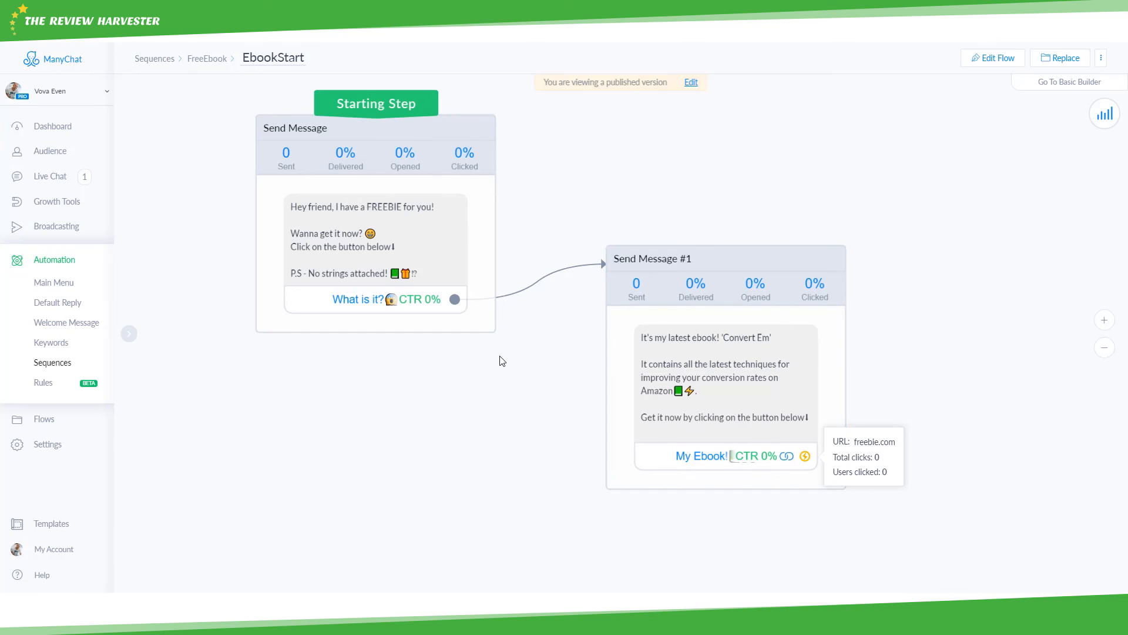
scroll(503, 361, down, 2)
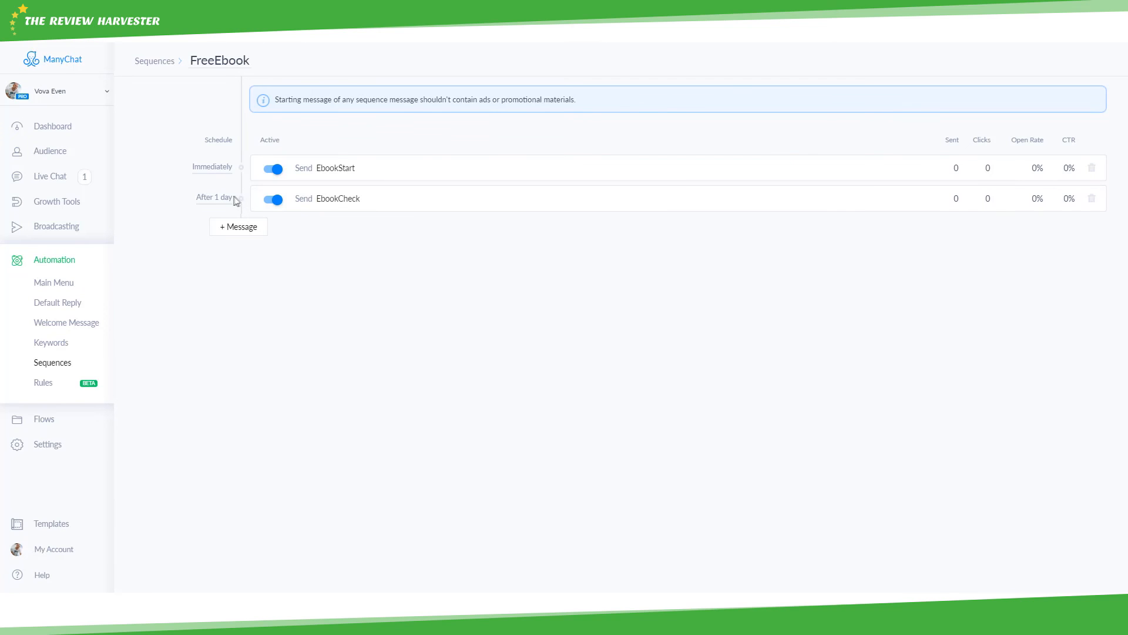
- Open the EbookCheck message flow and pan across it to view its later steps, including Bad
click(354, 202)
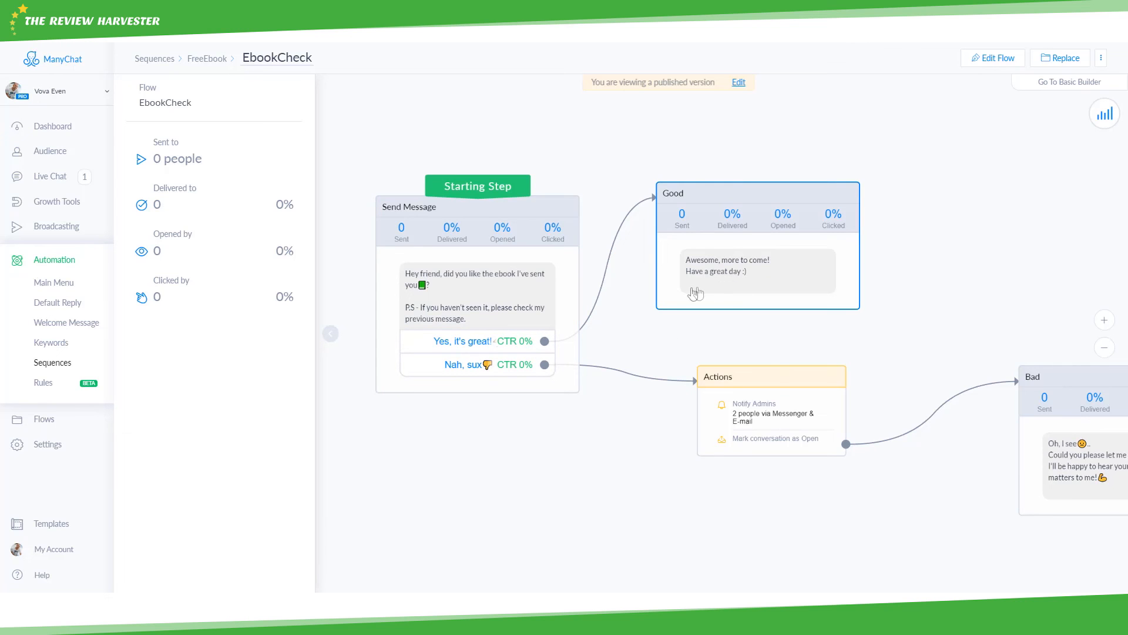
drag(621, 331, 573, 294)
drag(544, 368, 488, 345)
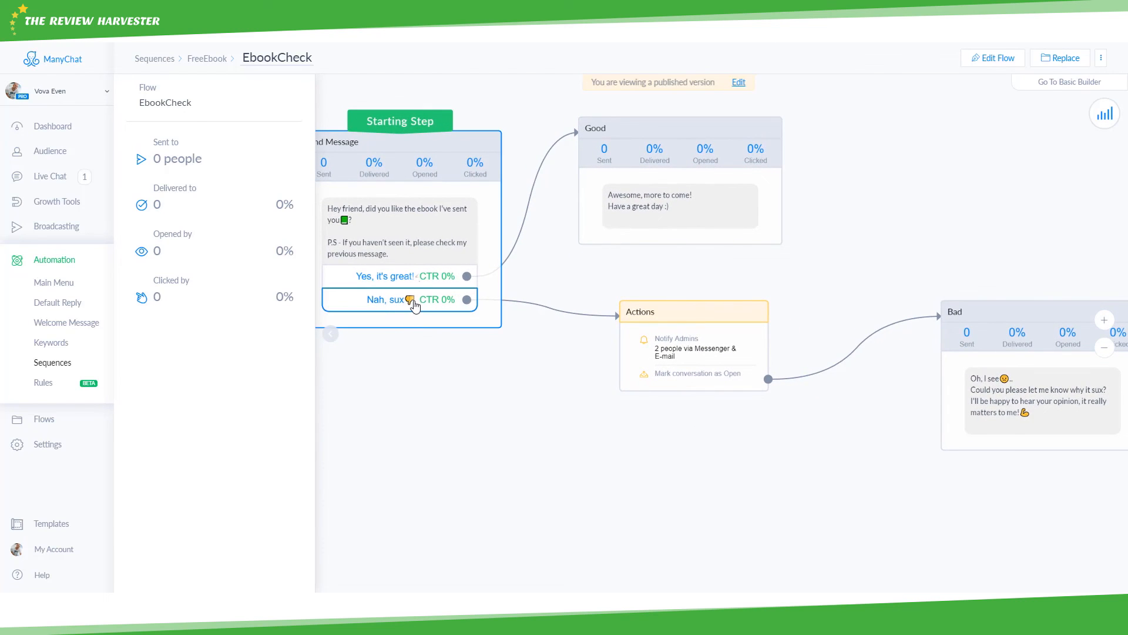
drag(523, 322, 382, 296)
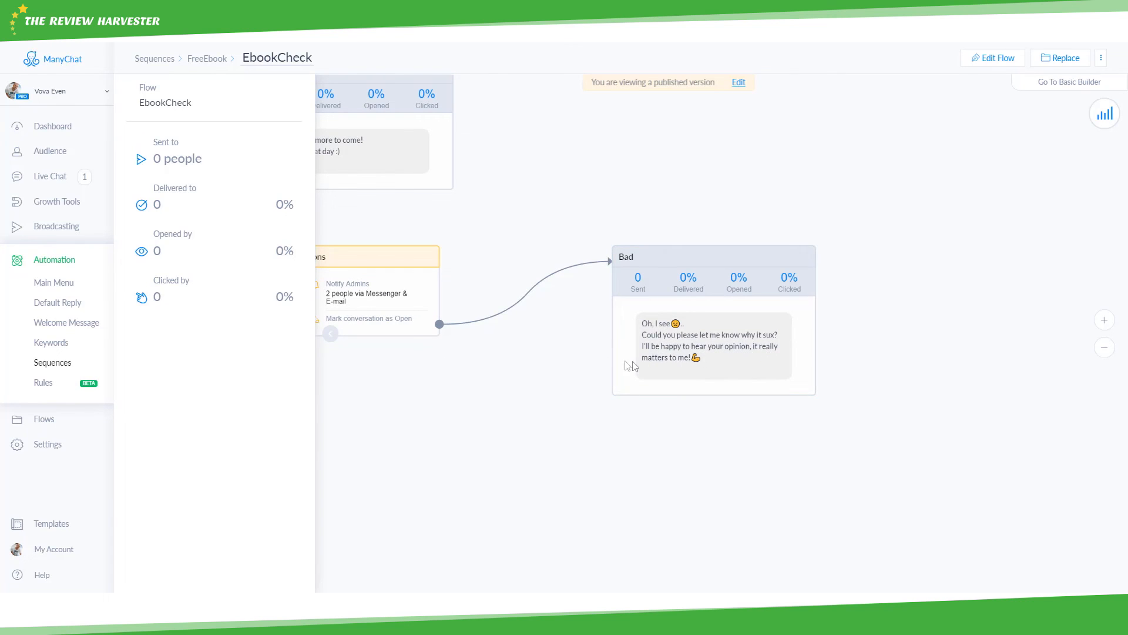
scroll(480, 336, down, 2)
drag(481, 340, 662, 356)
scroll(645, 352, down, 1)
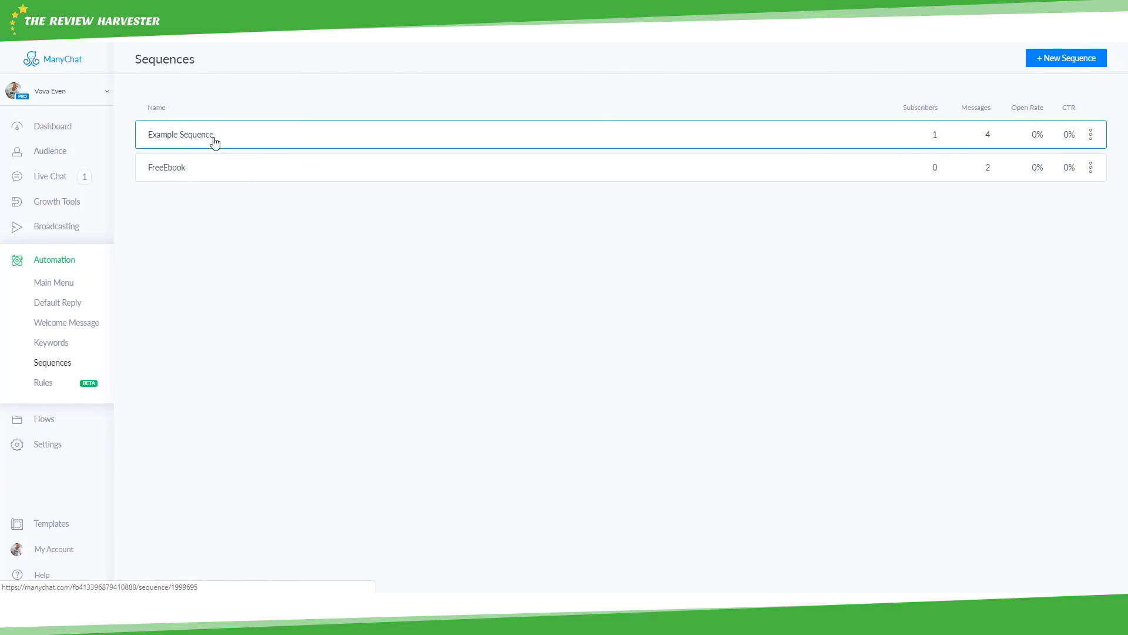
- Look over Example Sequence's messages, then go to the Automation Rules page
click(353, 130)
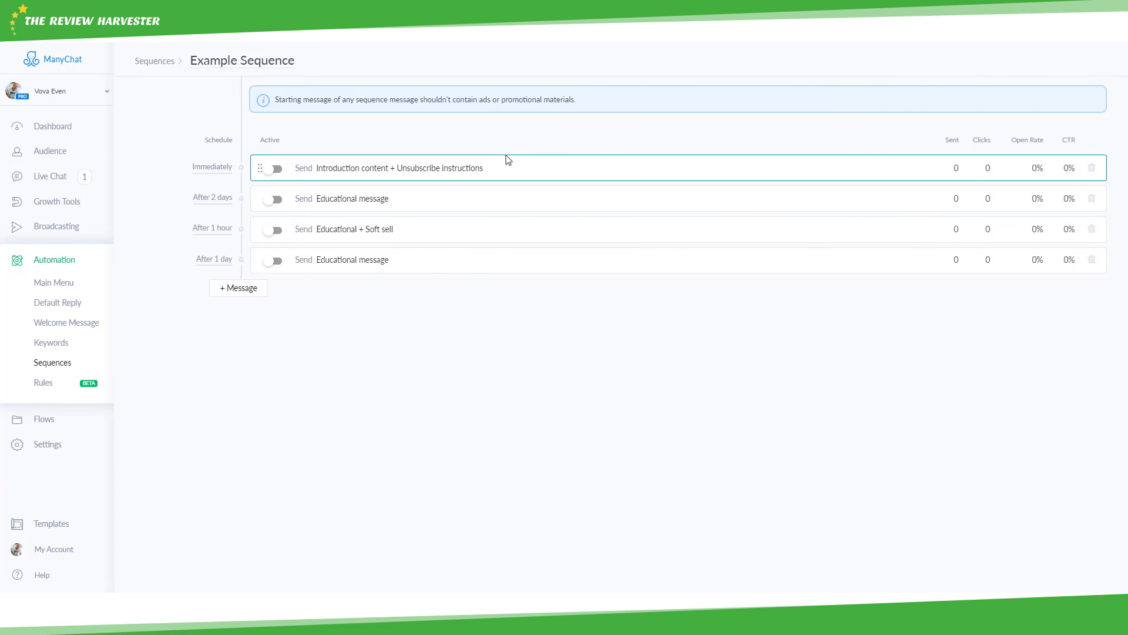
key(alt+Left)
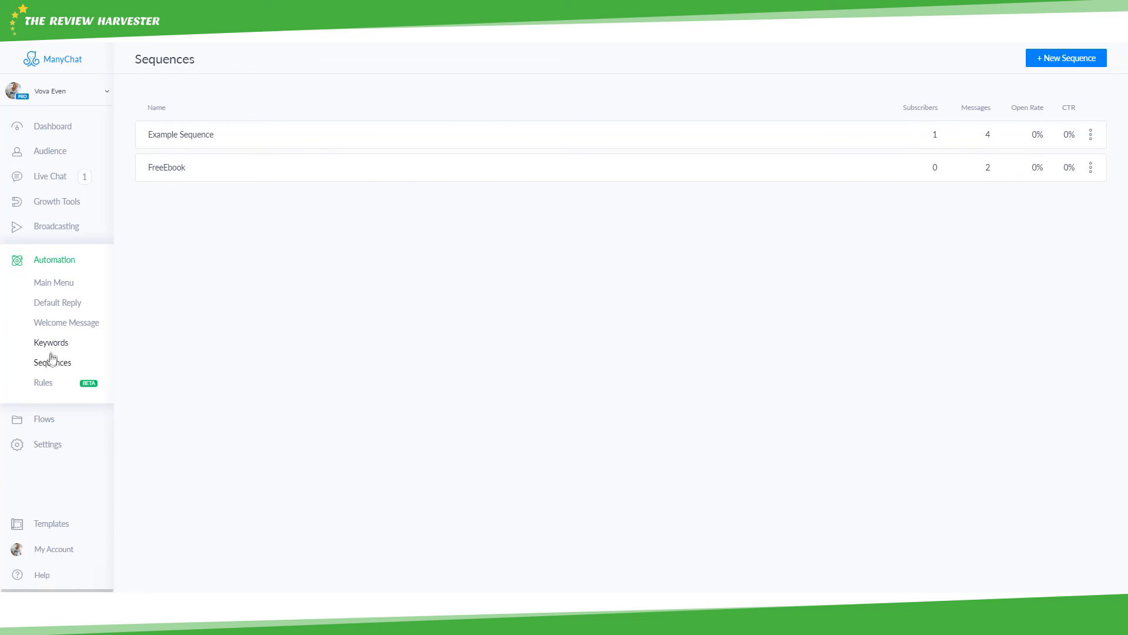
click(43, 384)
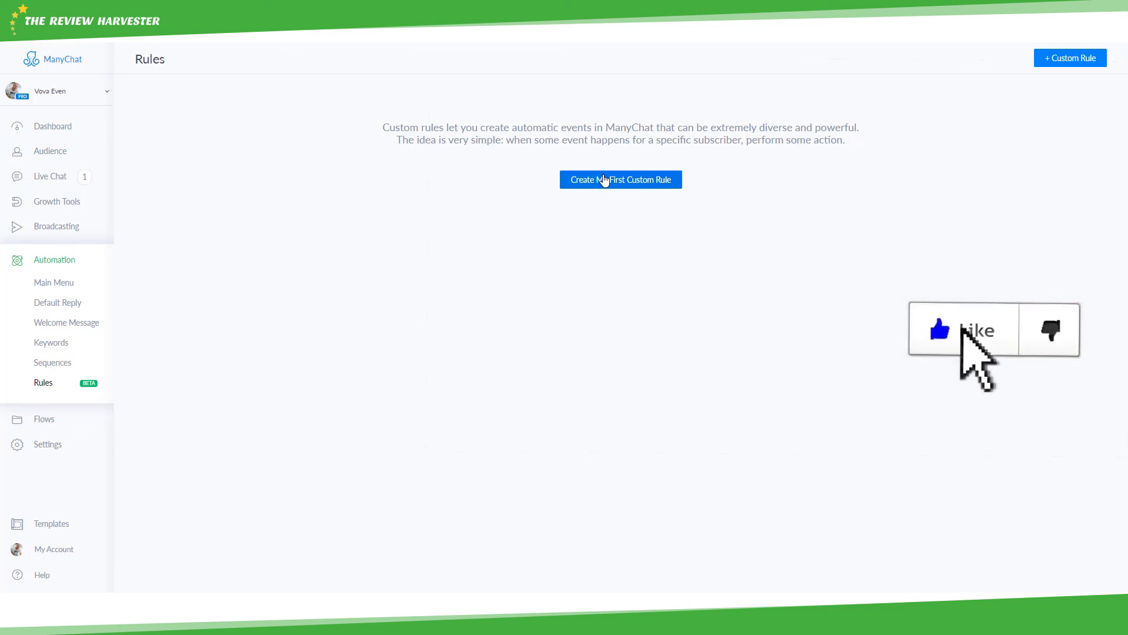
- Create a first custom rule triggered when the 'E-mail Left' tag is applied
click(604, 180)
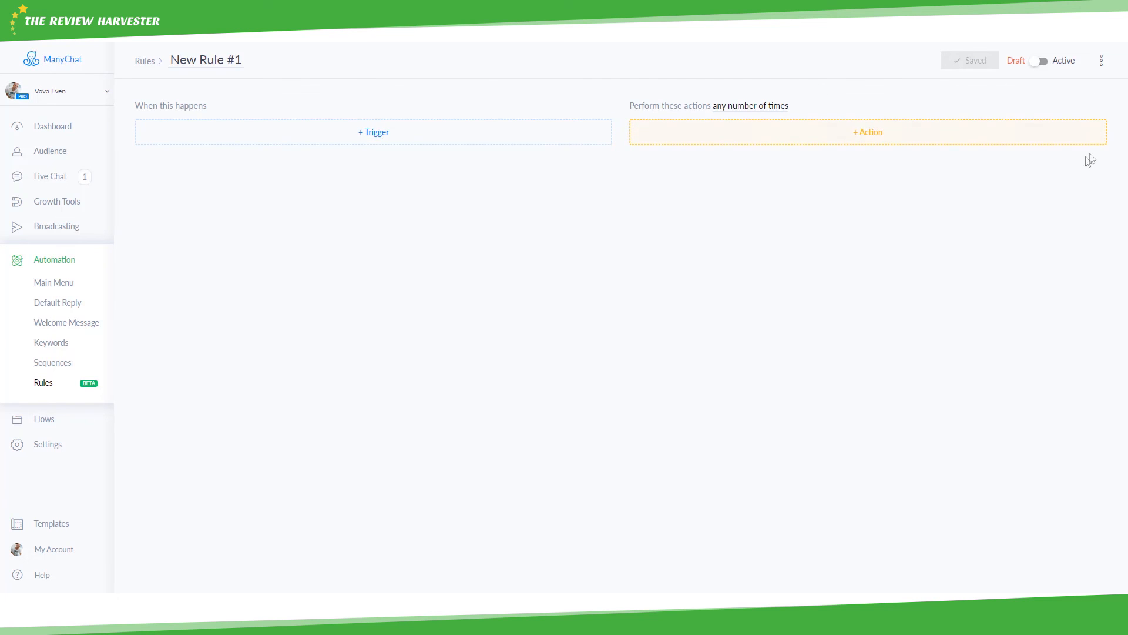
click(296, 141)
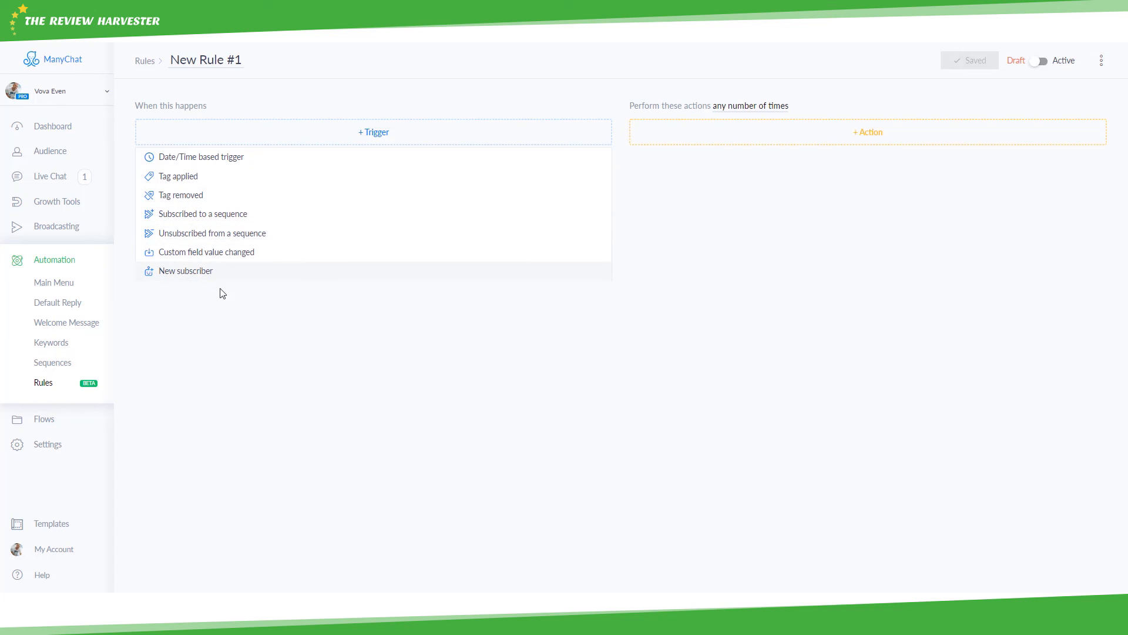
click(220, 179)
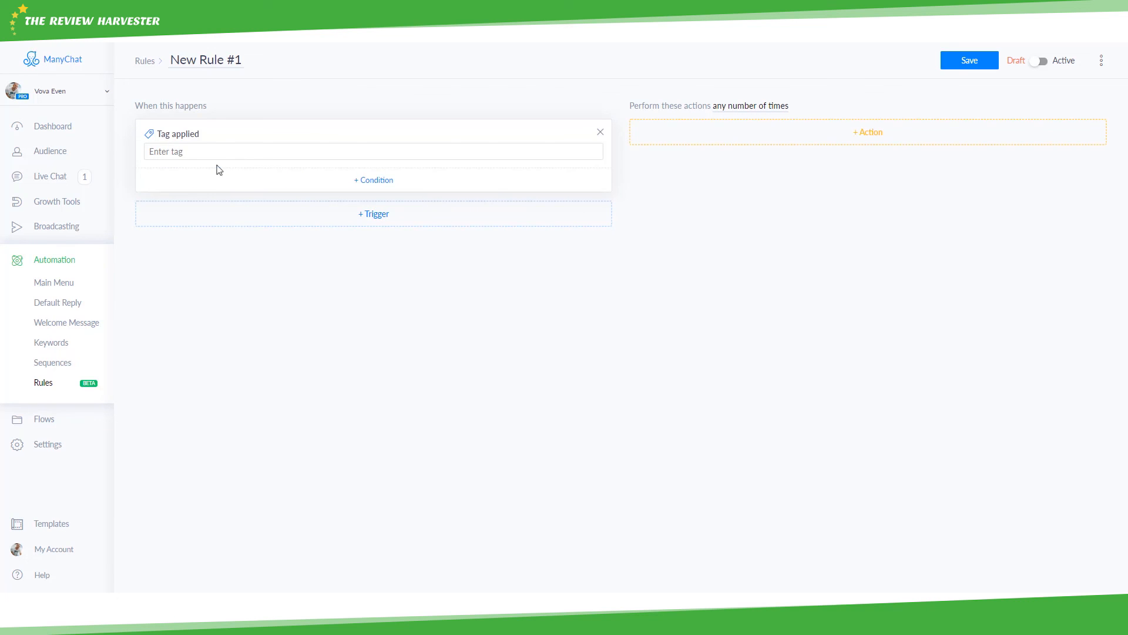
click(211, 148)
click(198, 244)
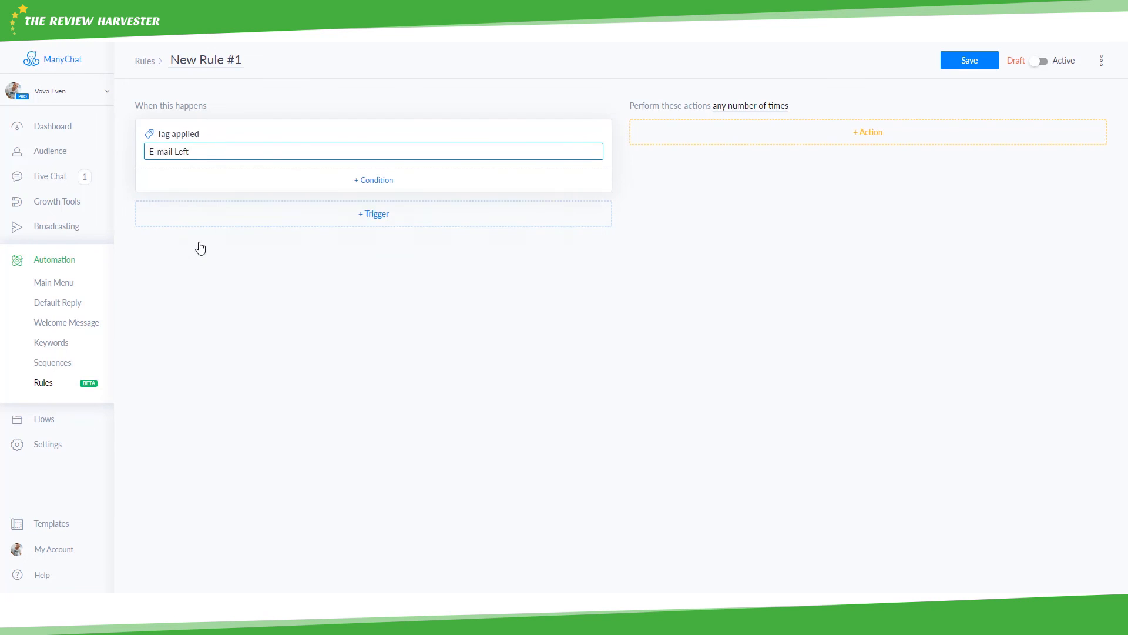
click(255, 118)
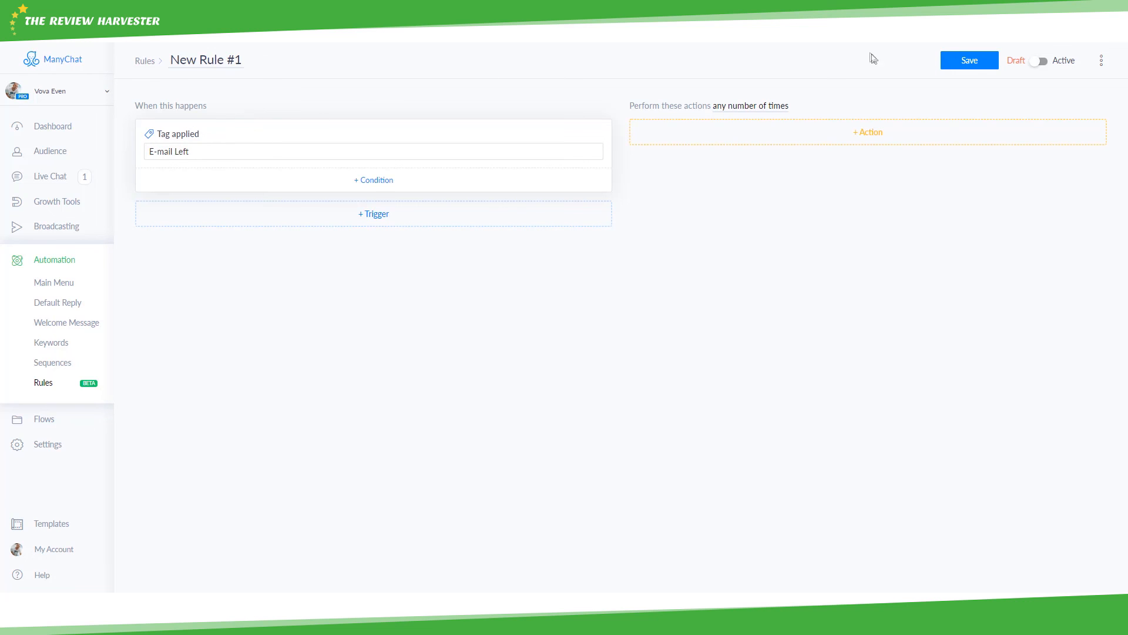
- Add a Subscribe to Sequence action to 'New Rule #1' that targets the FreeEbook sequence
click(830, 140)
scroll(763, 188, down, 2)
scroll(743, 193, up, 2)
scroll(708, 187, down, 2)
scroll(715, 184, up, 1)
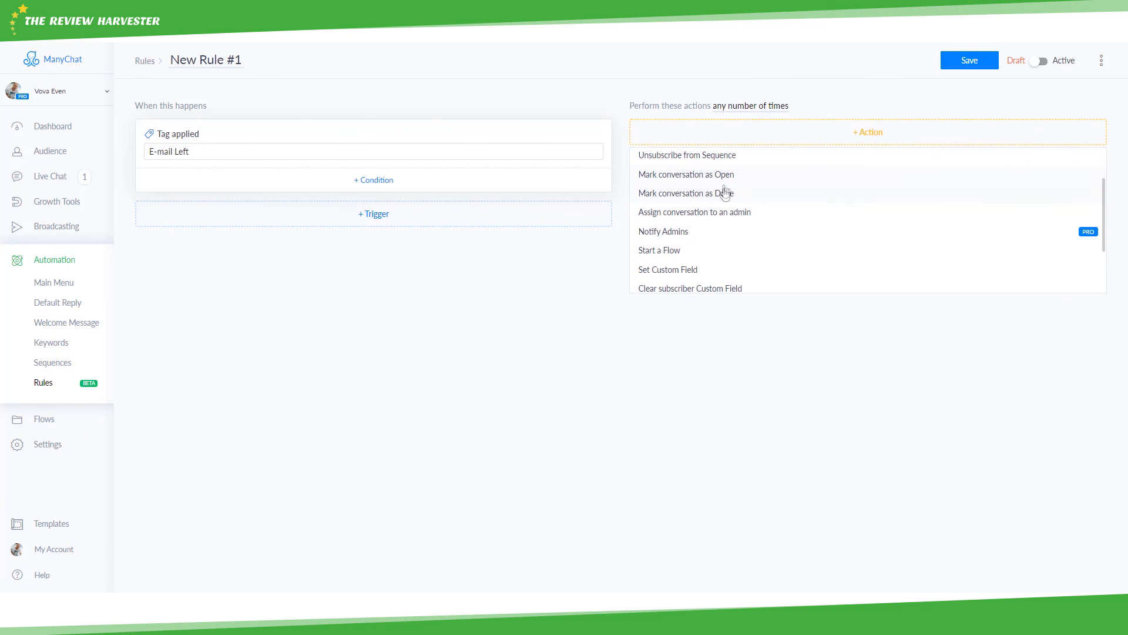
scroll(726, 192, down, 2)
scroll(727, 198, down, 1)
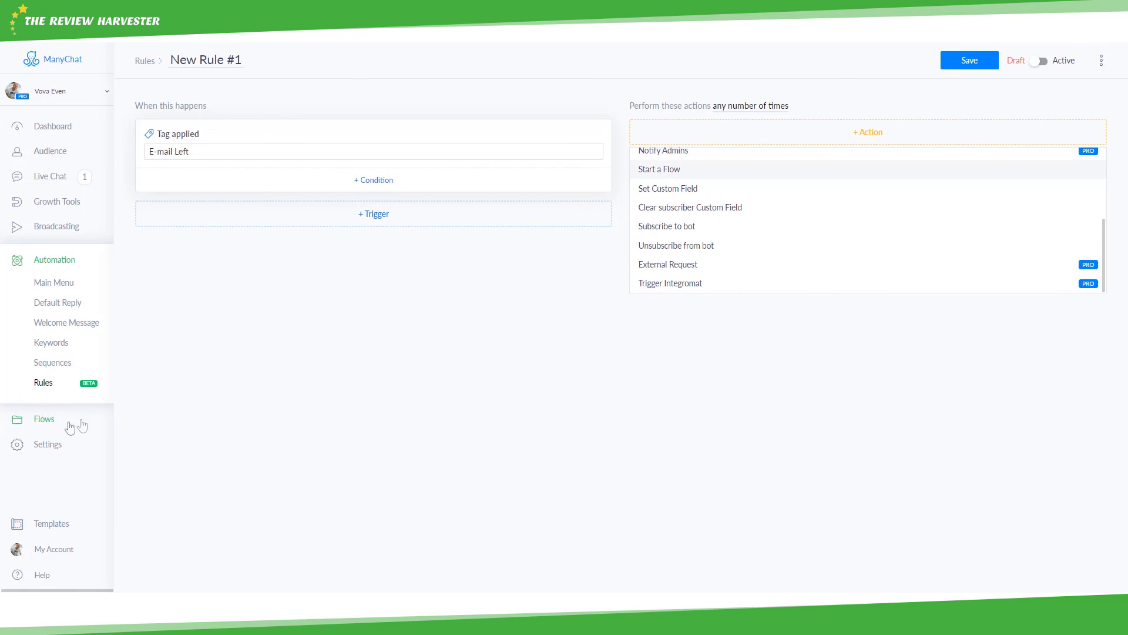
scroll(676, 233, up, 3)
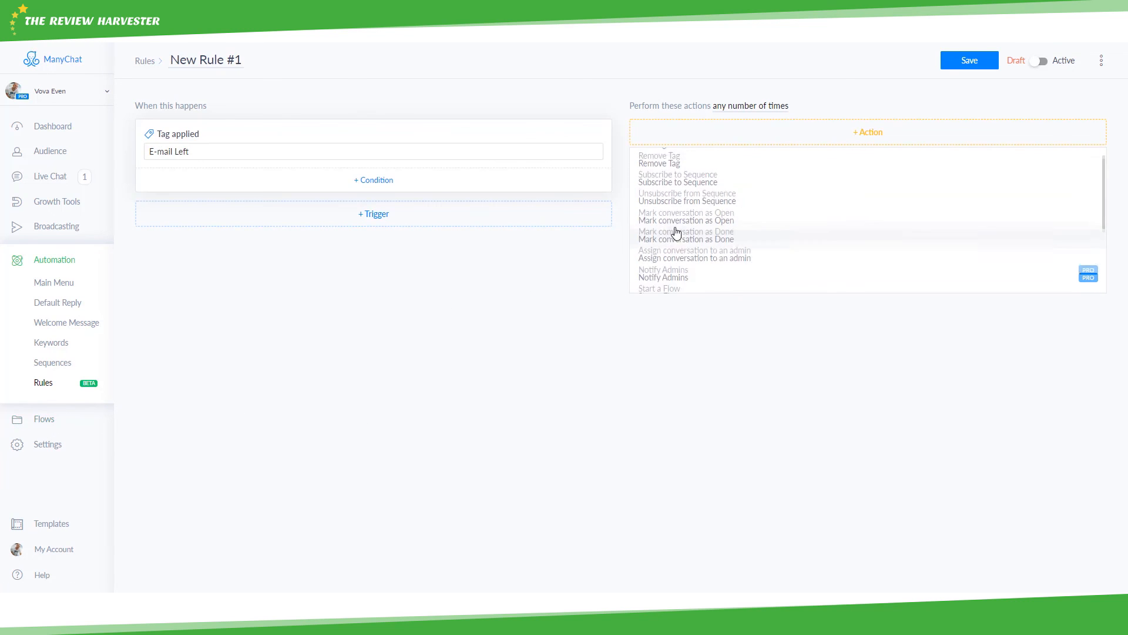
click(694, 200)
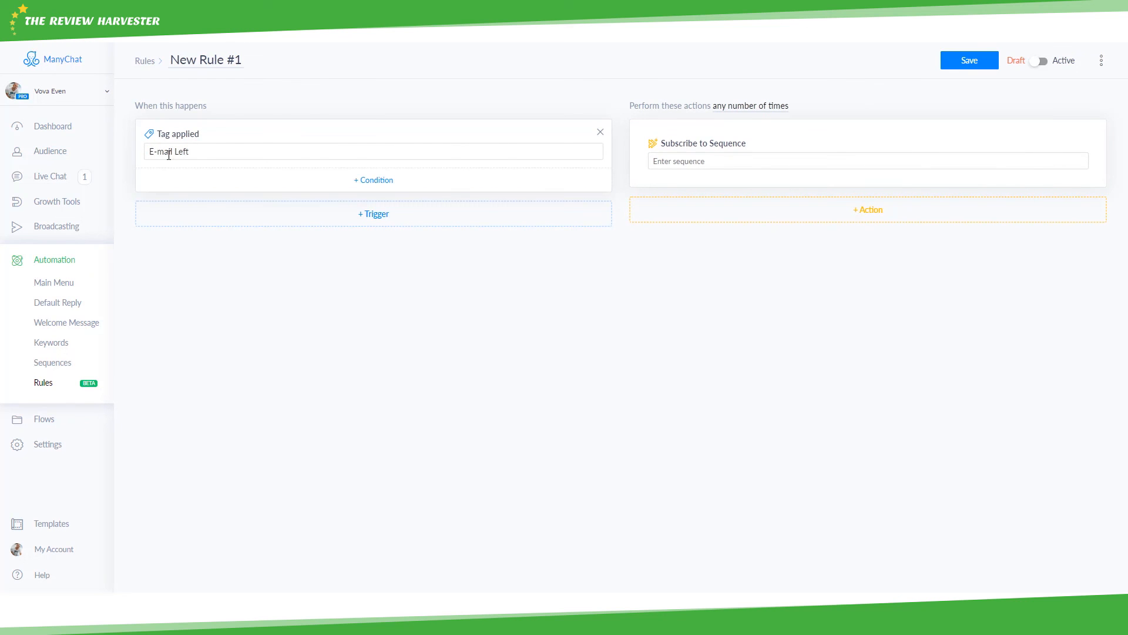
click(706, 162)
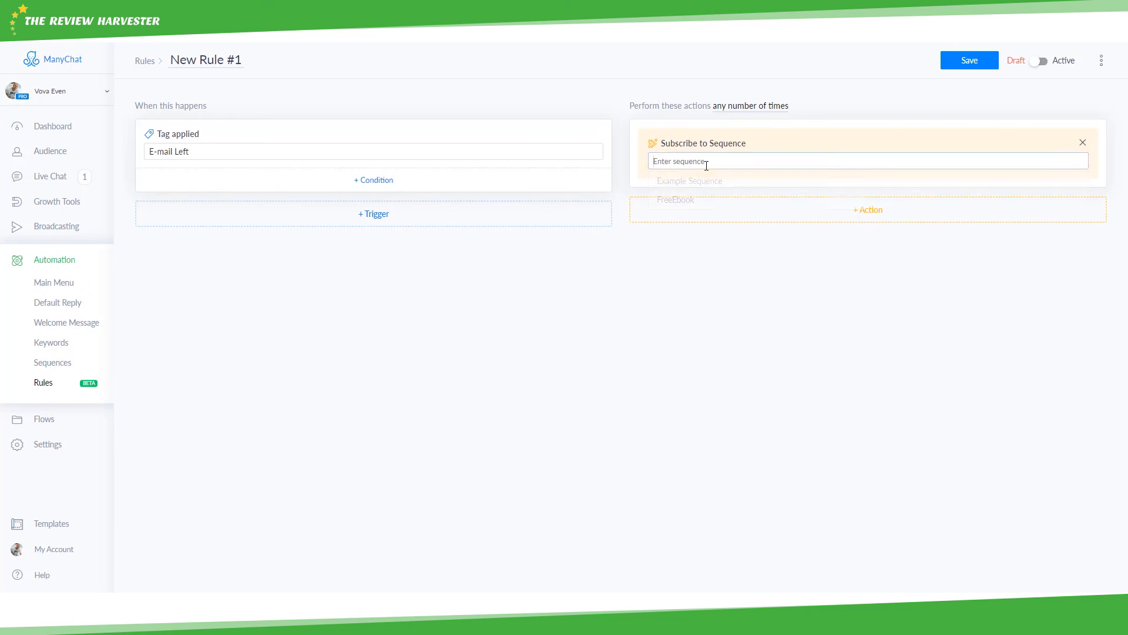
click(687, 199)
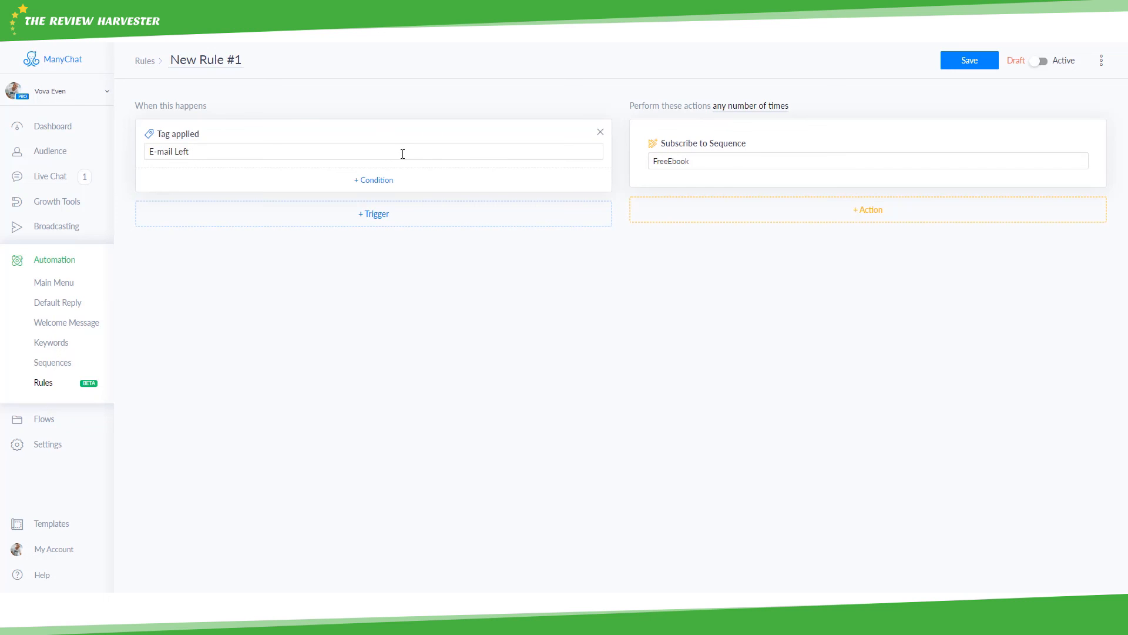
click(187, 152)
- Add a Gender condition set to 'is Male' under the 'E-mail Left' trigger
click(375, 180)
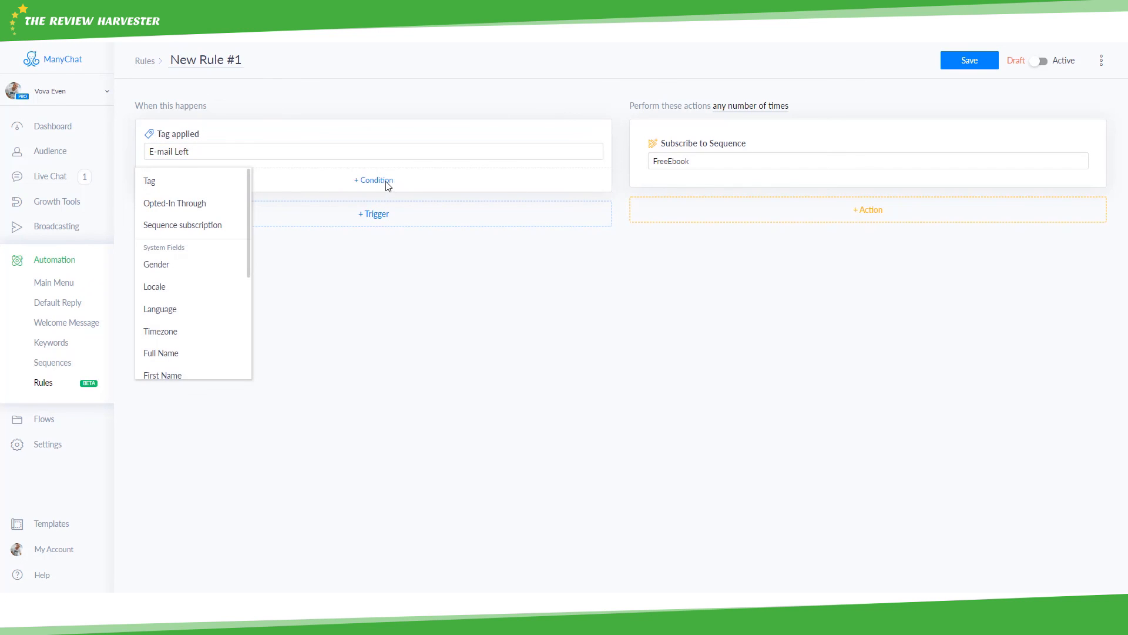
scroll(169, 207, down, 3)
scroll(168, 206, up, 3)
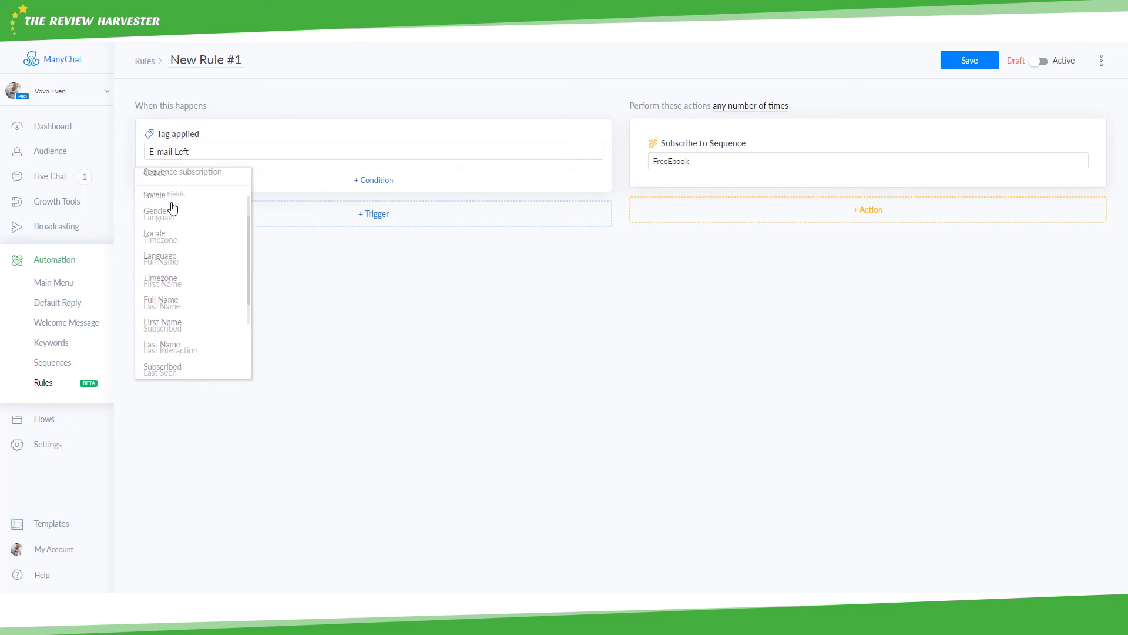
click(182, 274)
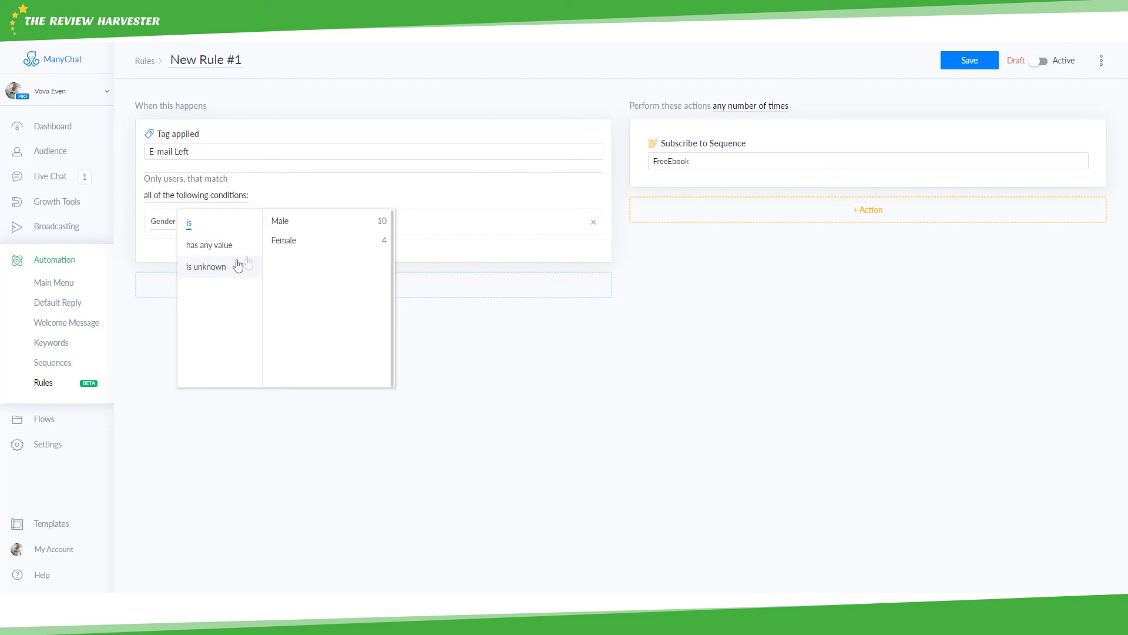
click(292, 224)
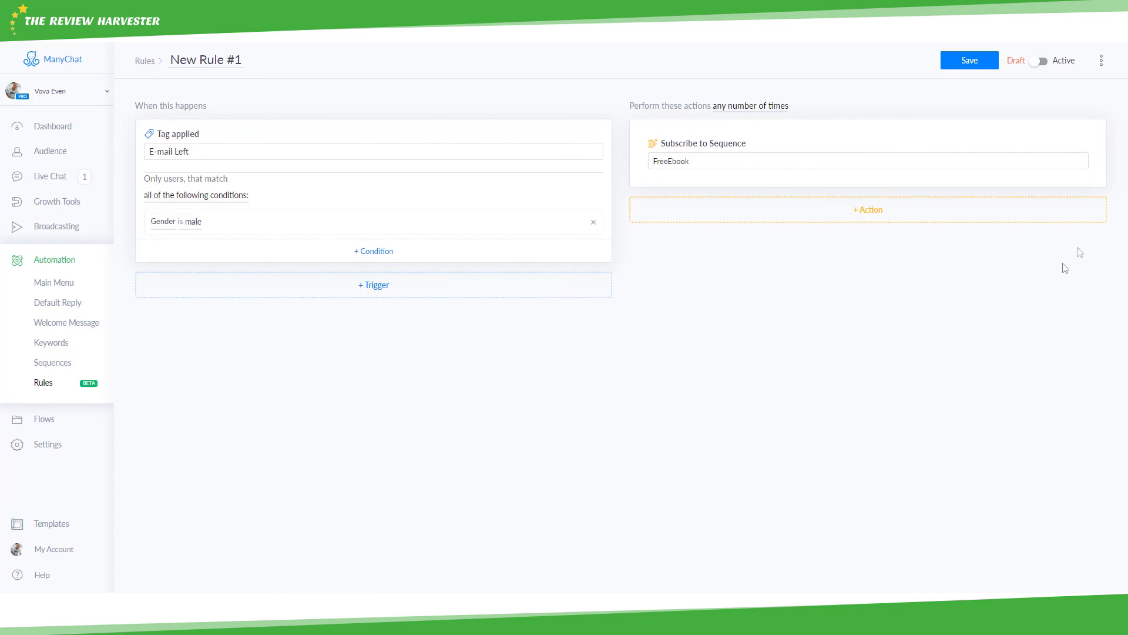
- Add a Notify Admins action to the rule
click(871, 212)
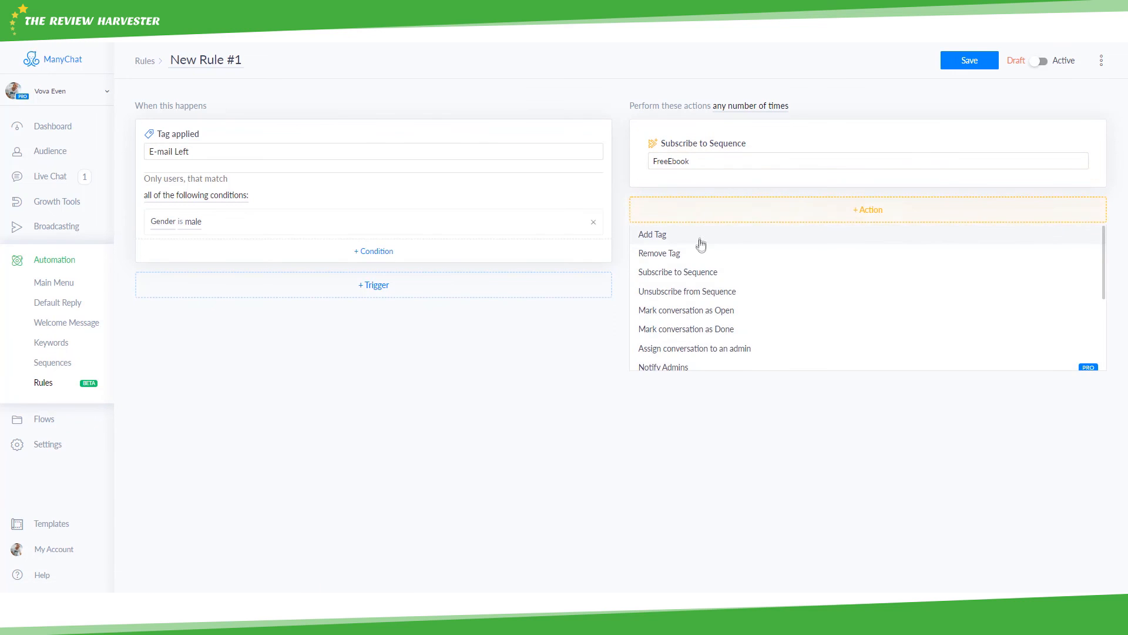
scroll(701, 246, down, 1)
scroll(703, 250, down, 1)
scroll(711, 307, up, 1)
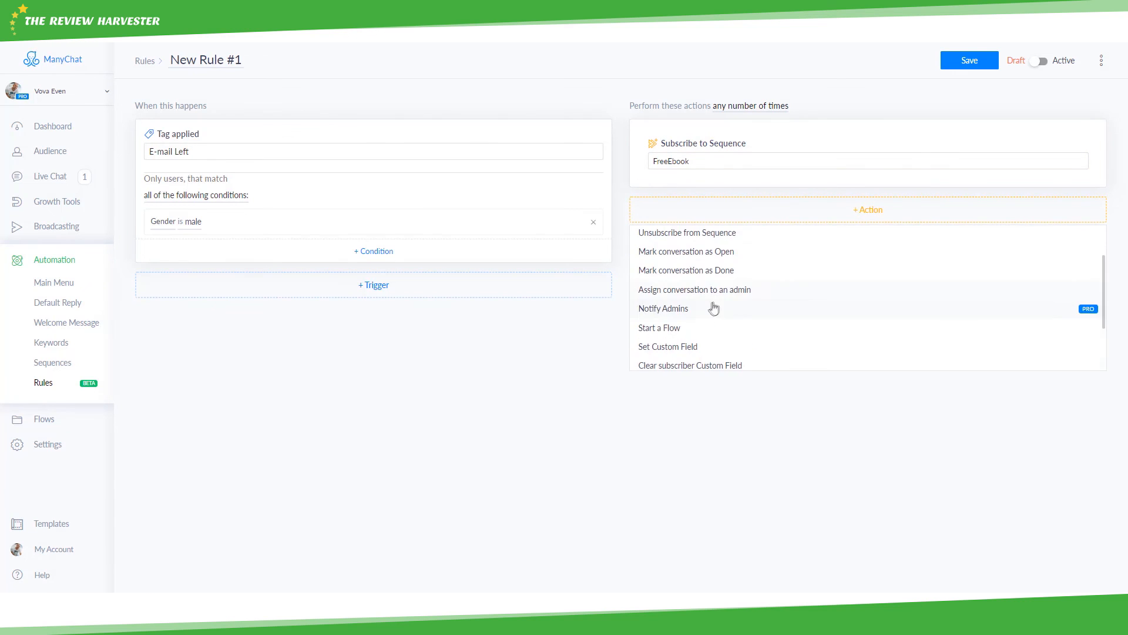
click(713, 308)
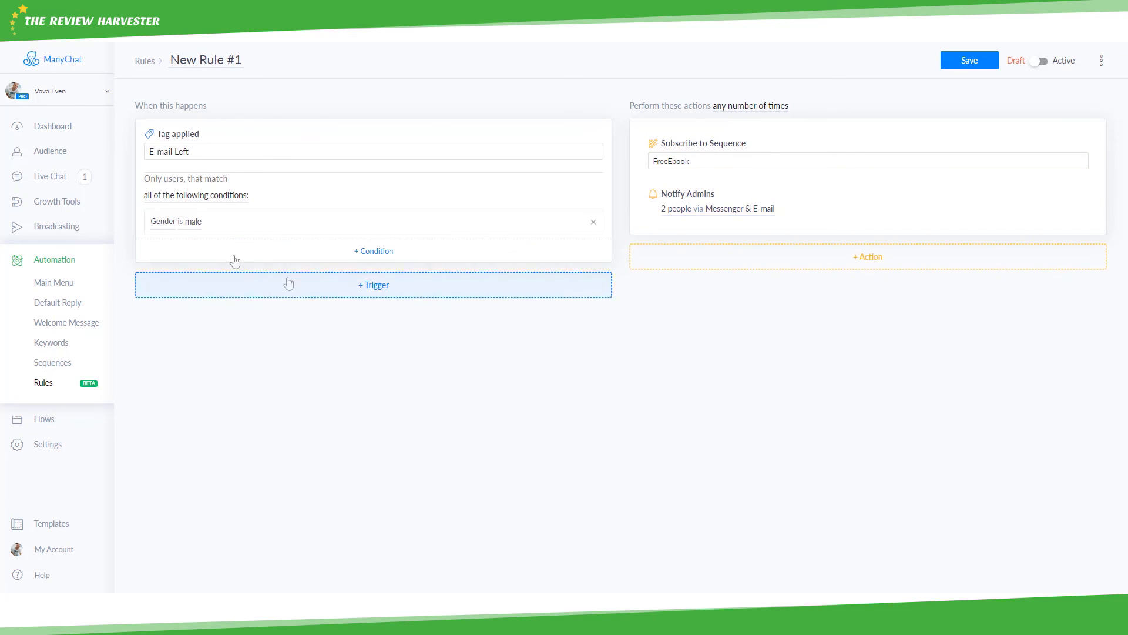
- Rename the rule to 'EmailEbook' and save it
click(223, 59)
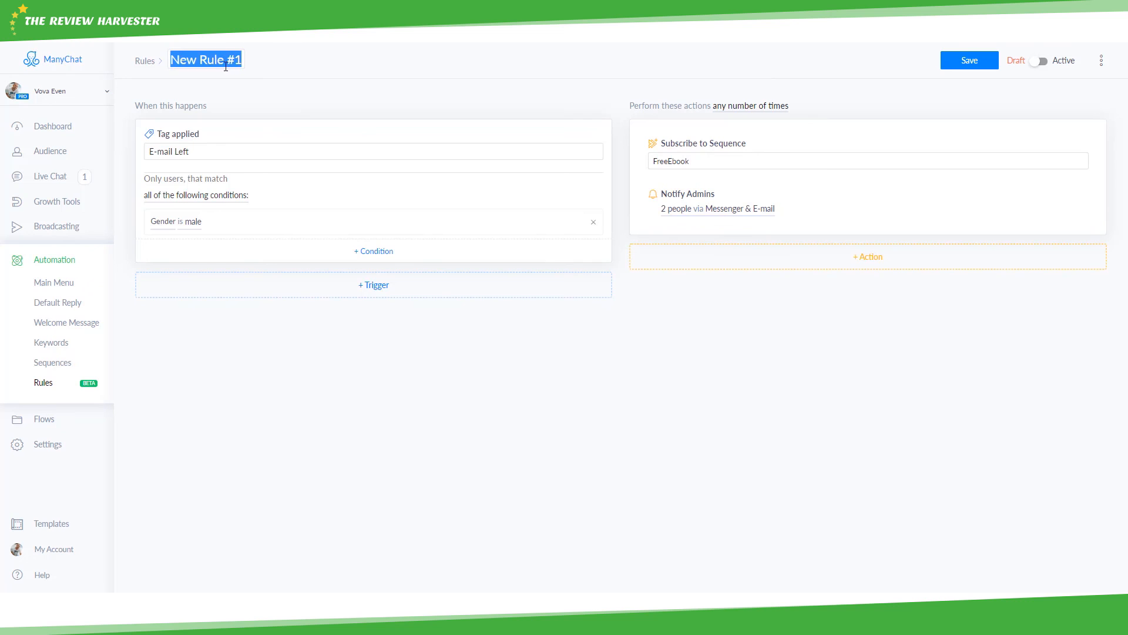
text(EmailEbook)
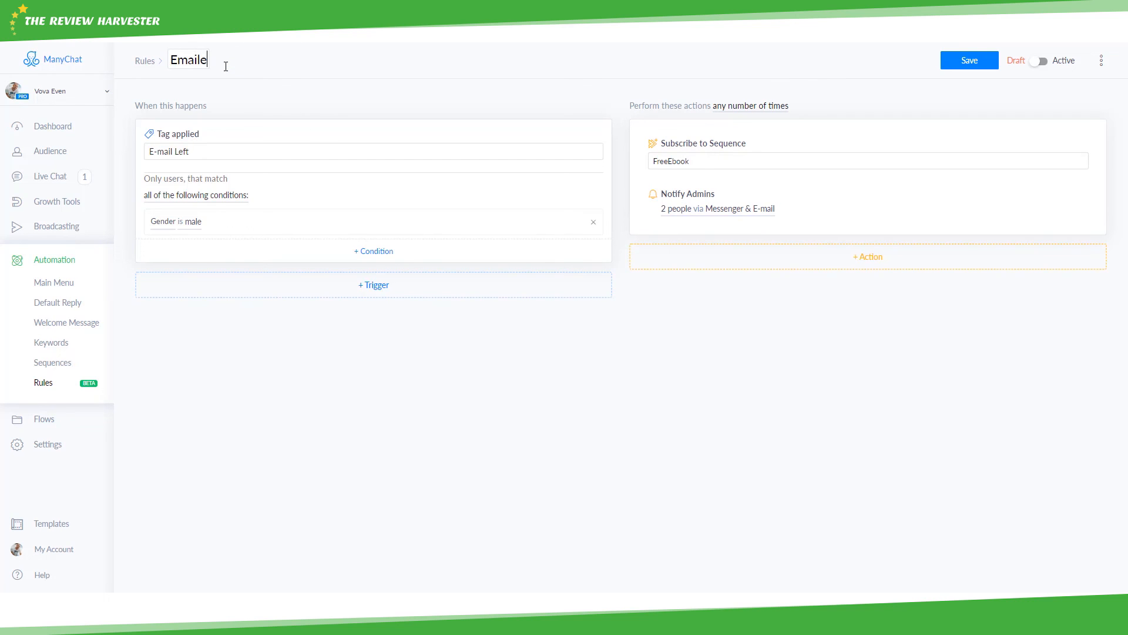
click(962, 58)
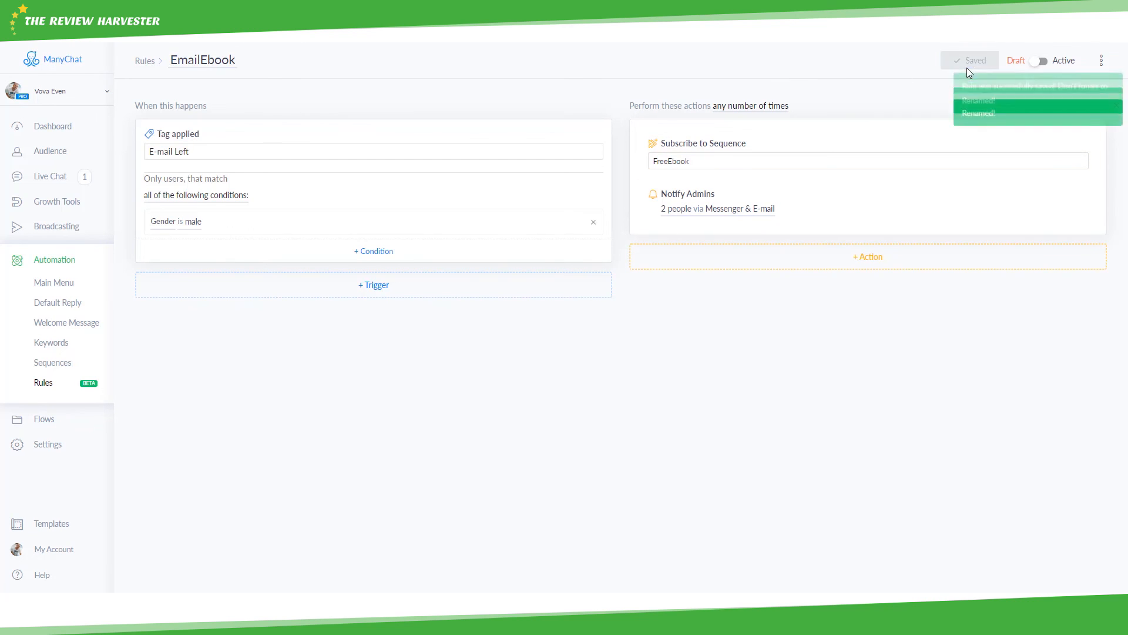
- Activate the EmailEbook rule, then reveal the recap bullets Request Permissions and Dashboard
click(1037, 61)
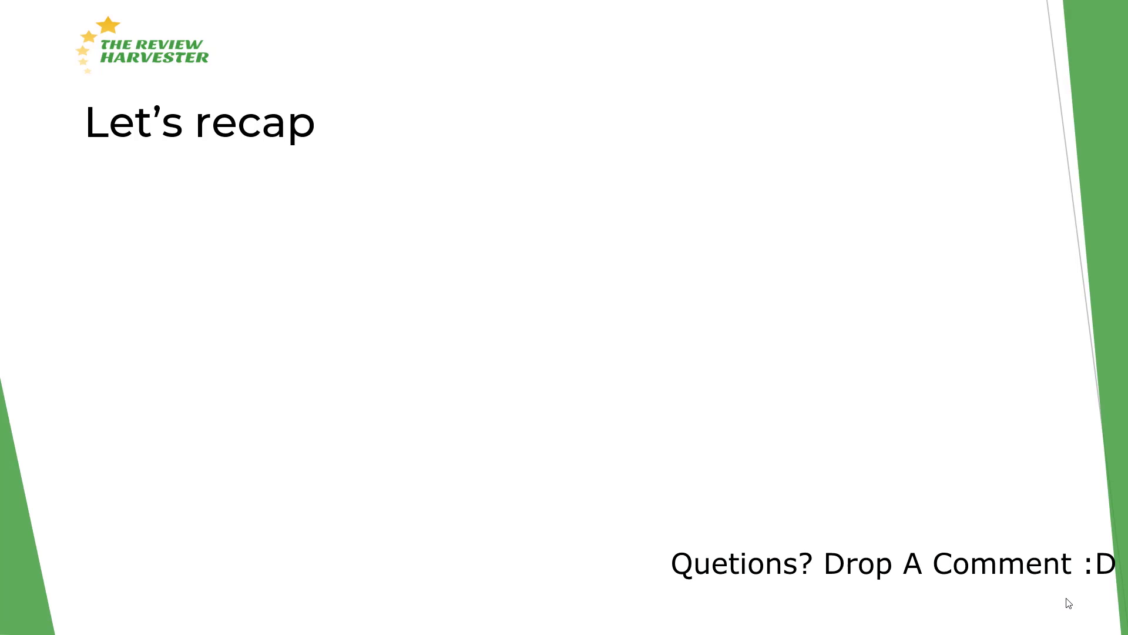
click(1066, 598)
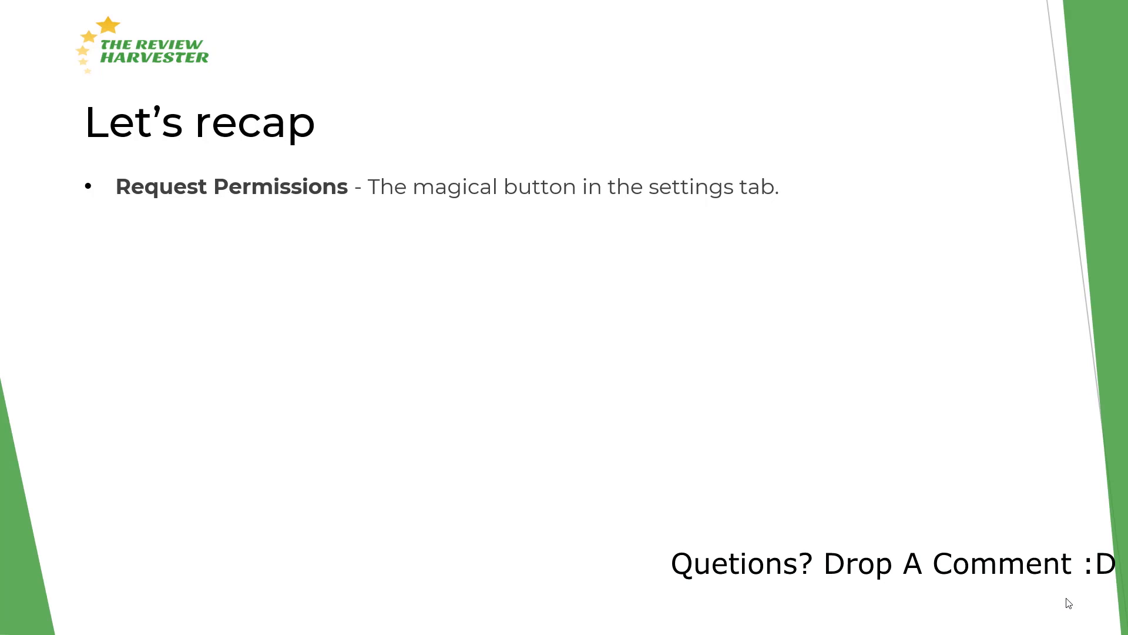
key(Right)
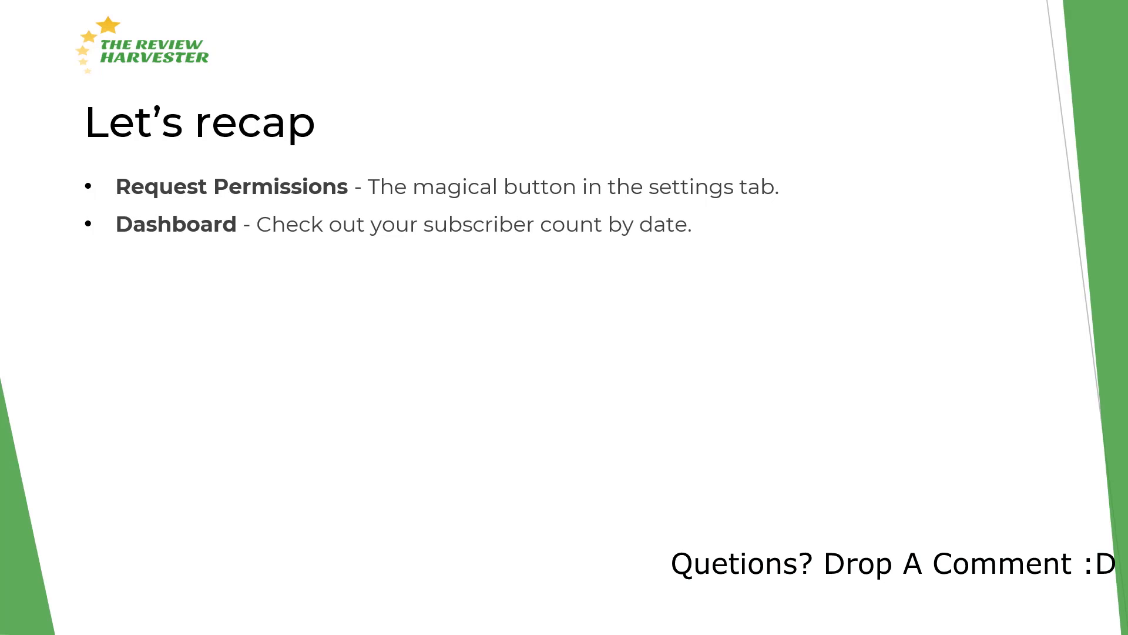